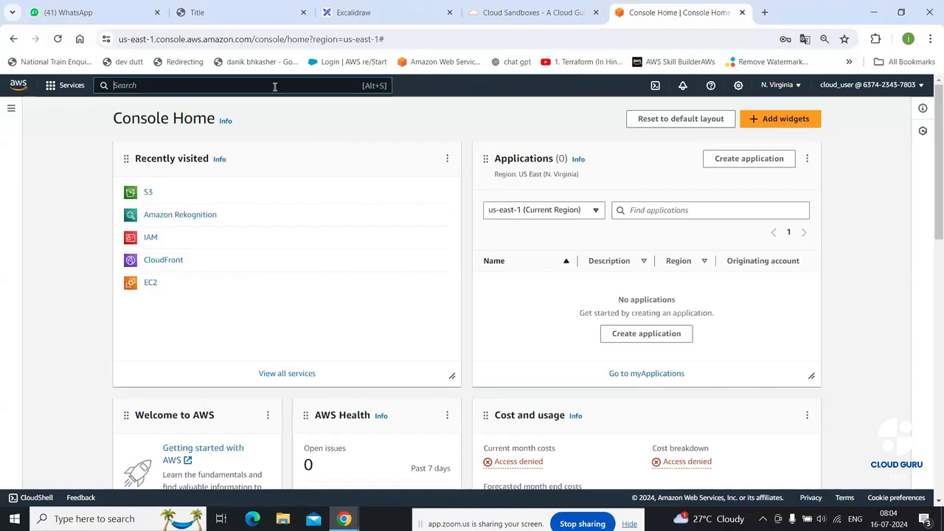
# Open Amazon S3 through the service search and start creating a new bucket
pyautogui.write('s3')
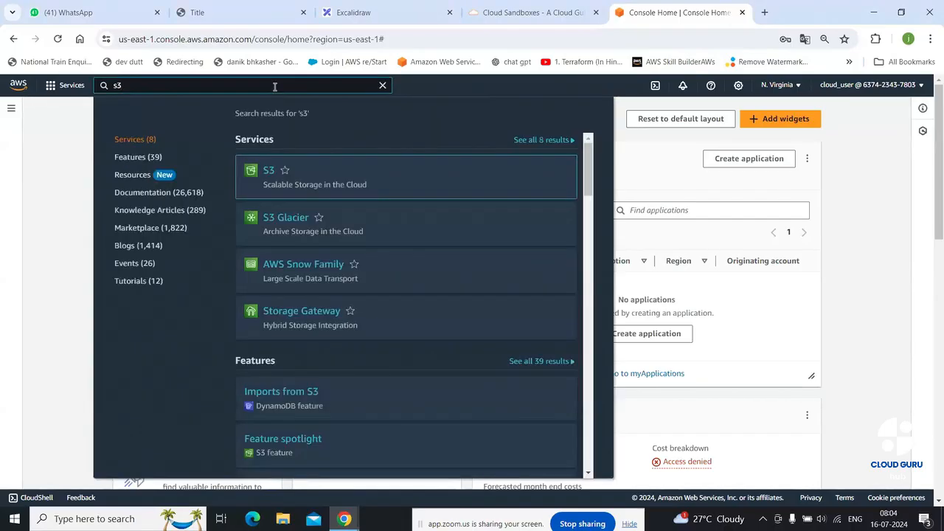
pyautogui.click(268, 171)
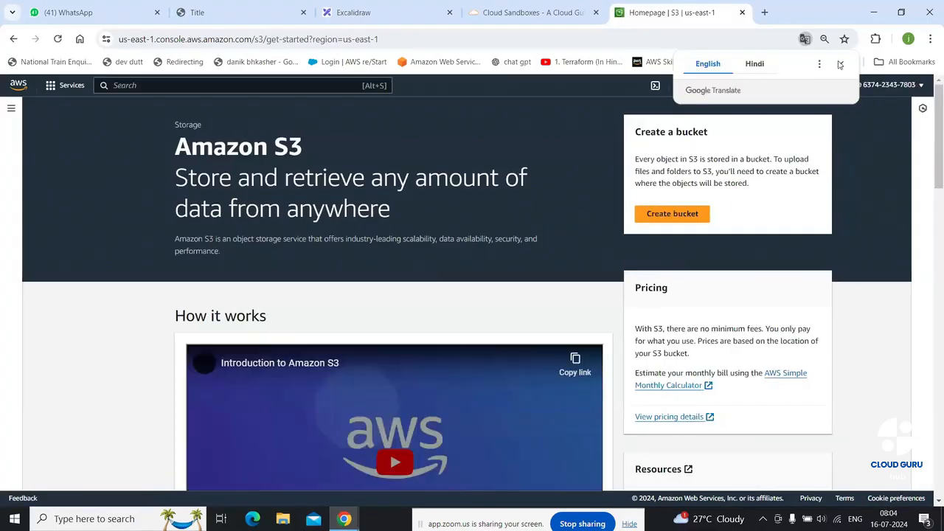
pyautogui.click(672, 213)
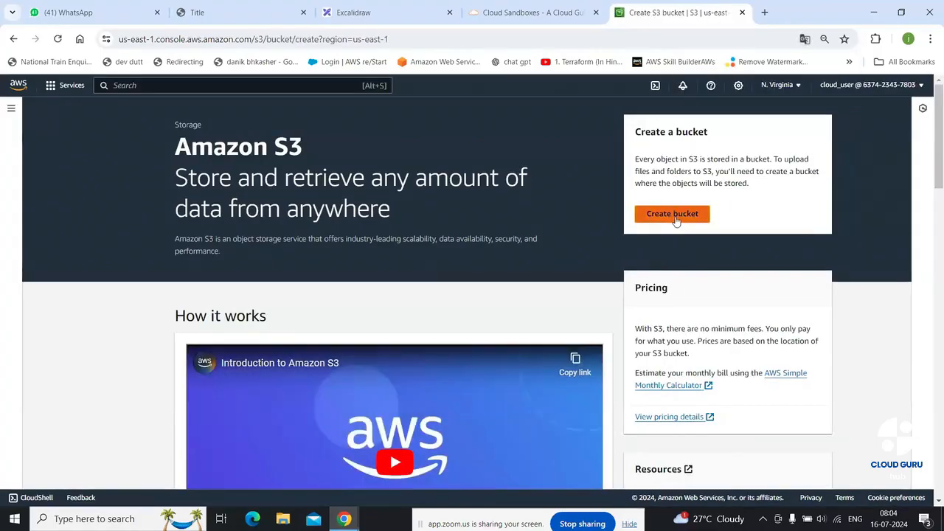
# Name the general purpose bucket sourcebucket_74646 and submit it with default settings
pyautogui.click(152, 359)
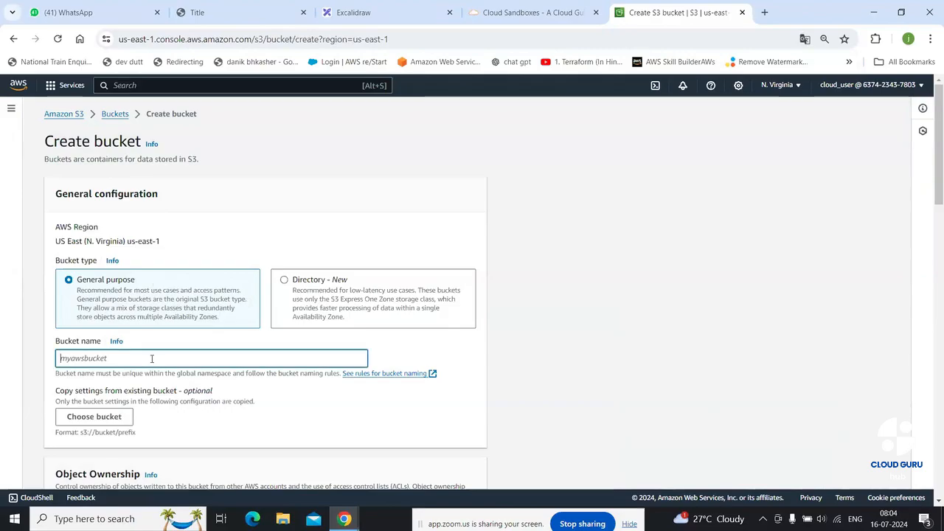
pyautogui.write('so')
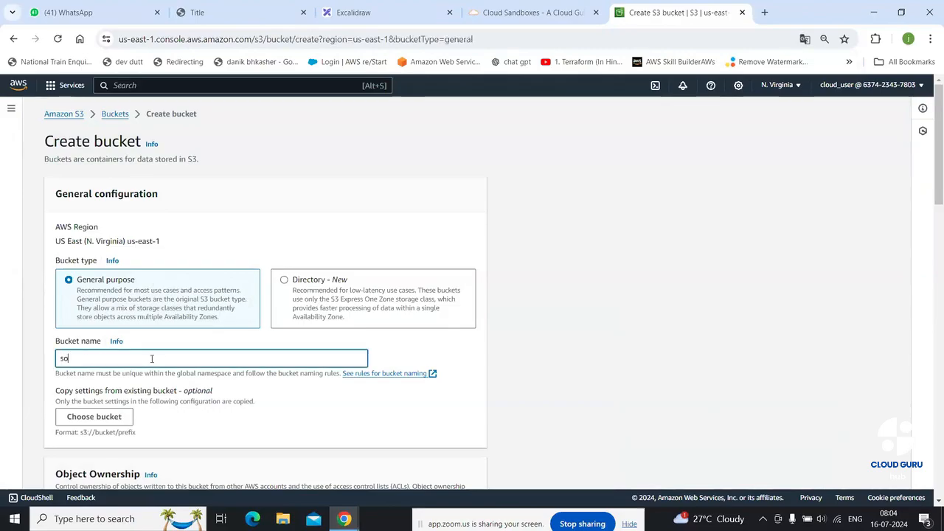
pyautogui.write('urce')
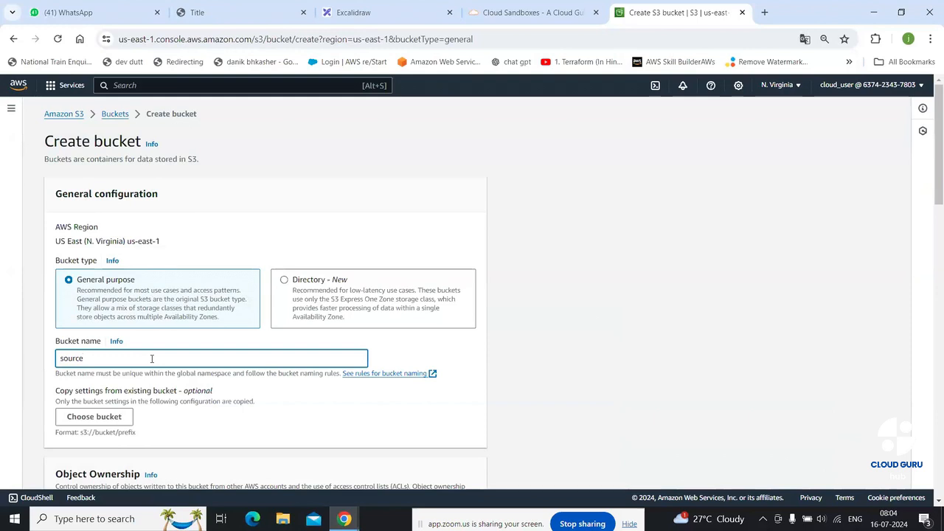
pyautogui.write('bucket_74646')
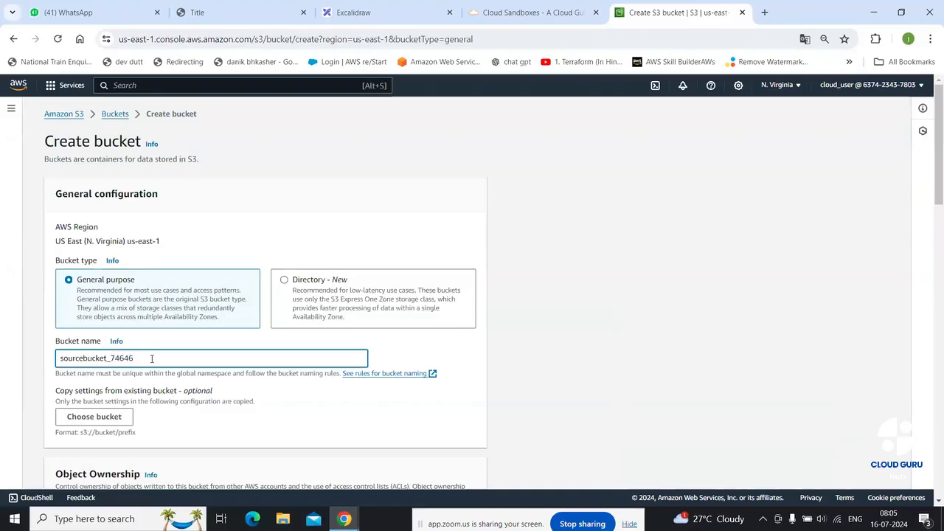
pyautogui.scroll(-6, 166, 369)
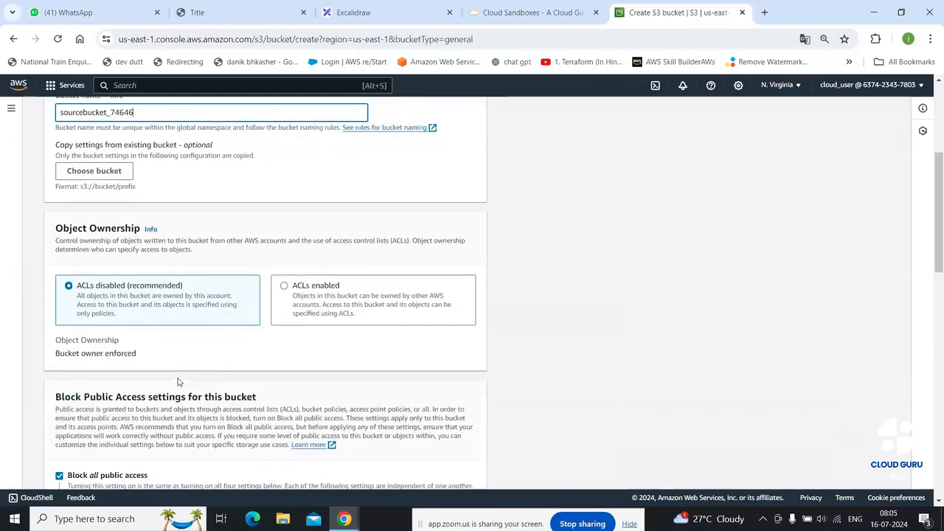
pyautogui.scroll(-8, 177, 382)
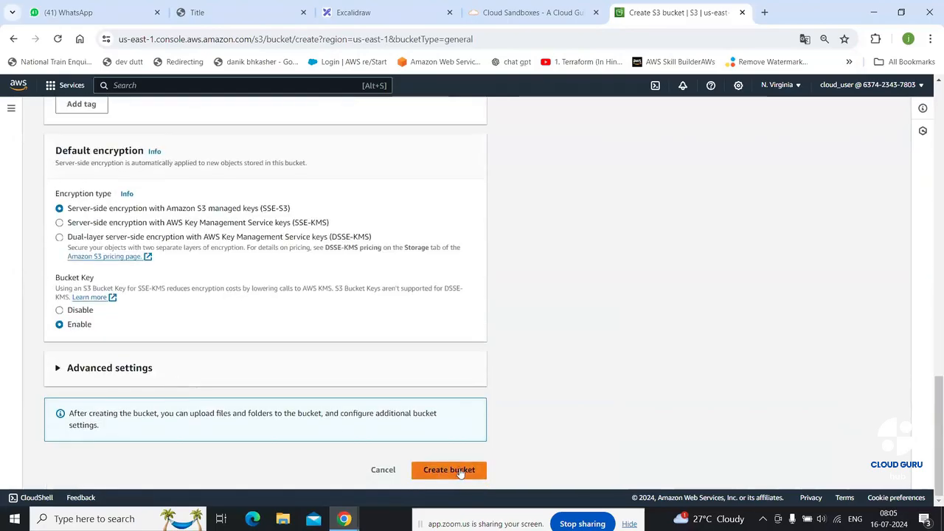
pyautogui.click(460, 473)
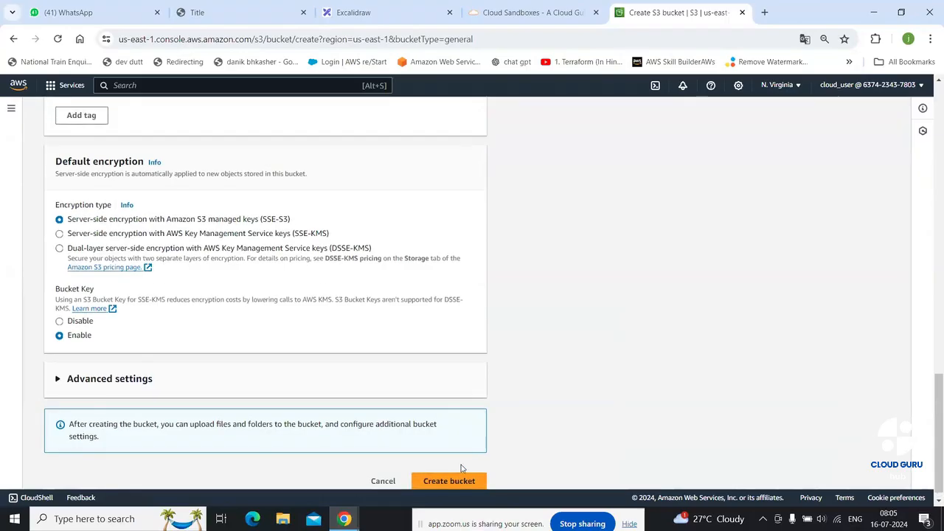
pyautogui.scroll(-1, 497, 428)
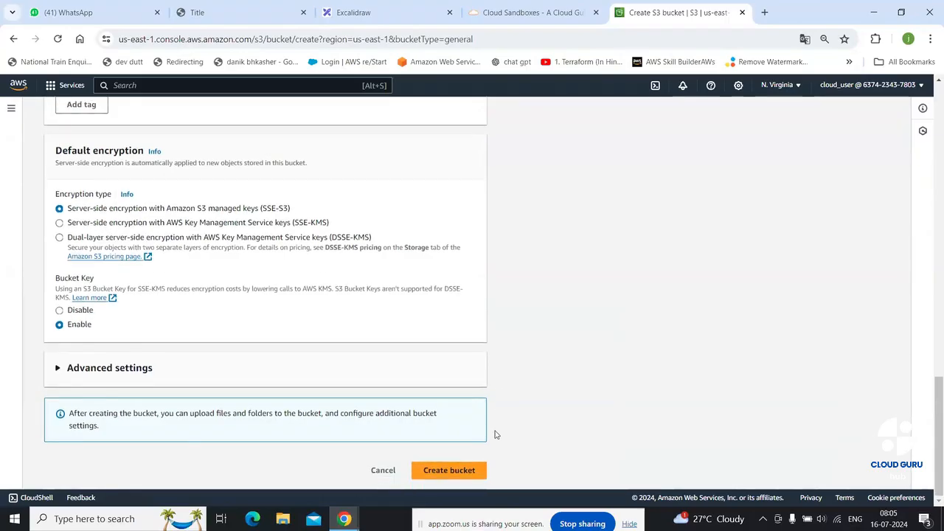
# Resubmit the bucket after the invalid-name error, returning to the Bucket name field
pyautogui.click(467, 476)
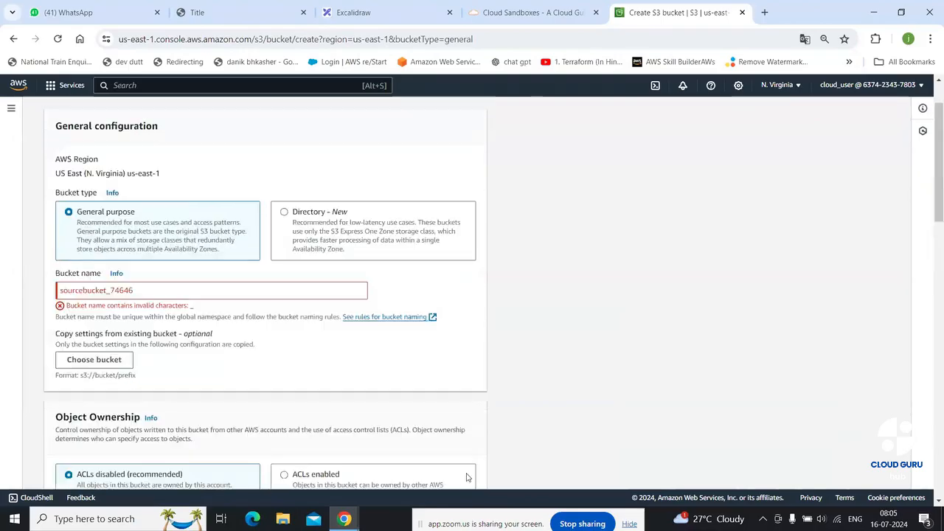
pyautogui.click(152, 291)
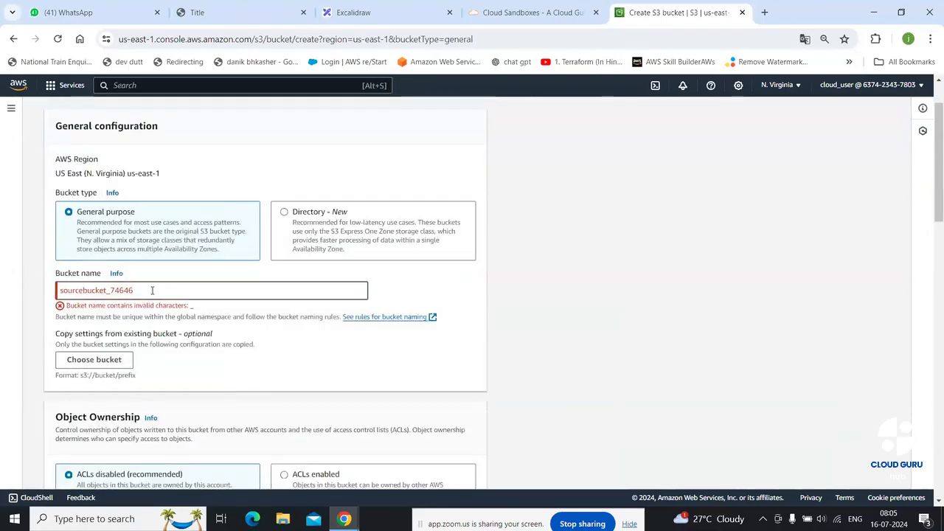
pyautogui.scroll(-10, 362, 320)
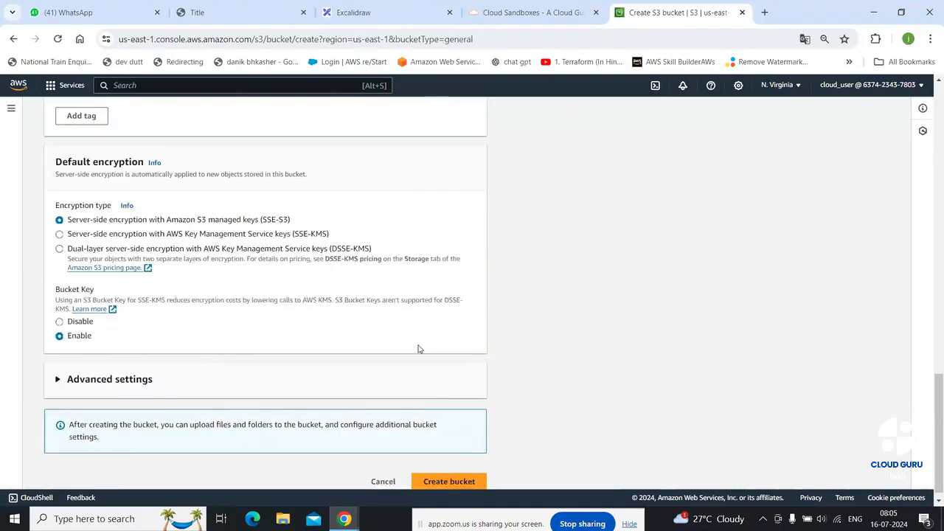
pyautogui.click(462, 472)
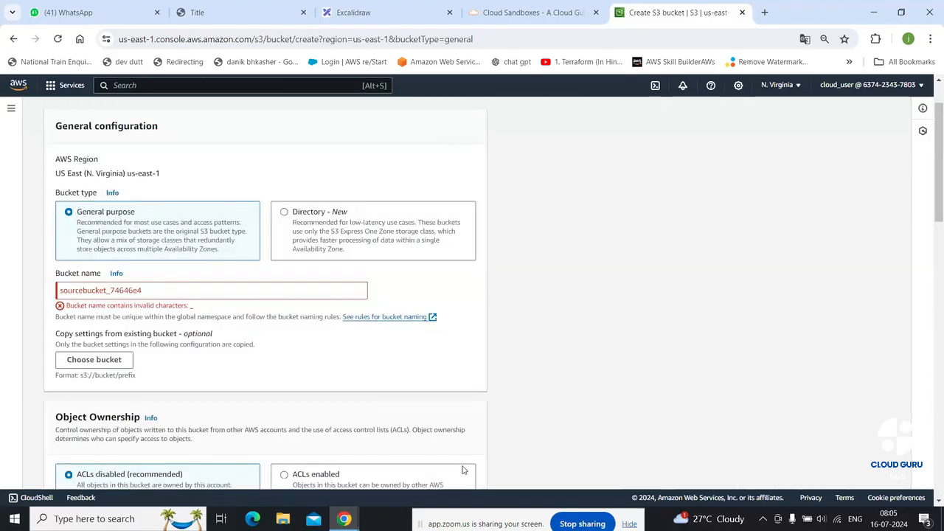
# Remove the underscore so the name is sourcebucket74646 and create the bucket in us-east-1
pyautogui.click(111, 290)
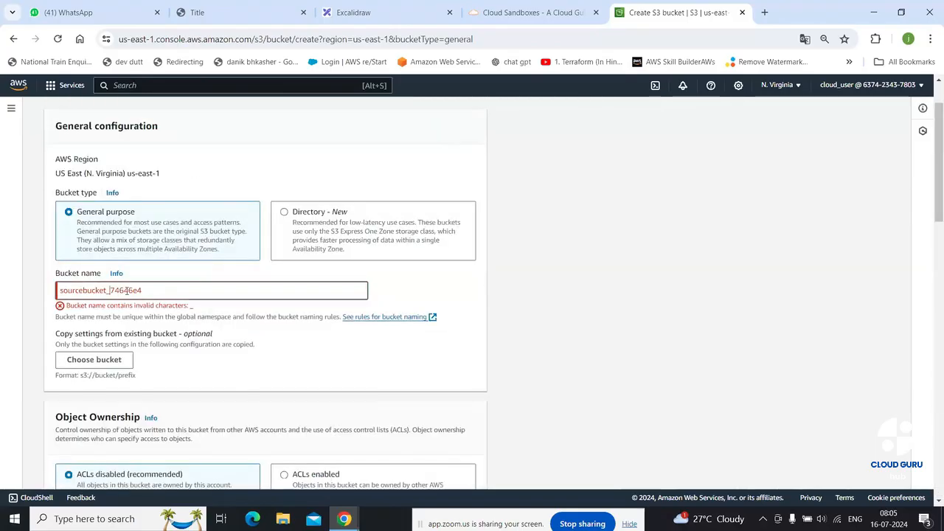
pyautogui.press('BackSpace')
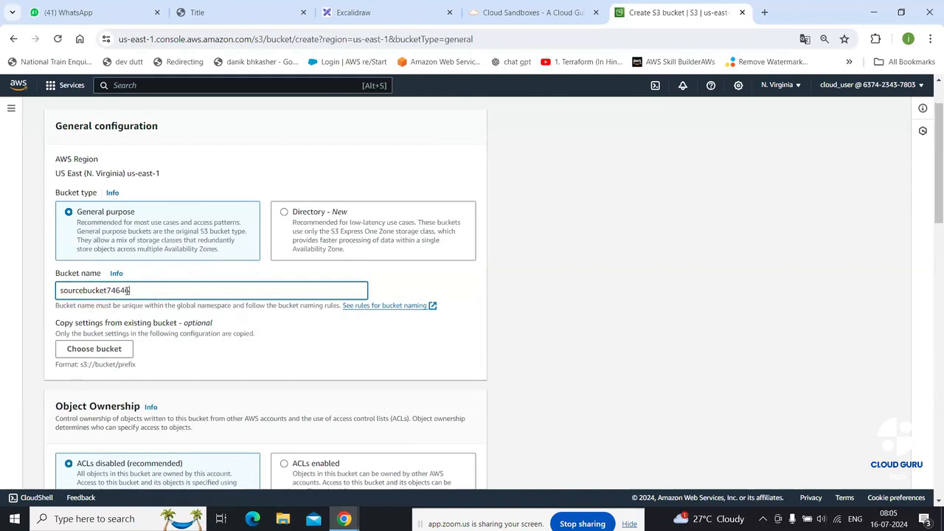
pyautogui.scroll(-15, 384, 302)
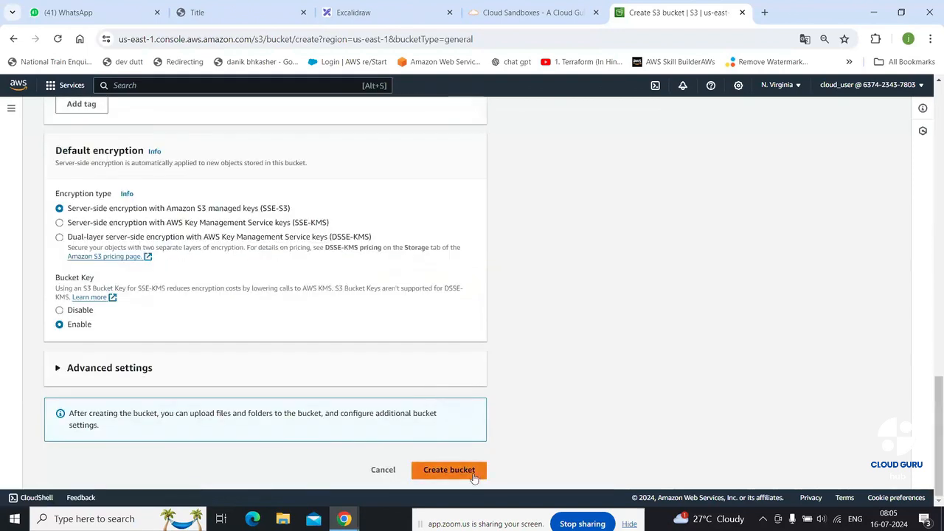
pyautogui.click(448, 470)
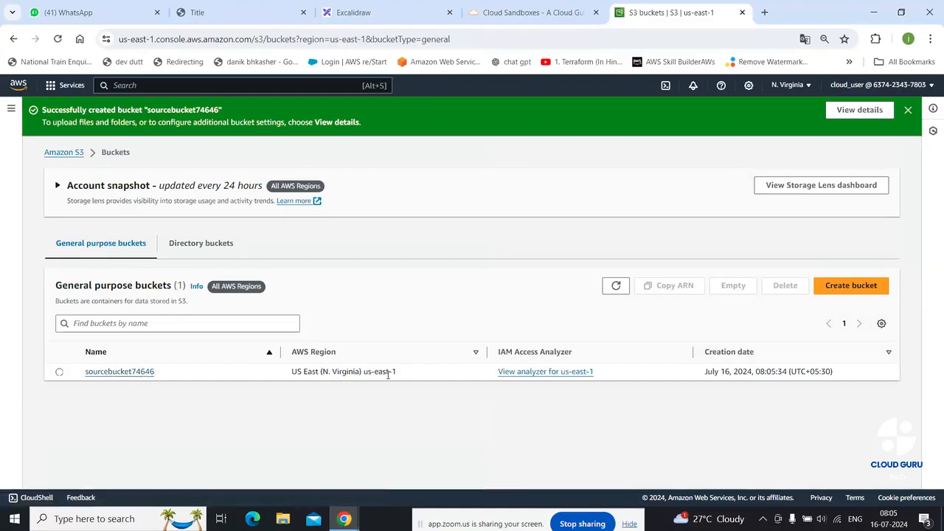
# Start a second bucket and switch the region to US East (Ohio)
pyautogui.click(851, 287)
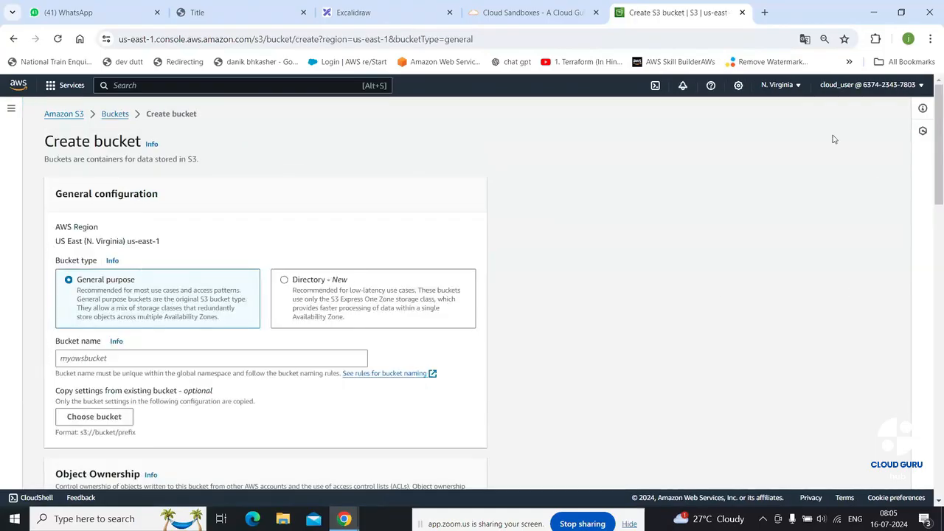
pyautogui.click(780, 85)
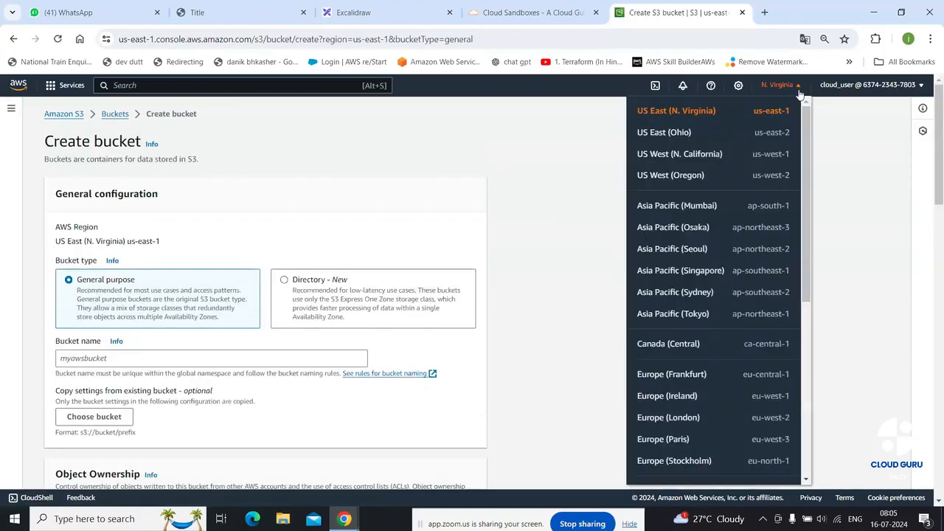
pyautogui.click(688, 134)
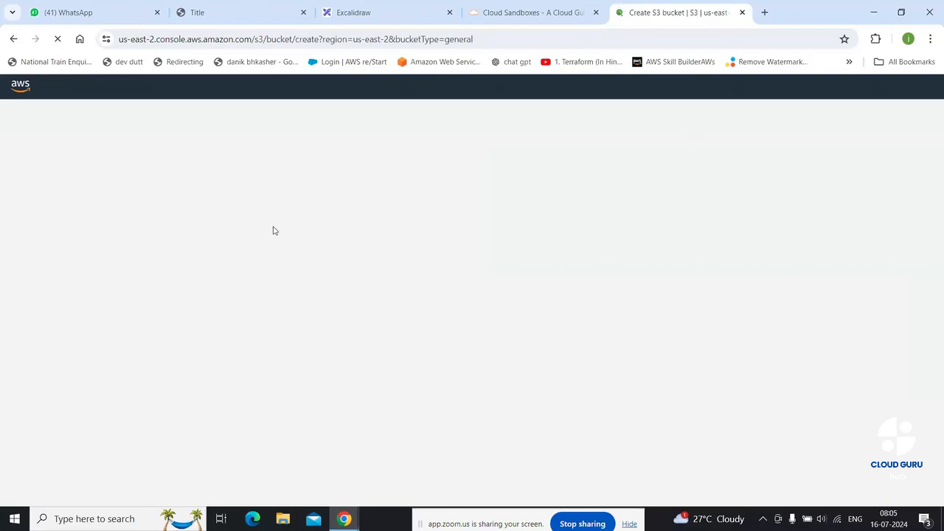
# Submit bucket destinationbucket52722, which fails for lacking the s3:CreateBucket permission
pyautogui.click(123, 298)
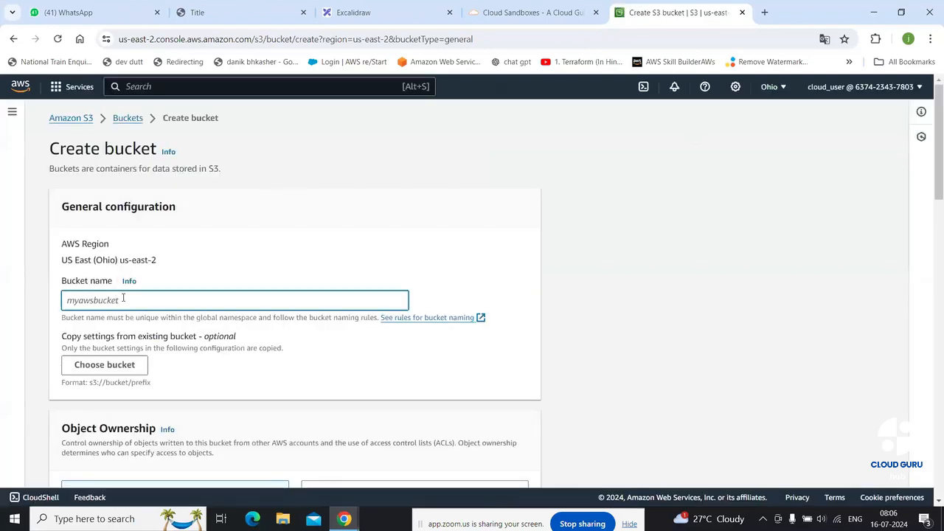
pyautogui.write('destination')
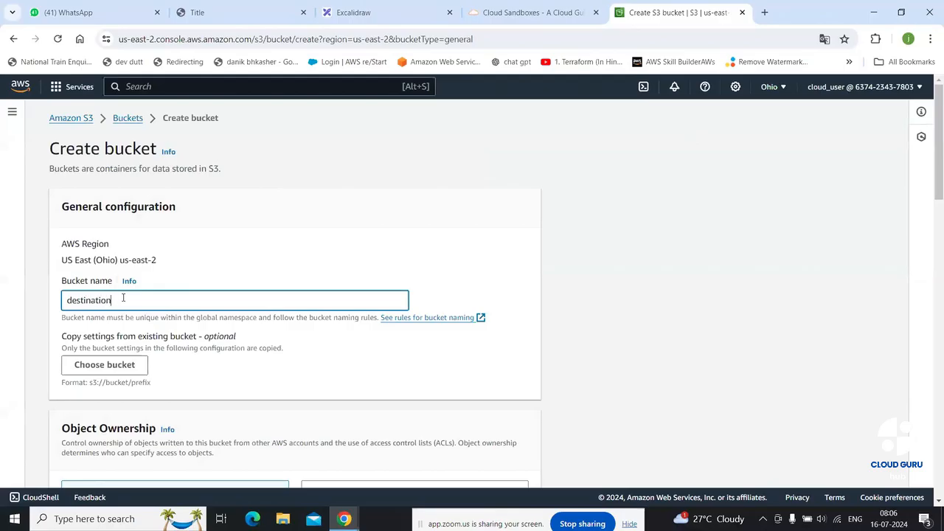
pyautogui.write('bucket52722')
pyautogui.scroll(-1, 460, 334)
pyautogui.scroll(-15, 461, 335)
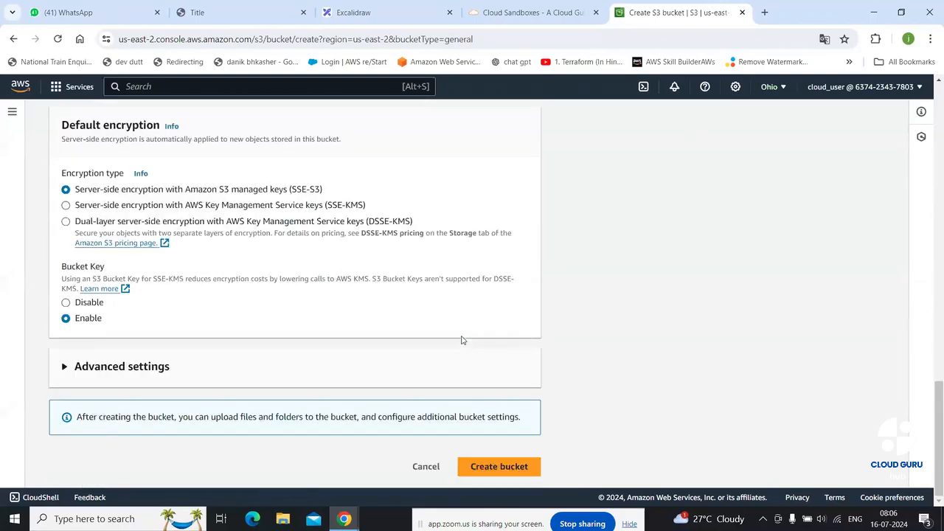
pyautogui.click(516, 473)
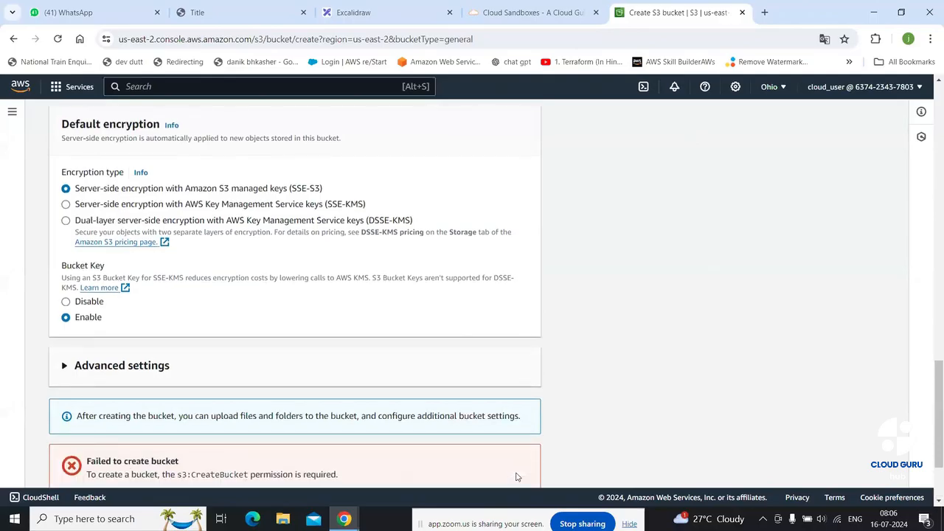
pyautogui.scroll(-2, 516, 476)
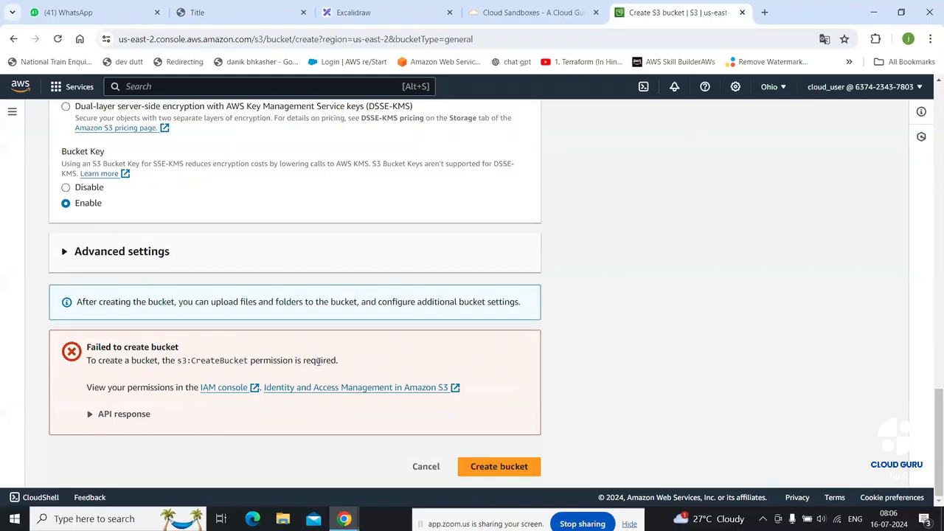
pyautogui.scroll(10, 368, 359)
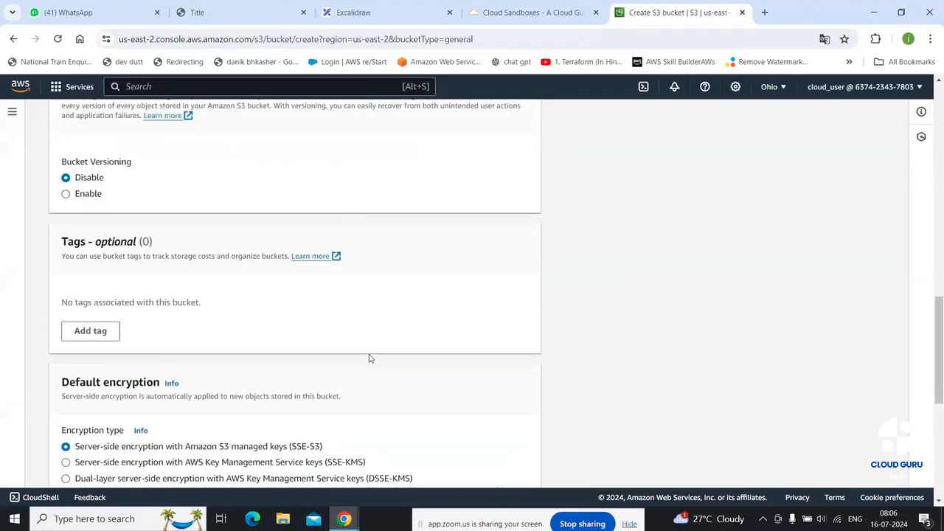
pyautogui.scroll(2, 370, 359)
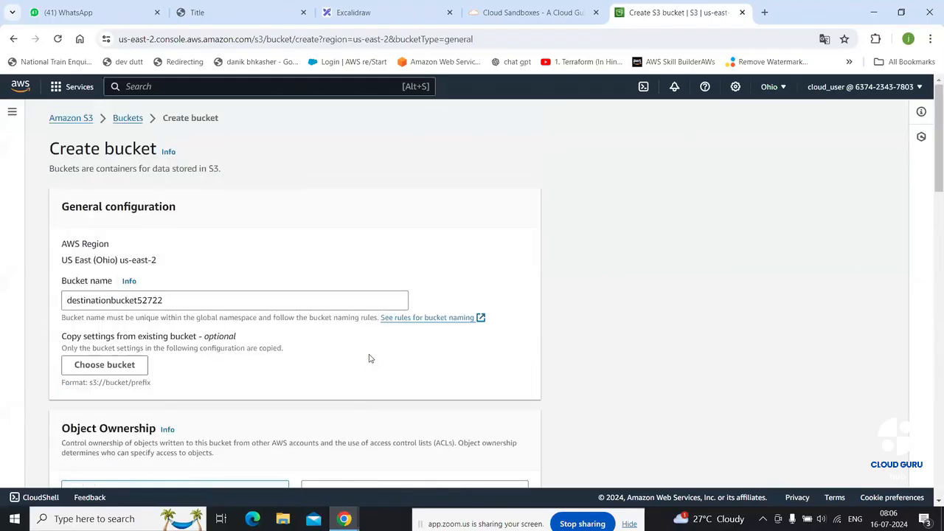
# Switch the new bucket to US West (Oregon) us-west-2 and enter a destinationbucket name
pyautogui.click(779, 91)
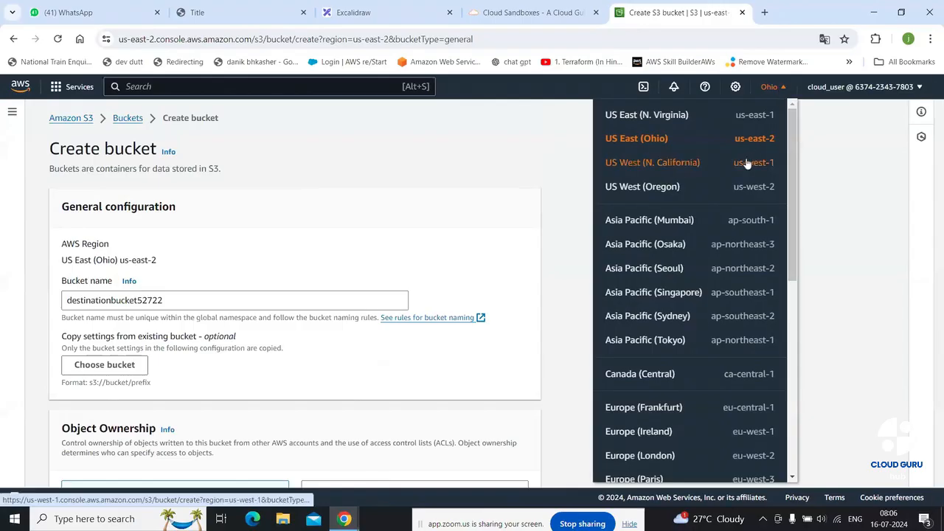
pyautogui.click(696, 188)
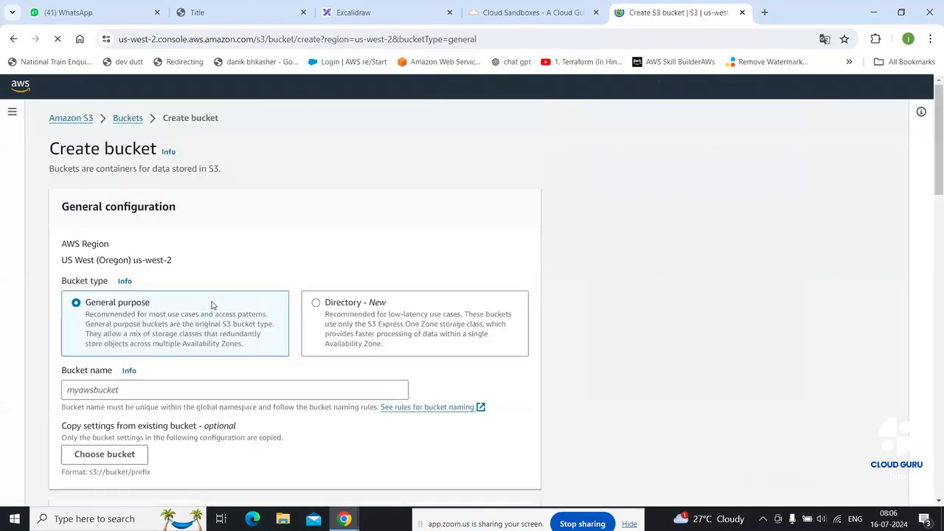
pyautogui.click(148, 393)
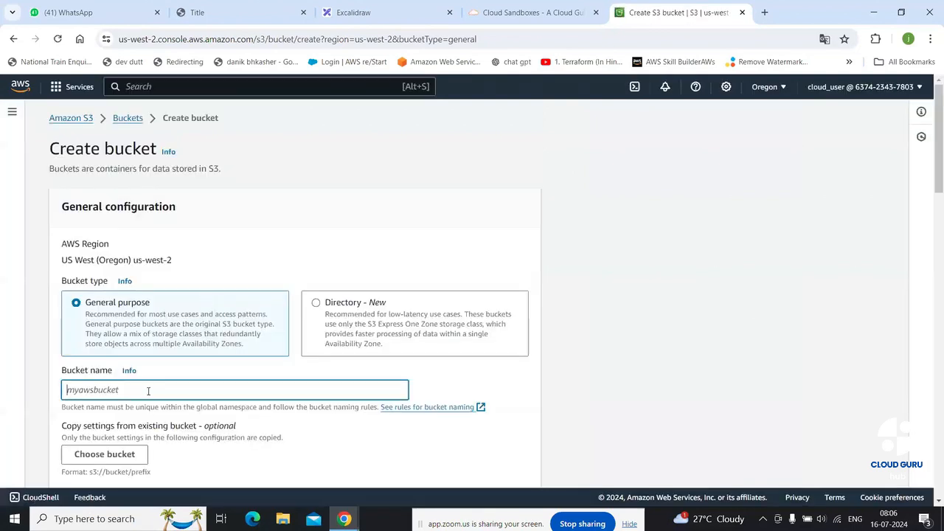
pyautogui.write('destina')
pyautogui.scroll(-15, 221, 401)
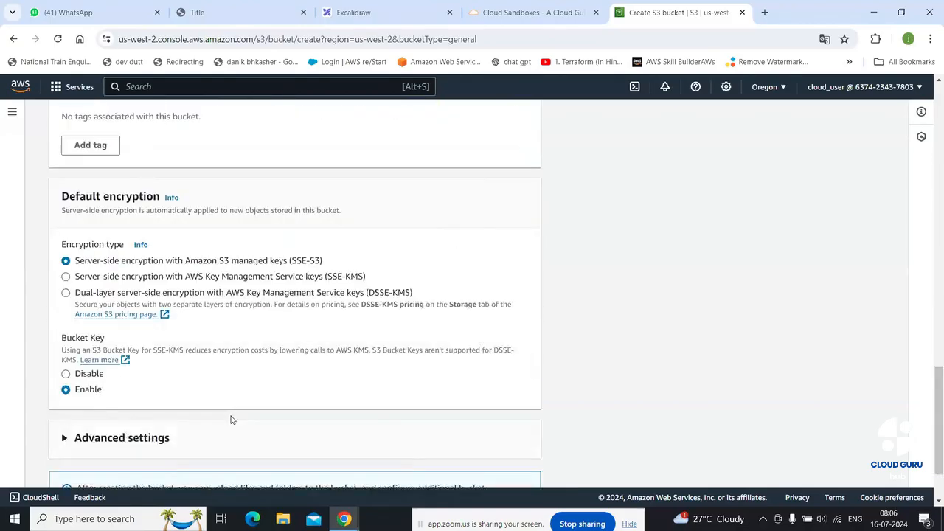
pyautogui.scroll(-1, 230, 420)
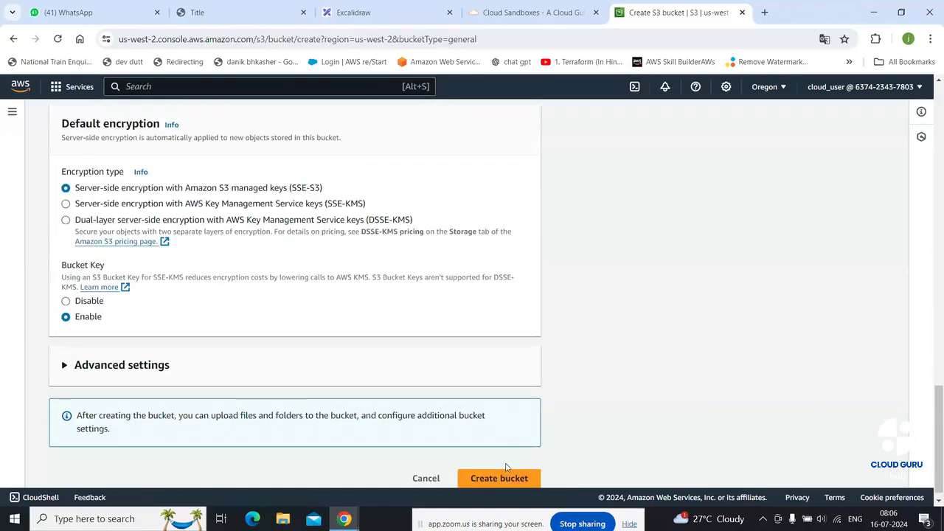
pyautogui.scroll(-1, 506, 466)
# Append 's' to the taken name and create destinationbucket2345s in us-west-2
pyautogui.click(506, 466)
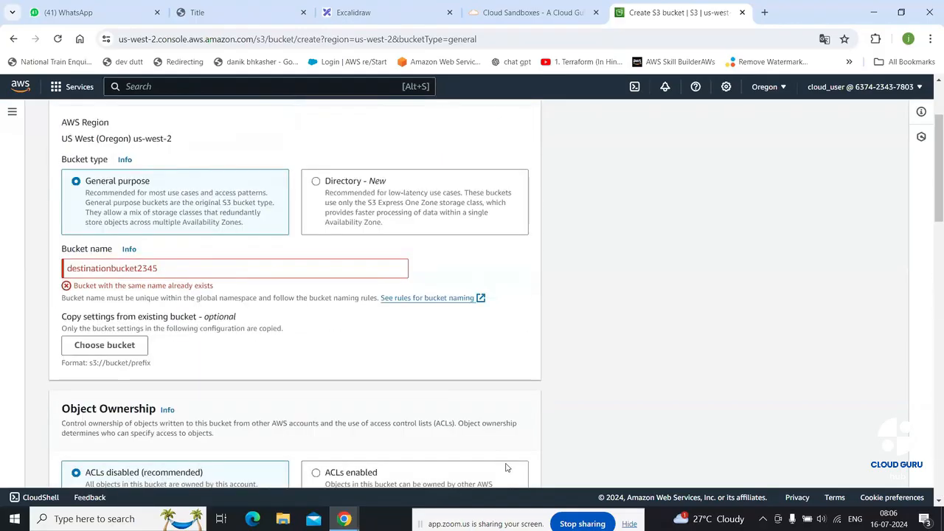
pyautogui.click(191, 276)
pyautogui.write('s')
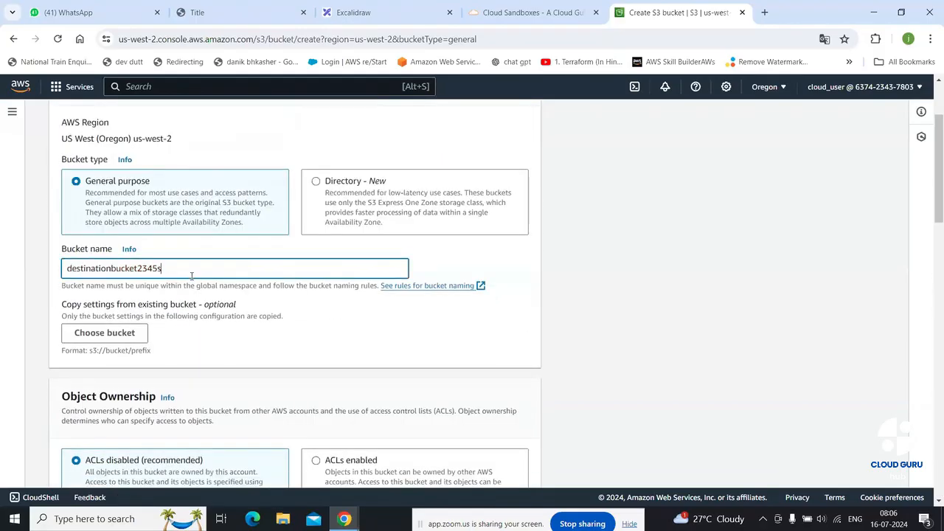
pyautogui.scroll(-15, 425, 366)
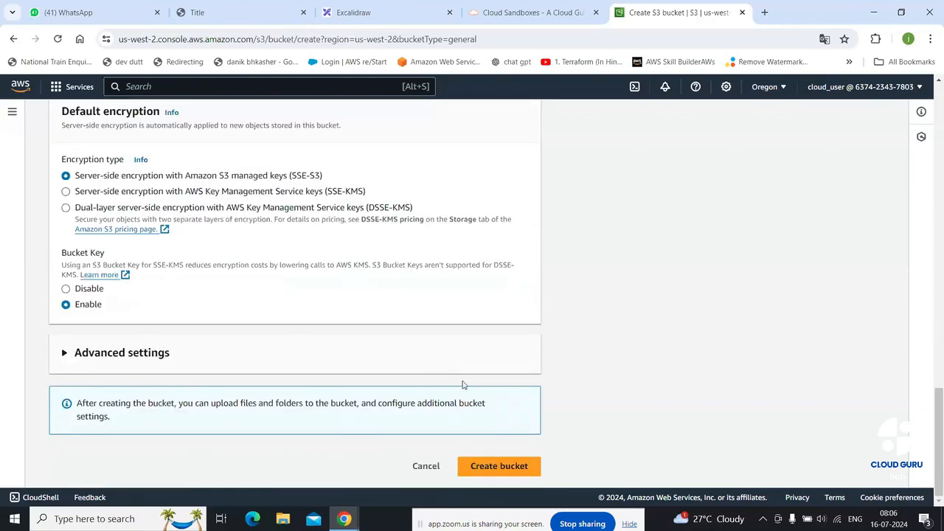
pyautogui.click(503, 471)
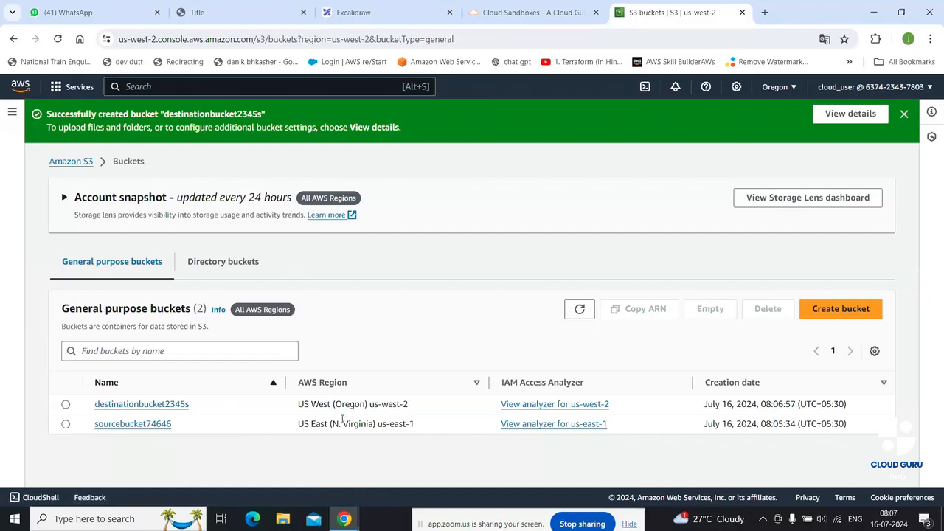
pyautogui.click(389, 10)
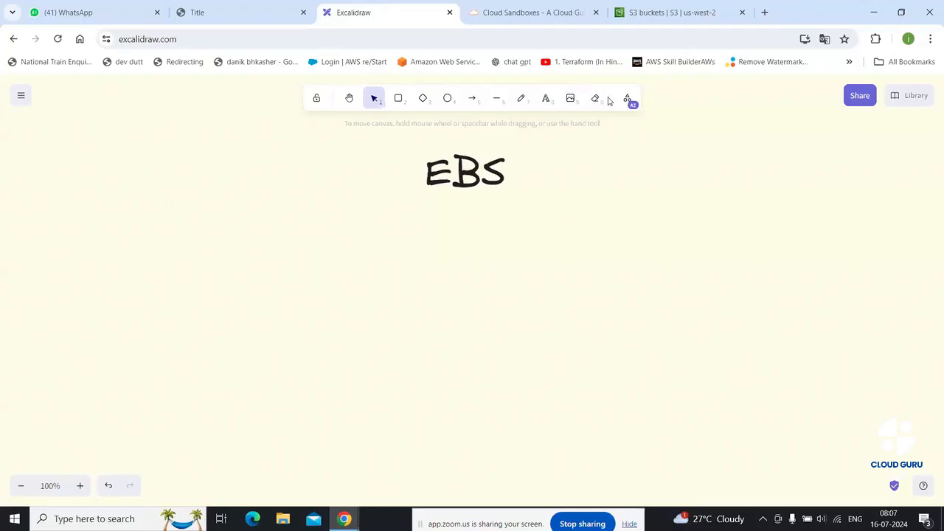
# Erase the EBS text and draw two dotted rounded boxes, one left and one right
pyautogui.click(599, 99)
pyautogui.moveTo(443, 167); pyautogui.dragTo(520, 169)
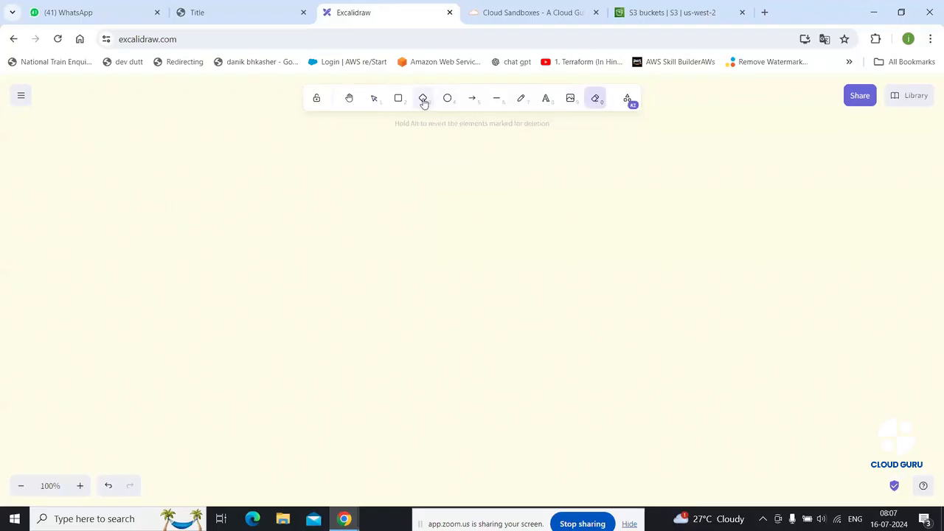
pyautogui.click(398, 99)
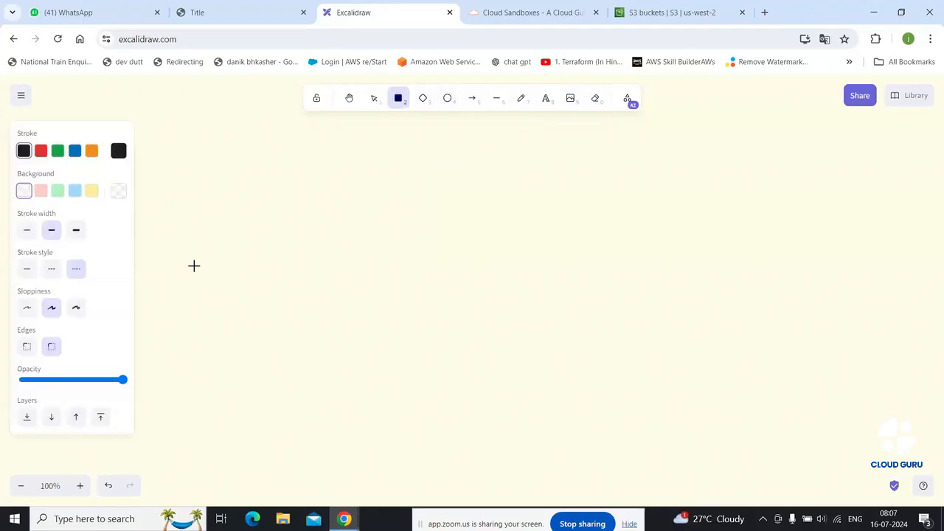
pyautogui.moveTo(197, 273)
pyautogui.mouseDown()
pyautogui.moveTo(302, 350)
pyautogui.moveTo(361, 361)
pyautogui.mouseUp()
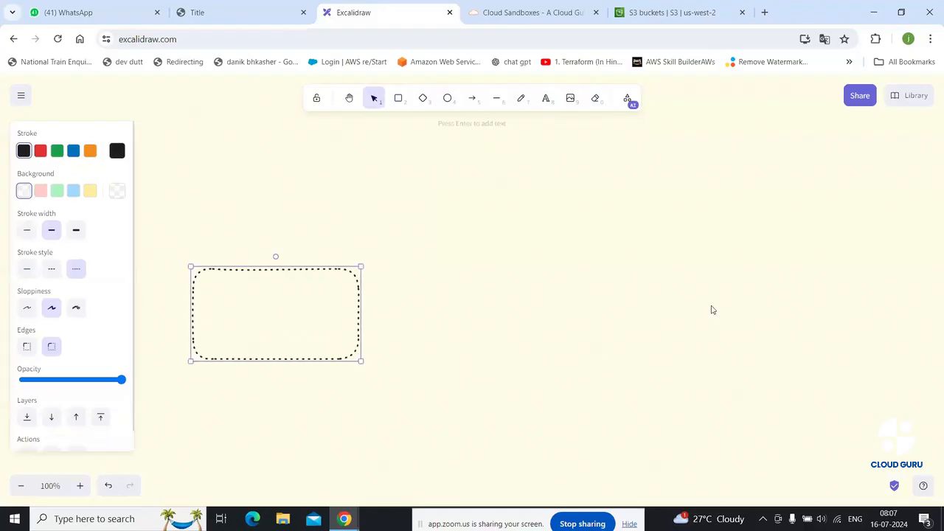
pyautogui.click(611, 278)
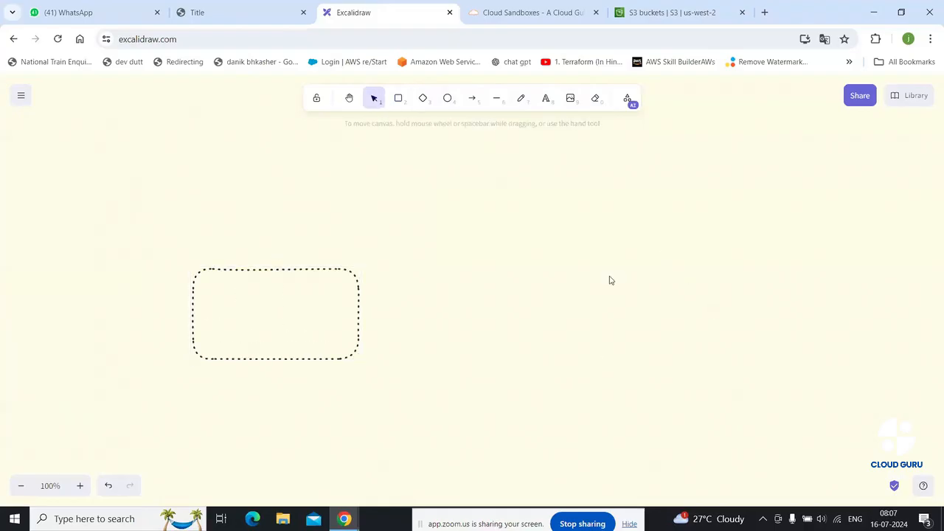
pyautogui.click(399, 97)
pyautogui.moveTo(637, 264); pyautogui.dragTo(822, 364)
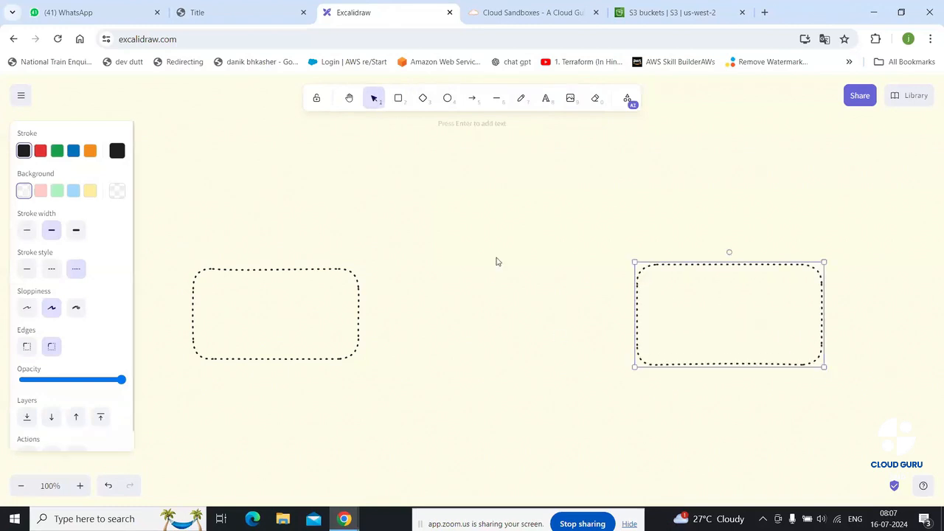
pyautogui.click(497, 261)
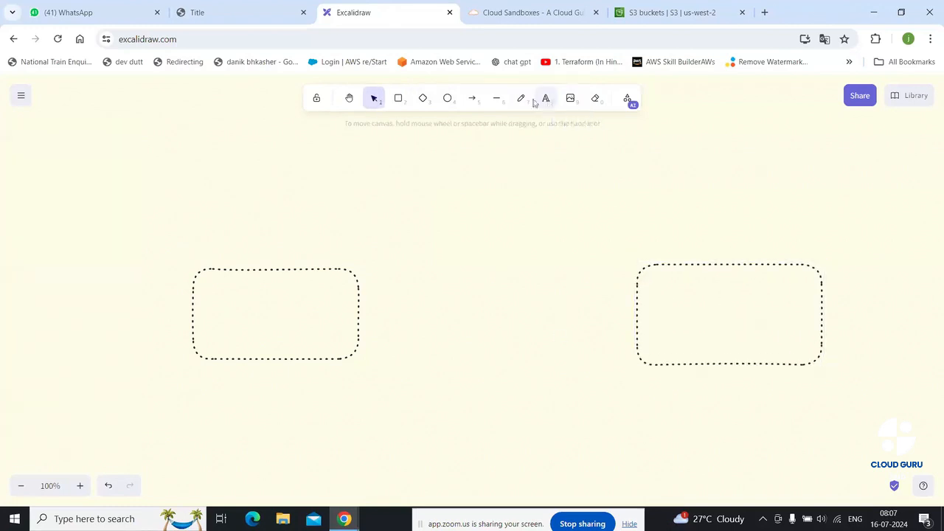
# Label the left box us-east-1 and the right box us-west-2
pyautogui.click(522, 99)
pyautogui.click(546, 99)
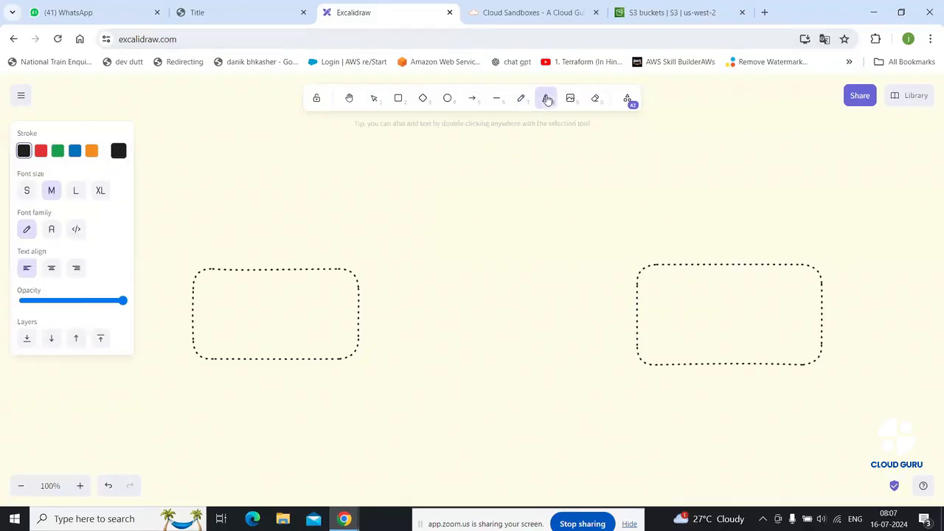
pyautogui.click(211, 381)
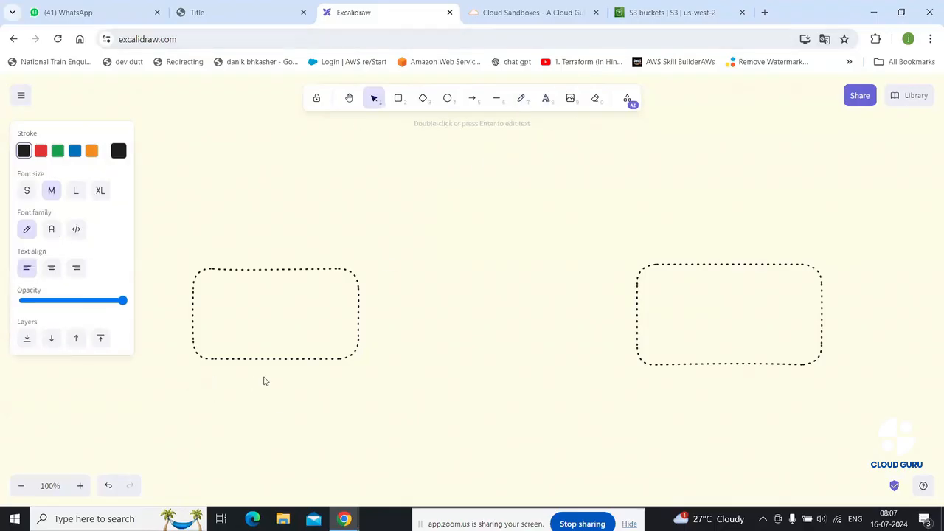
pyautogui.write('us-east-1')
pyautogui.click(533, 378)
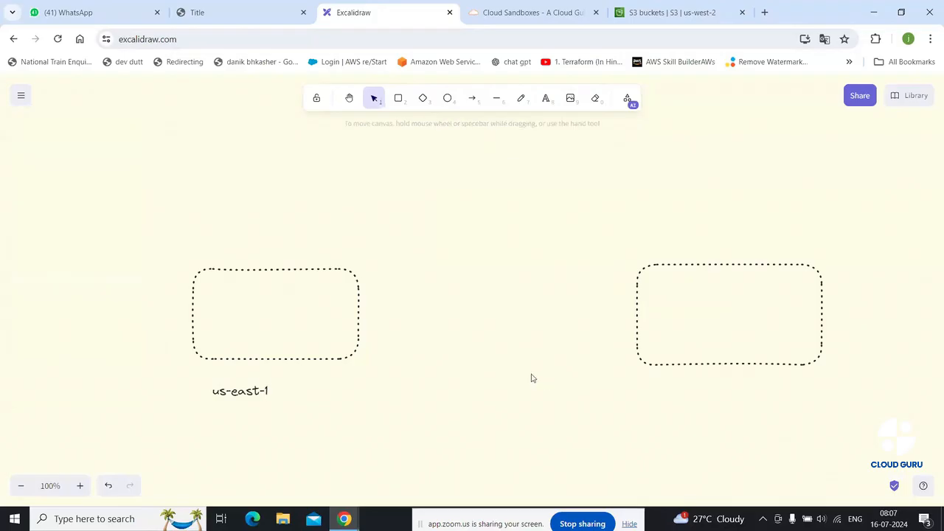
pyautogui.click(674, 13)
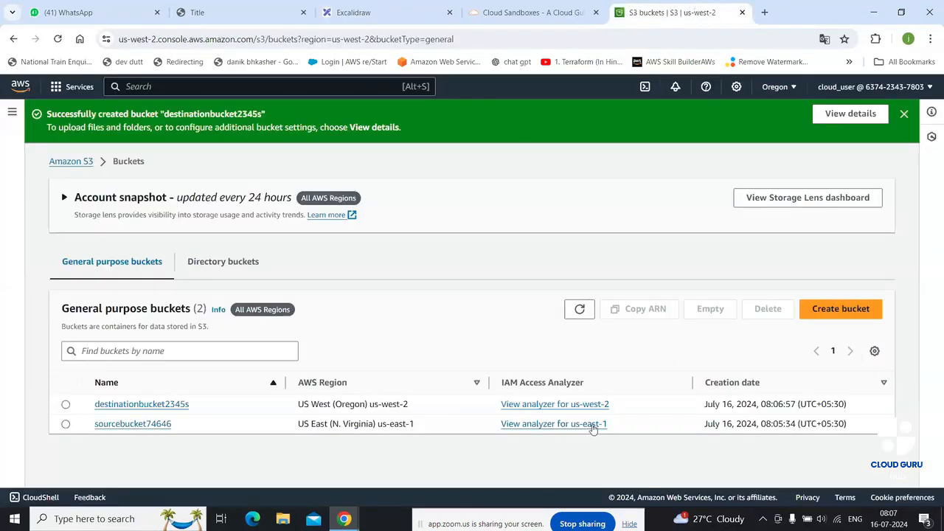
pyautogui.click(380, 12)
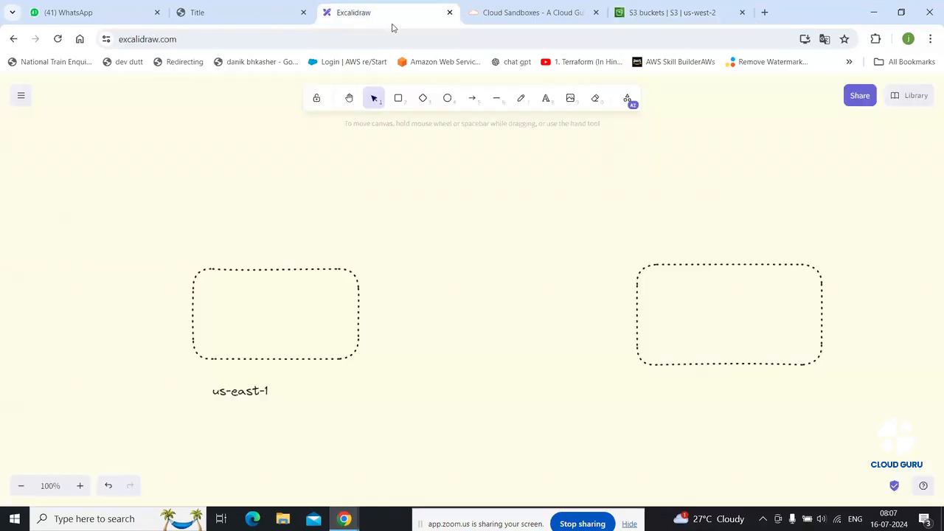
pyautogui.click(545, 98)
pyautogui.click(679, 389)
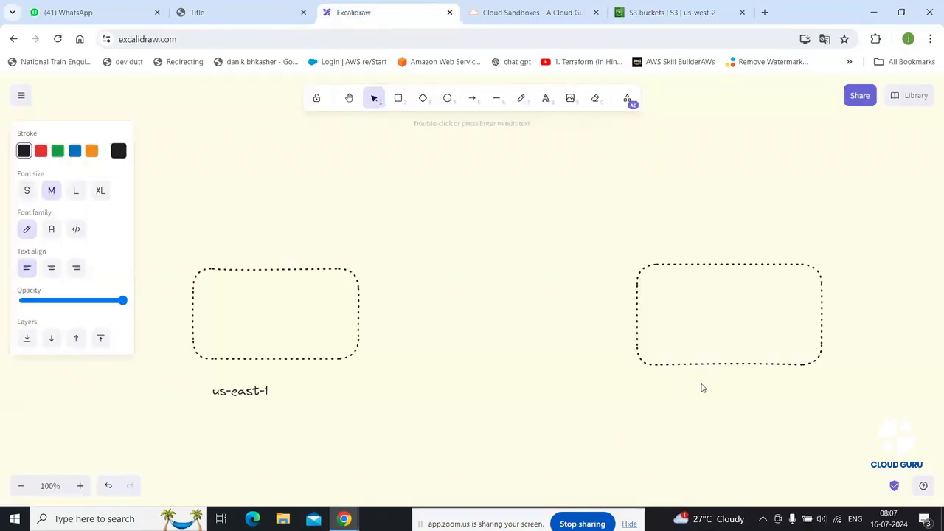
pyautogui.write('us-west-2')
pyautogui.click(588, 334)
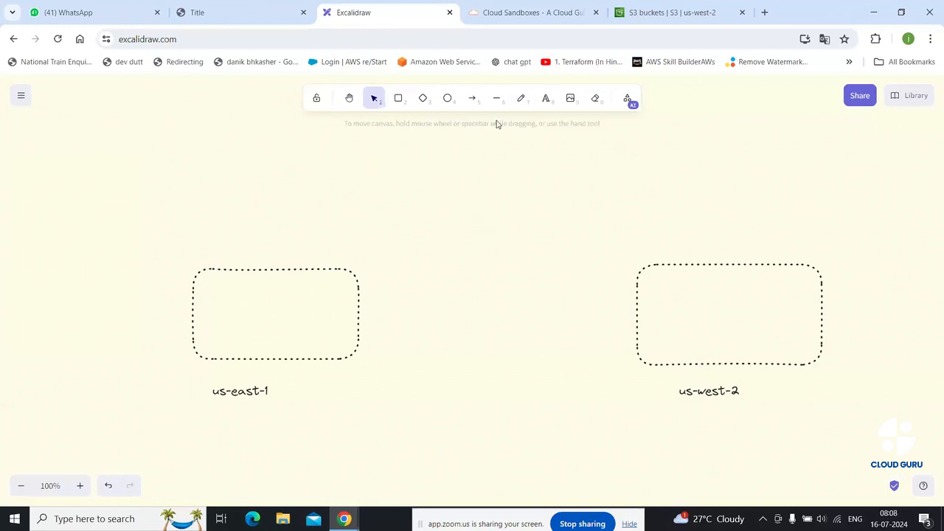
# Freehand a double-headed arrow between boxes, a down arrow and dashes in us-east-1, and a curve to us-west-2
pyautogui.click(519, 99)
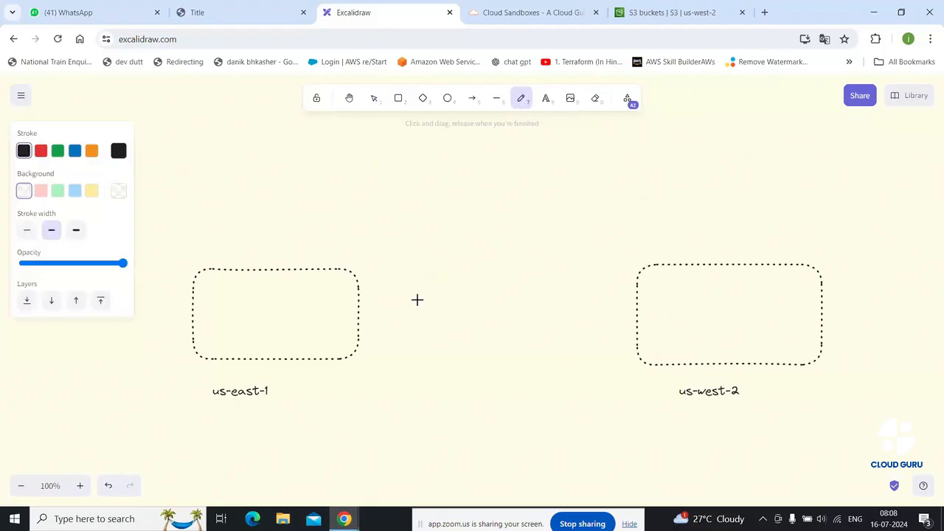
pyautogui.moveTo(412, 304)
pyautogui.mouseDown()
pyautogui.moveTo(558, 306)
pyautogui.moveTo(577, 296)
pyautogui.moveTo(556, 317)
pyautogui.mouseUp()
pyautogui.moveTo(432, 282)
pyautogui.mouseDown()
pyautogui.moveTo(401, 300)
pyautogui.moveTo(440, 321)
pyautogui.mouseUp()
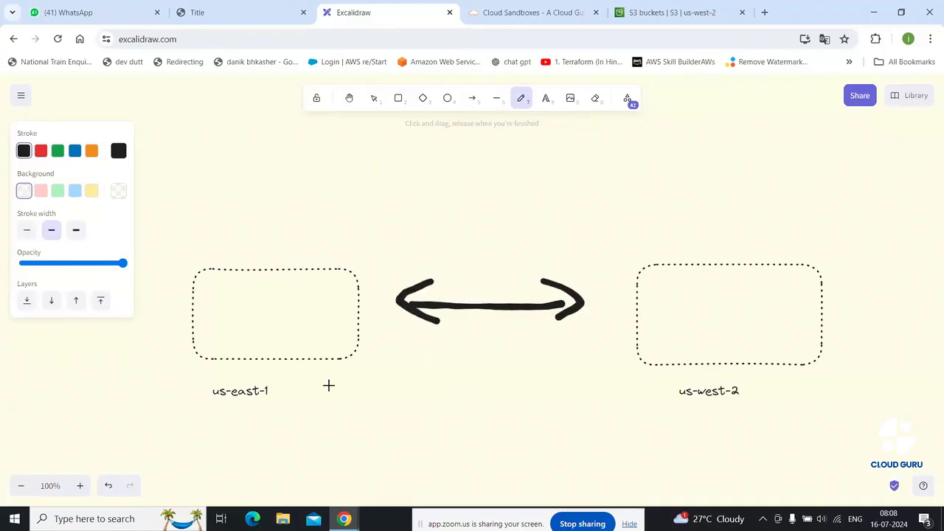
pyautogui.moveTo(205, 189)
pyautogui.mouseDown()
pyautogui.moveTo(209, 230)
pyautogui.moveTo(230, 218)
pyautogui.mouseUp()
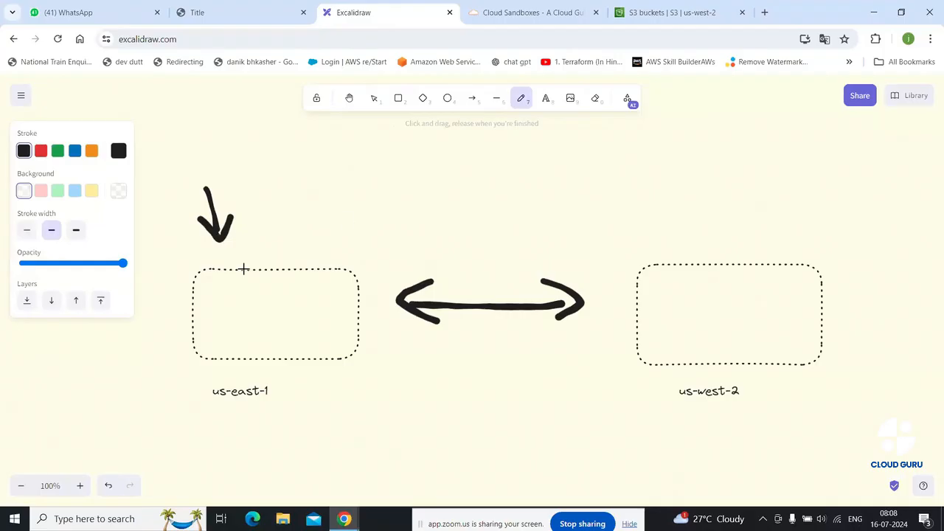
pyautogui.moveTo(222, 290); pyautogui.dragTo(269, 303)
pyautogui.moveTo(261, 331); pyautogui.dragTo(298, 331)
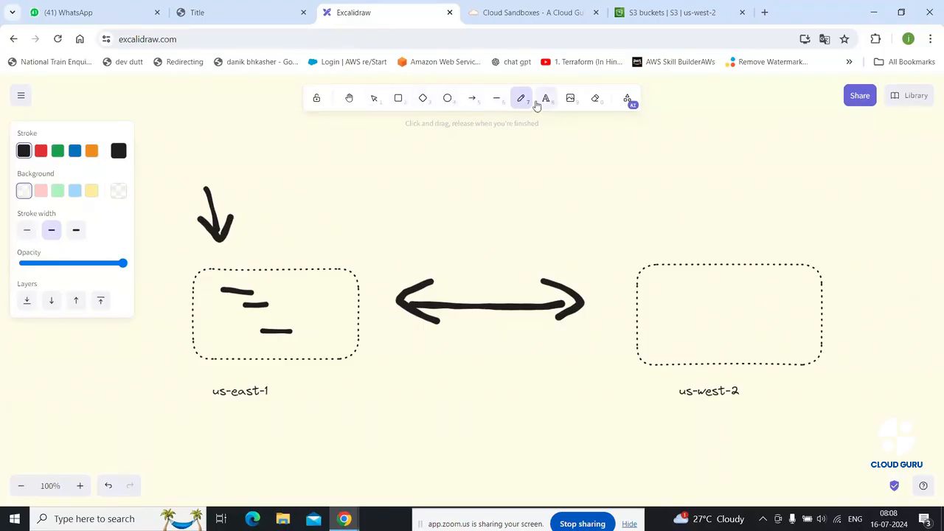
pyautogui.moveTo(288, 344)
pyautogui.mouseDown()
pyautogui.moveTo(293, 362)
pyautogui.moveTo(435, 403)
pyautogui.moveTo(546, 379)
pyautogui.moveTo(584, 350)
pyautogui.moveTo(578, 394)
pyautogui.mouseUp()
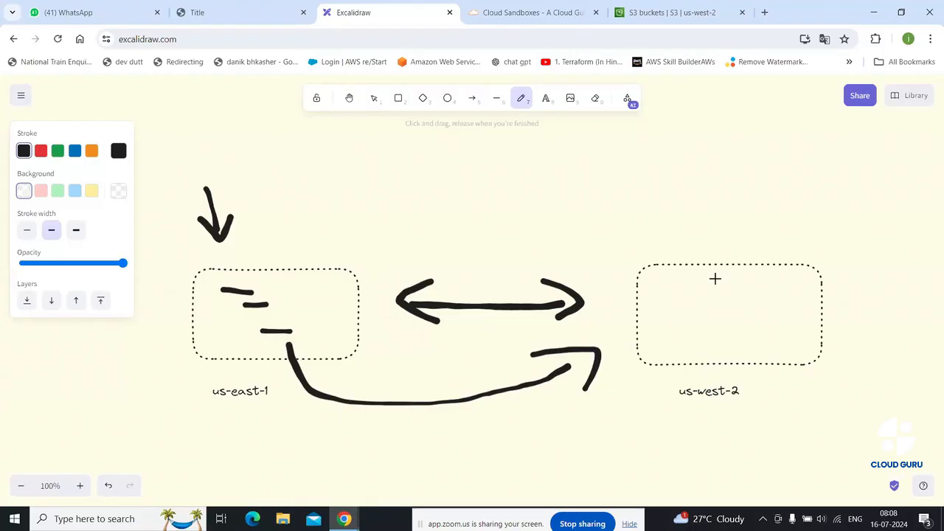
# Write the title 'cross s3 replication' above the boxes, correcting its misspellings
pyautogui.click(546, 97)
pyautogui.click(440, 179)
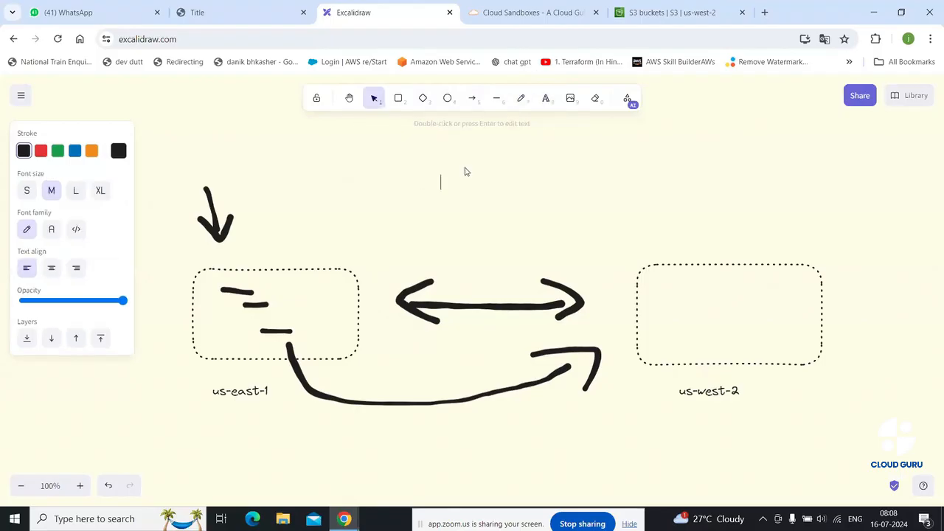
pyautogui.write('croos')
pyautogui.press('BackSpace')
pyautogui.press('BackSpace')
pyautogui.write('ss s3 replicattion')
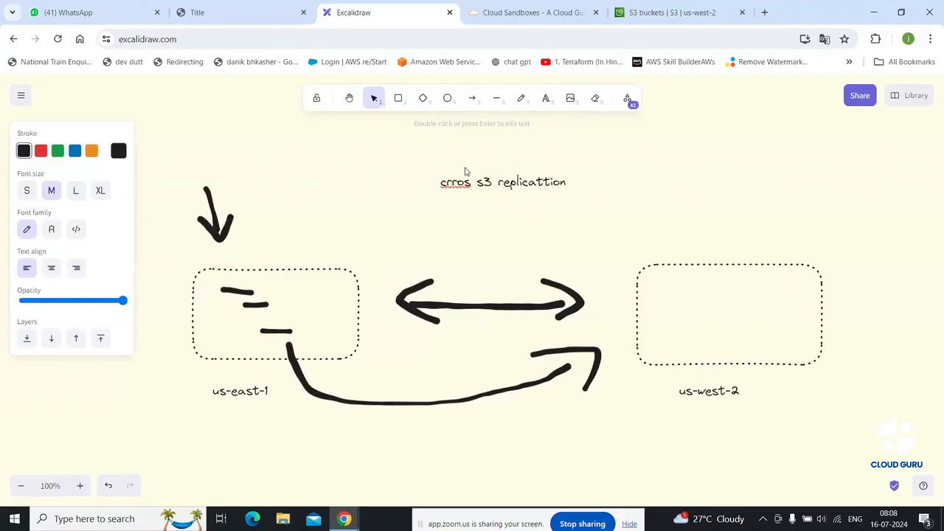
pyautogui.rightClick(543, 183)
pyautogui.click(568, 193)
pyautogui.rightClick(456, 184)
pyautogui.click(474, 197)
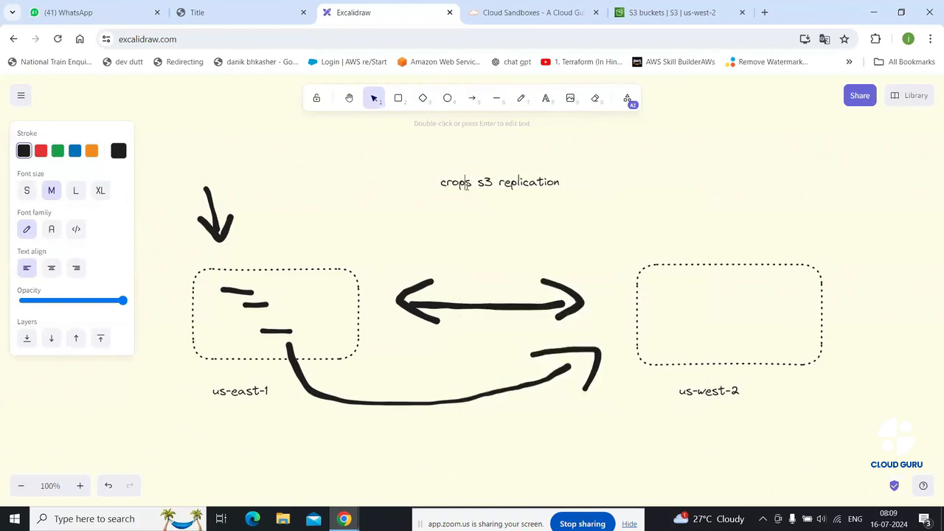
pyautogui.press('BackSpace')
pyautogui.write('s')
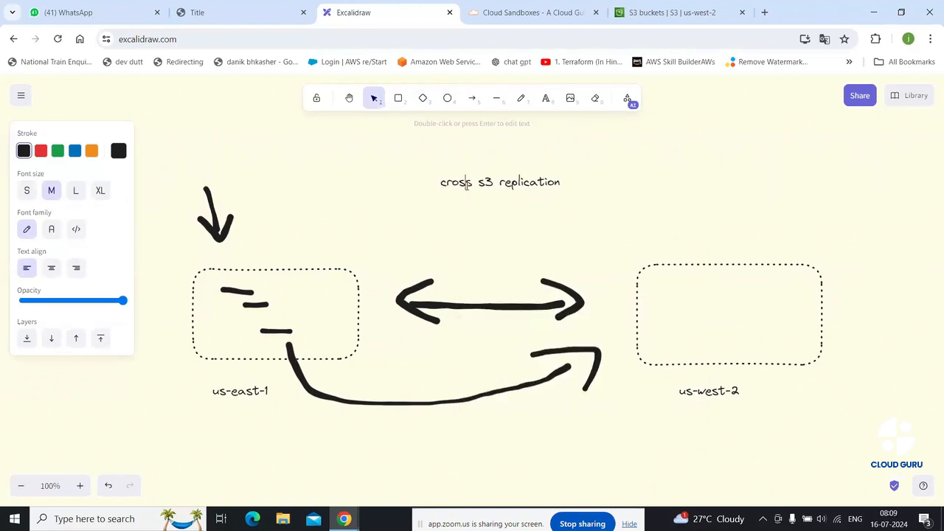
pyautogui.click(532, 229)
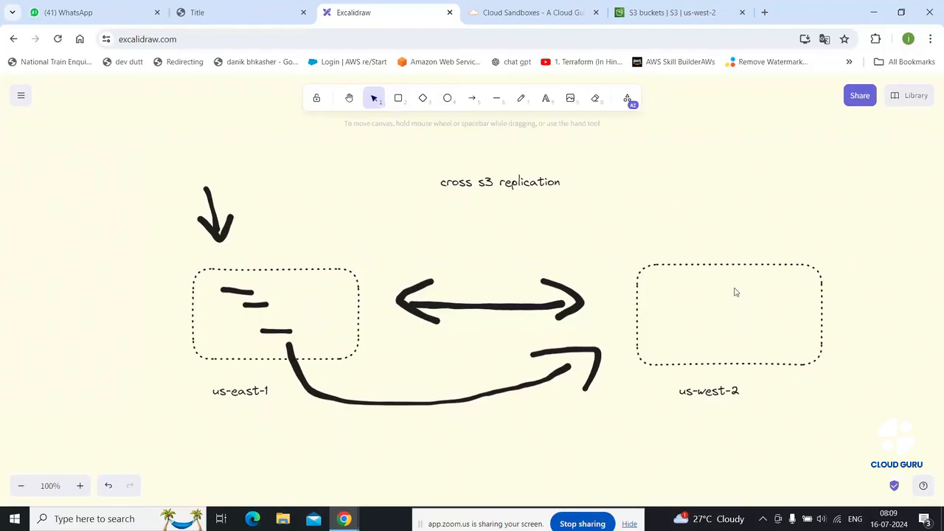
# Freehand an X above us-east-1, a us-west-2 underline, dots, a down arrow, and a leftward return arrow
pyautogui.click(519, 99)
pyautogui.moveTo(329, 223)
pyautogui.mouseDown()
pyautogui.moveTo(316, 243)
pyautogui.moveTo(341, 241)
pyautogui.mouseUp()
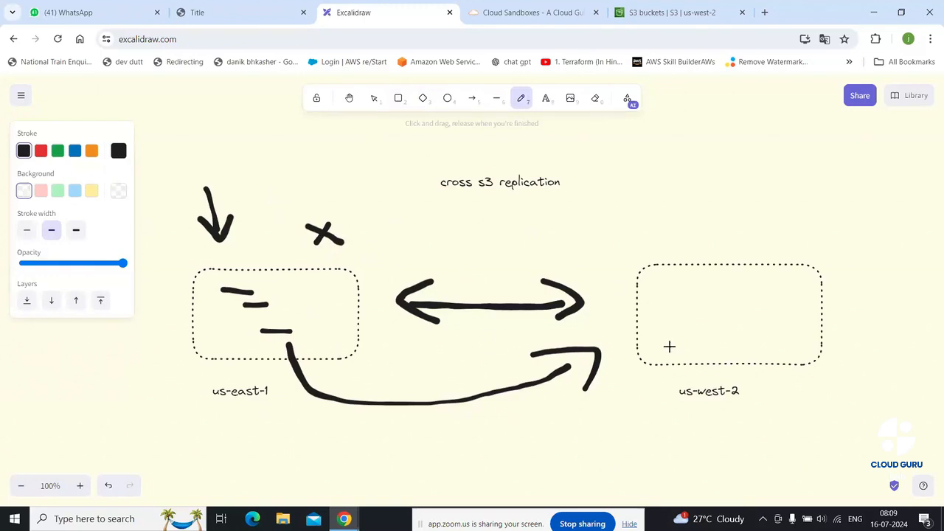
pyautogui.moveTo(670, 413)
pyautogui.mouseDown()
pyautogui.moveTo(741, 414)
pyautogui.moveTo(725, 422)
pyautogui.mouseUp()
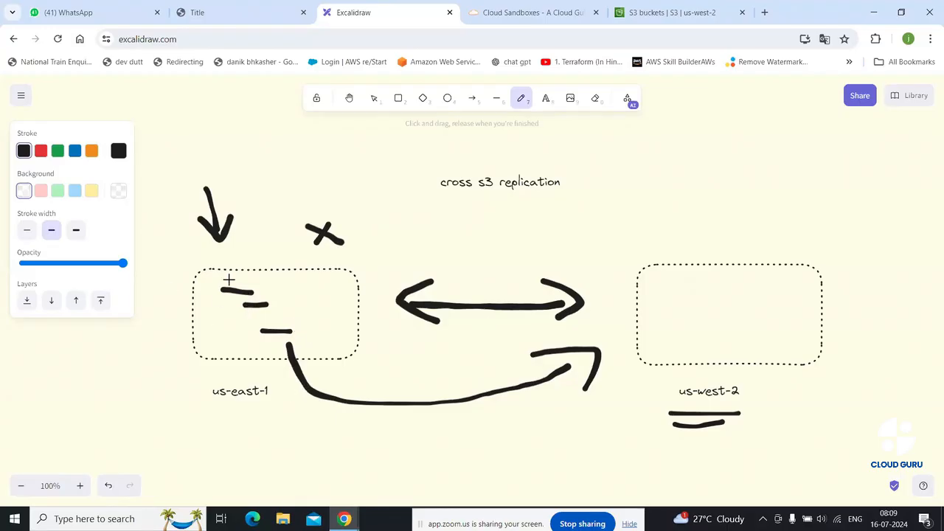
pyautogui.click(305, 302)
pyautogui.click(721, 329)
pyautogui.moveTo(853, 187)
pyautogui.mouseDown()
pyautogui.moveTo(821, 241)
pyautogui.moveTo(853, 226)
pyautogui.mouseUp()
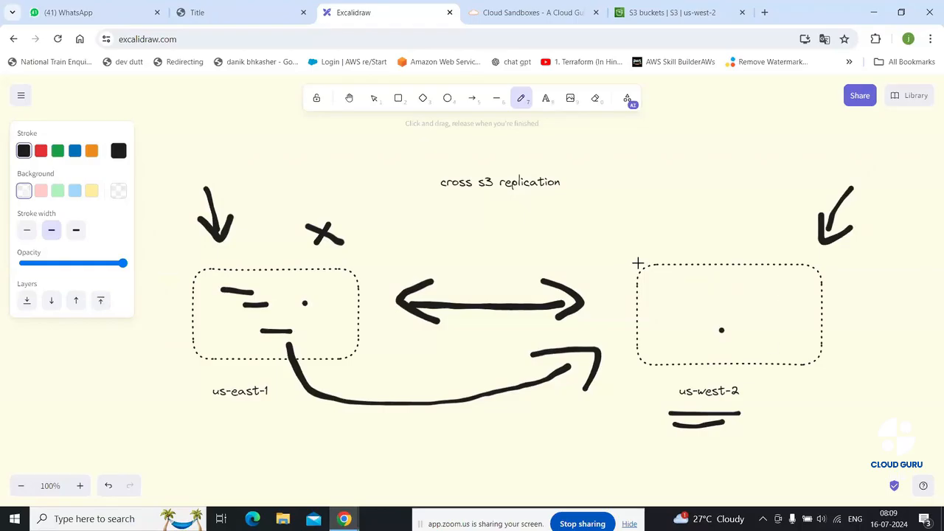
pyautogui.moveTo(542, 244); pyautogui.dragTo(556, 249)
pyautogui.moveTo(639, 258)
pyautogui.mouseDown()
pyautogui.moveTo(533, 232)
pyautogui.moveTo(430, 237)
pyautogui.moveTo(459, 248)
pyautogui.mouseUp()
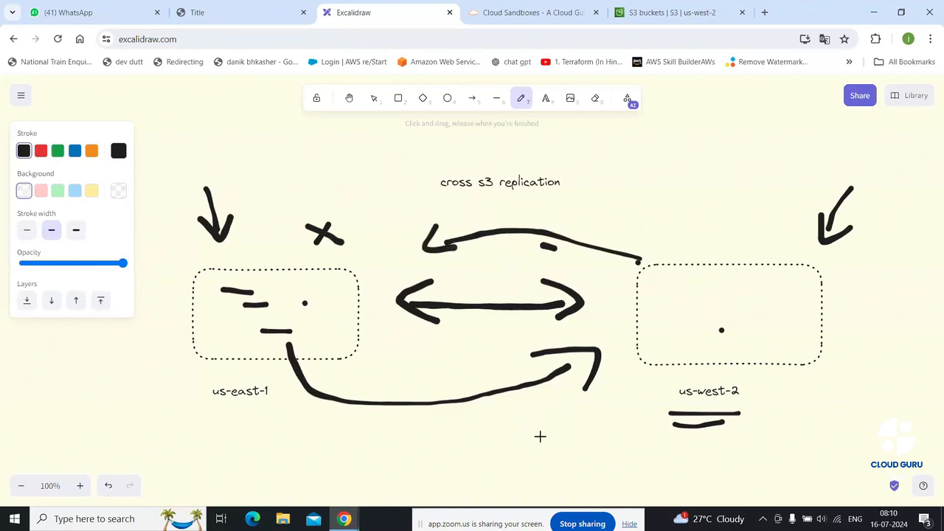
# Underline us-east-1, add a long right arrow below the curve, and an = mark and dashes inside us-west-2
pyautogui.moveTo(240, 409); pyautogui.dragTo(267, 406)
pyautogui.moveTo(649, 412); pyautogui.dragTo(676, 403)
pyautogui.moveTo(314, 426)
pyautogui.mouseDown()
pyautogui.moveTo(548, 420)
pyautogui.moveTo(533, 411)
pyautogui.moveTo(574, 410)
pyautogui.moveTo(547, 435)
pyautogui.mouseUp()
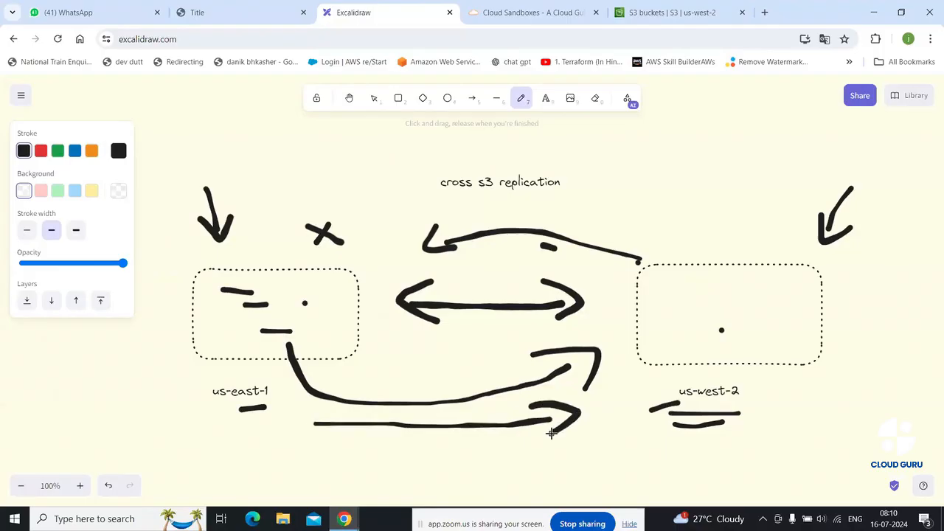
pyautogui.moveTo(739, 288); pyautogui.dragTo(767, 280)
pyautogui.moveTo(750, 298); pyautogui.dragTo(770, 293)
pyautogui.click(756, 321)
pyautogui.moveTo(757, 334); pyautogui.dragTo(776, 334)
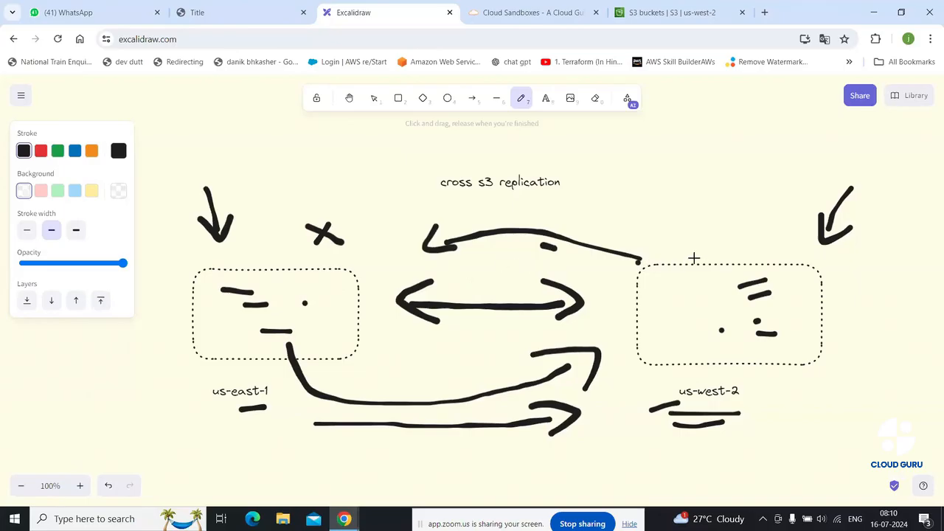
# Sketch a big curved arrow from us-west-2 to us-east-1, dot both boxes, and underline the title and us-east-1
pyautogui.moveTo(694, 257)
pyautogui.mouseDown()
pyautogui.moveTo(607, 224)
pyautogui.moveTo(477, 206)
pyautogui.moveTo(367, 228)
pyautogui.moveTo(363, 215)
pyautogui.moveTo(346, 260)
pyautogui.moveTo(386, 246)
pyautogui.mouseUp()
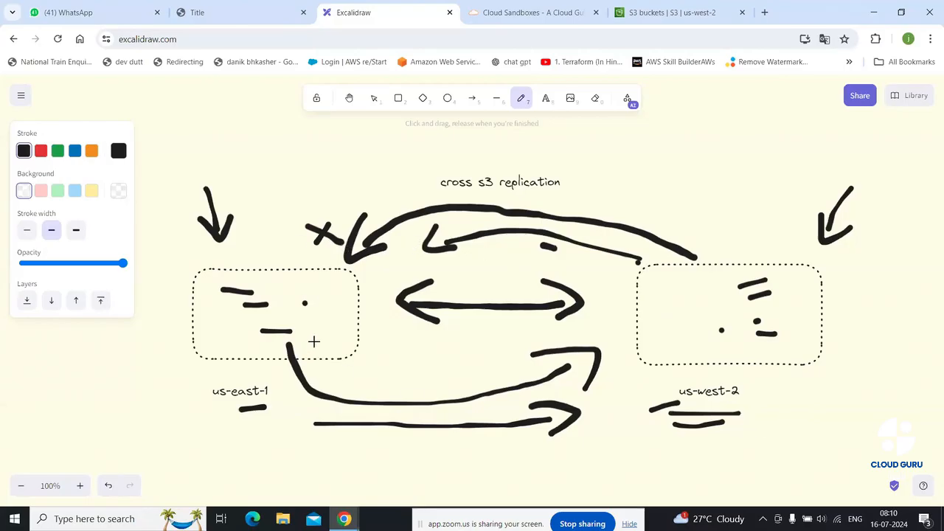
pyautogui.moveTo(317, 339); pyautogui.dragTo(329, 334)
pyautogui.click(687, 347)
pyautogui.click(674, 293)
pyautogui.click(318, 291)
pyautogui.moveTo(425, 189); pyautogui.dragTo(536, 195)
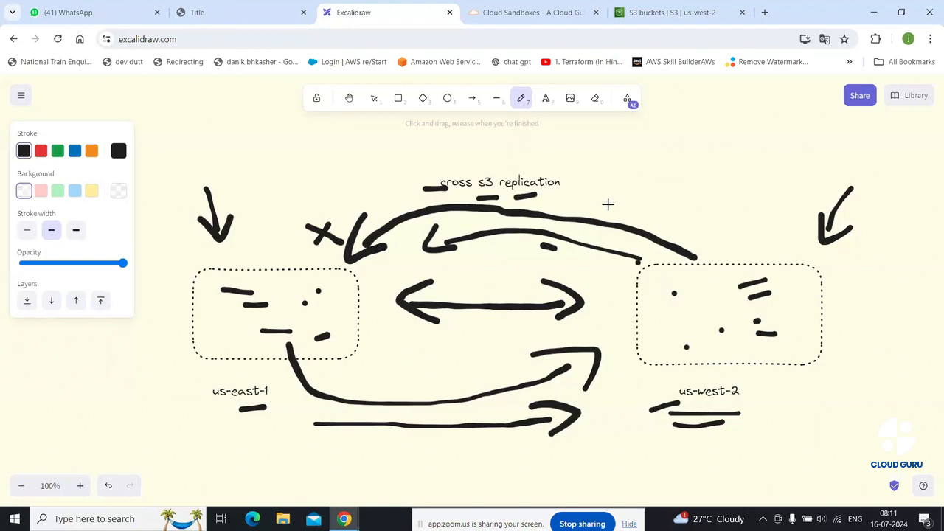
pyautogui.moveTo(236, 411); pyautogui.dragTo(228, 410)
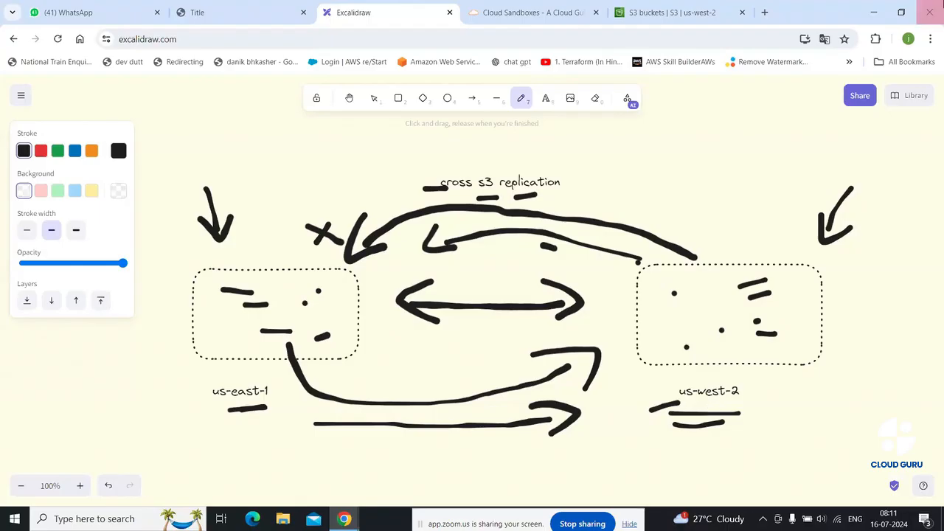
# Queue WhatsApp Image 2024-07-11 at 10.03.04 AM.jpeg from Downloads for upload to sourcebucket74646
pyautogui.click(687, 10)
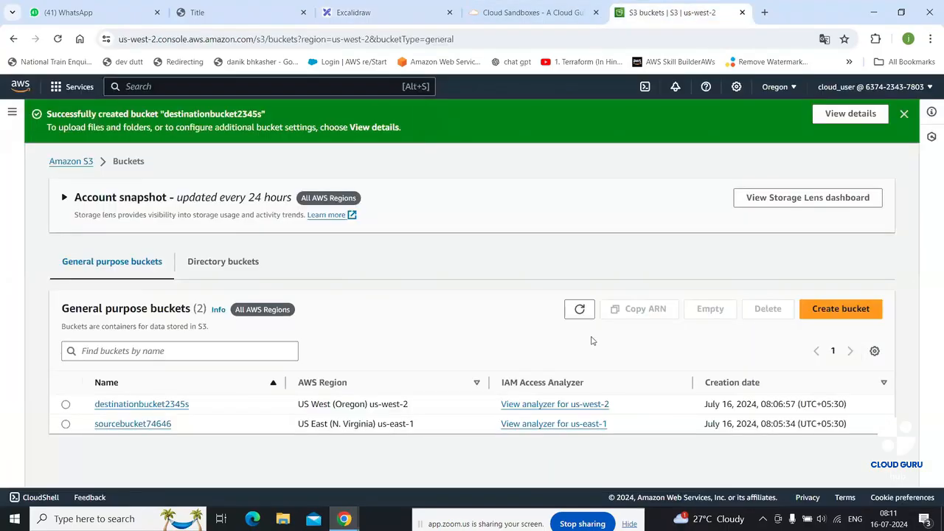
pyautogui.click(140, 424)
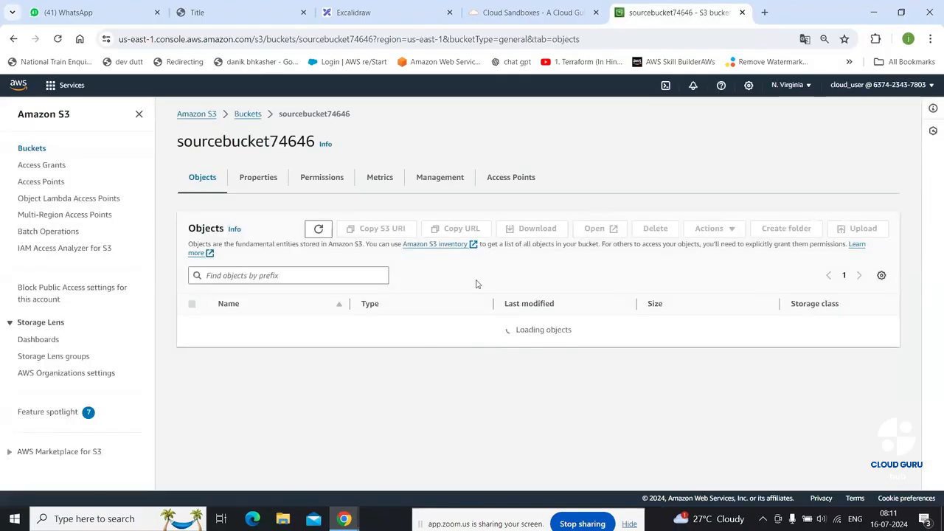
pyautogui.click(856, 230)
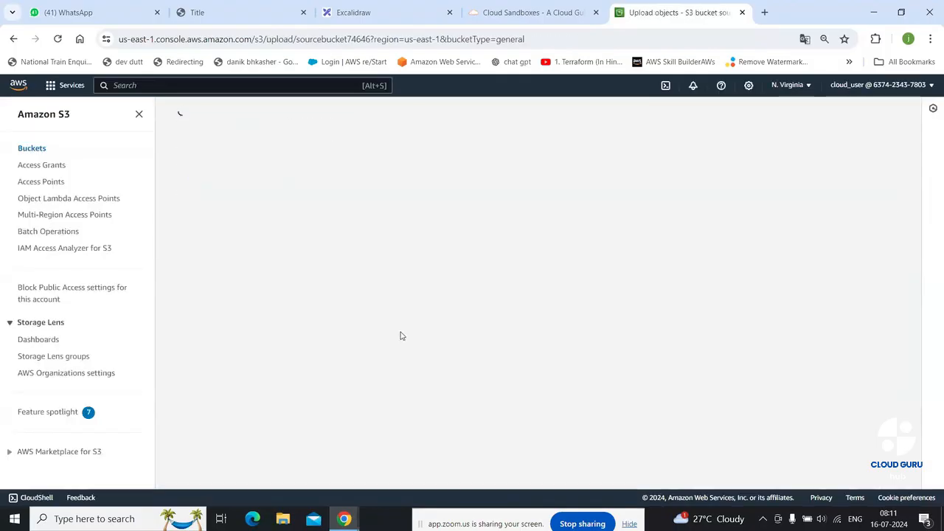
pyautogui.click(390, 259)
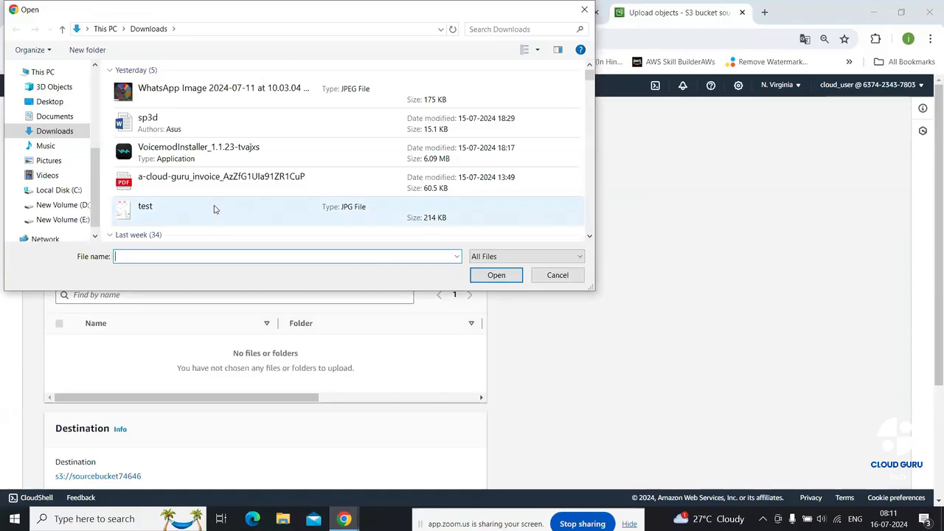
pyautogui.click(229, 93)
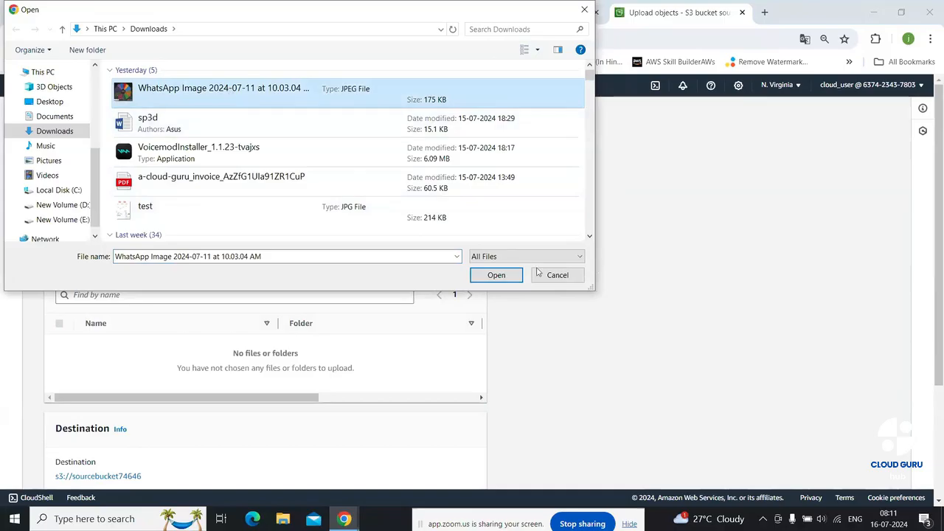
pyautogui.click(495, 275)
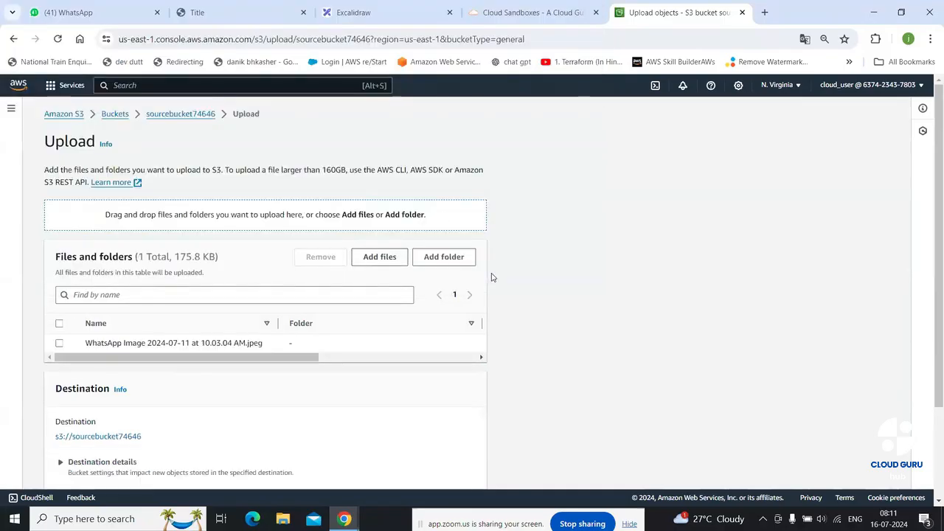
pyautogui.scroll(-2, 546, 320)
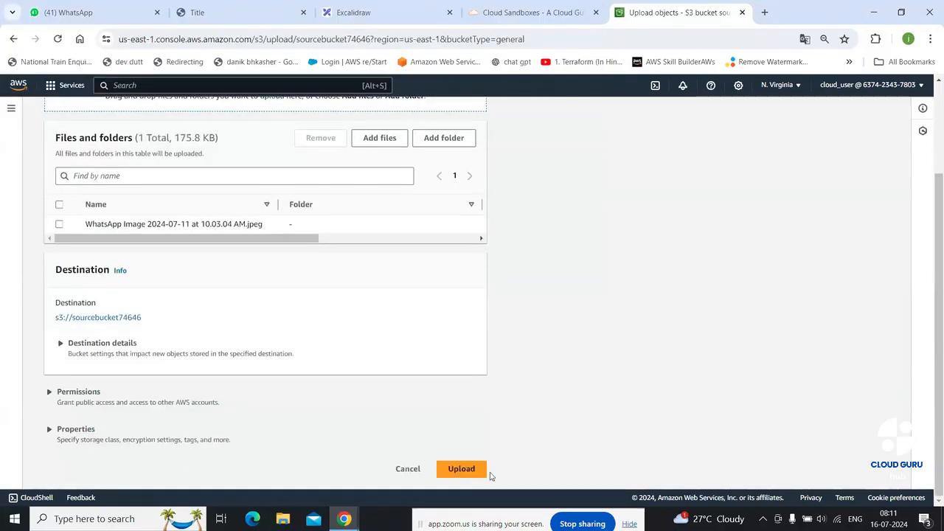
# Upload the queued WhatsApp JPEG and close the upload status page
pyautogui.click(465, 476)
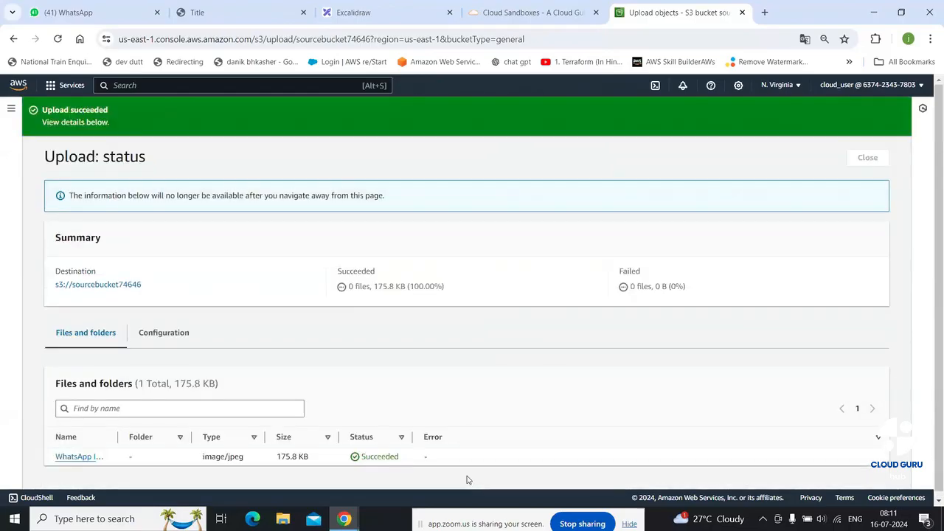
pyautogui.click(870, 158)
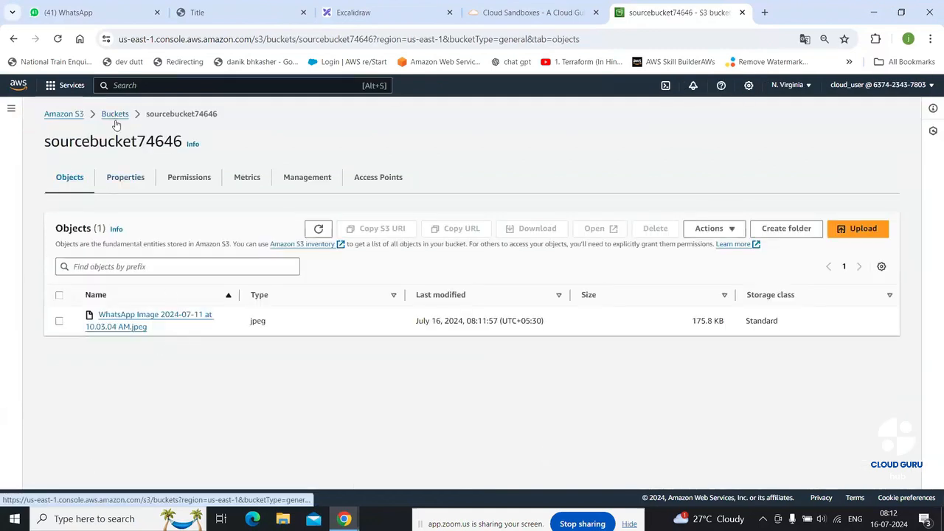
# Scroll through sourcebucket74646's Properties tab to review its settings
pyautogui.click(133, 179)
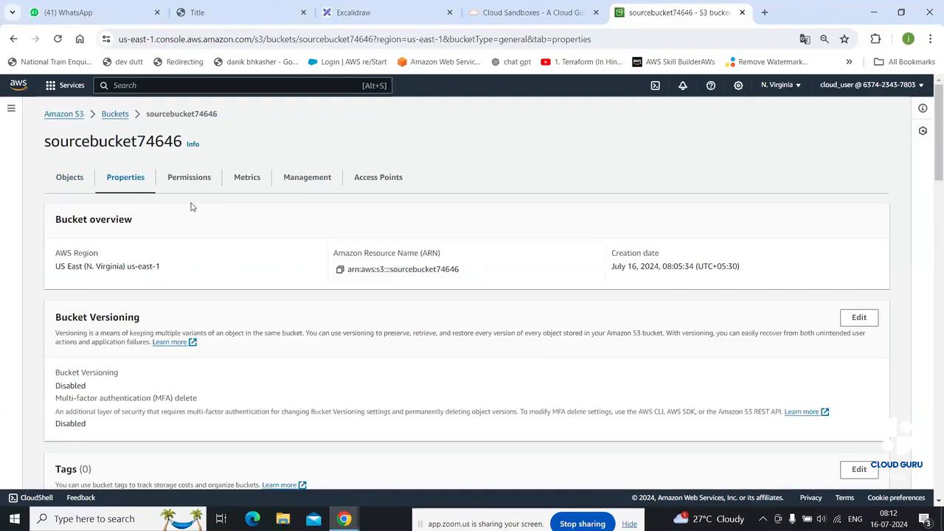
pyautogui.scroll(-3, 193, 221)
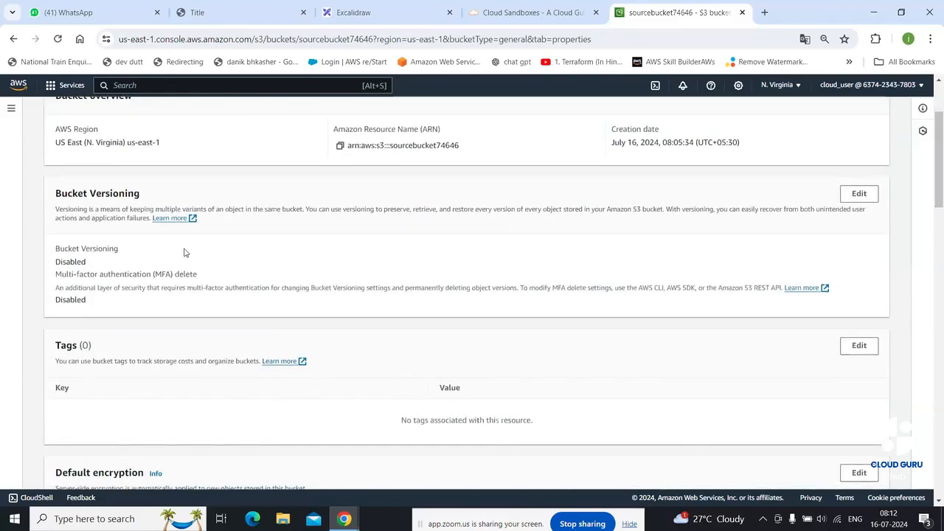
pyautogui.scroll(-9, 185, 253)
pyautogui.scroll(-9, 186, 253)
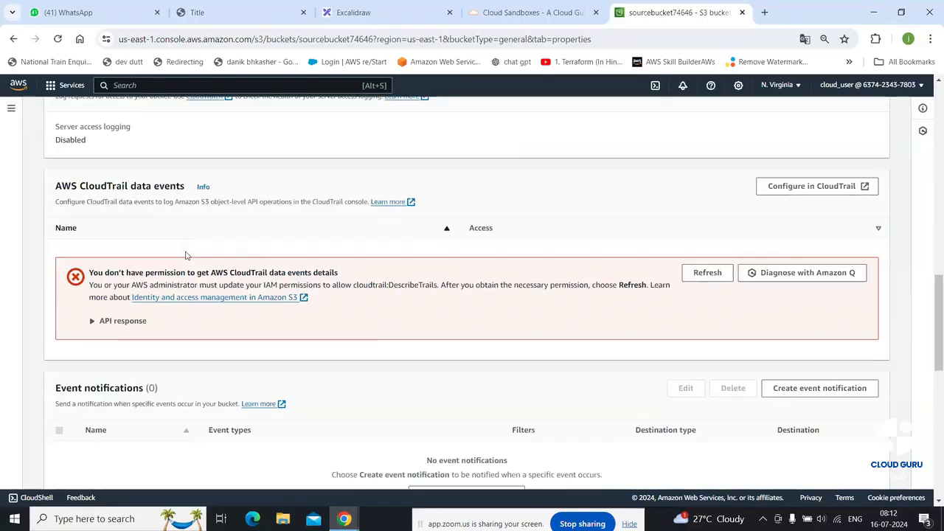
pyautogui.scroll(-5, 186, 255)
pyautogui.scroll(-9, 186, 255)
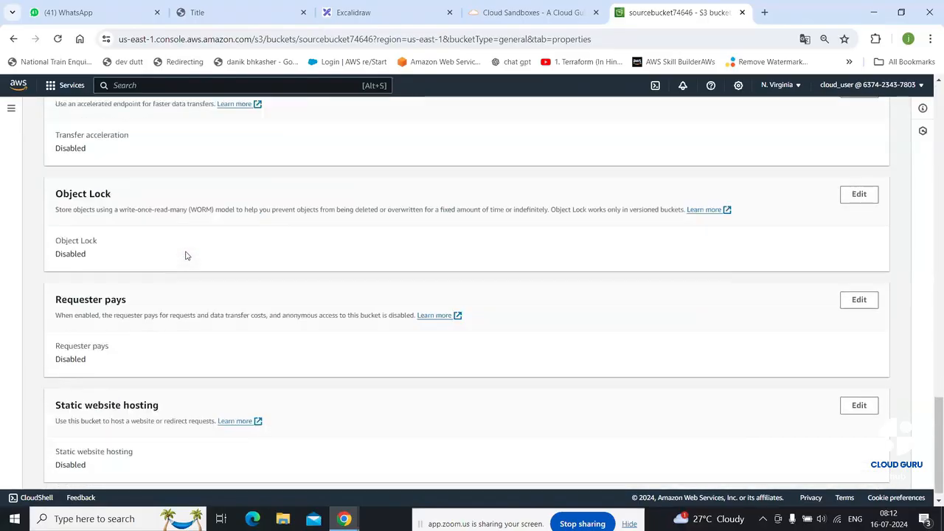
pyautogui.scroll(-1, 186, 255)
pyautogui.scroll(15, 186, 255)
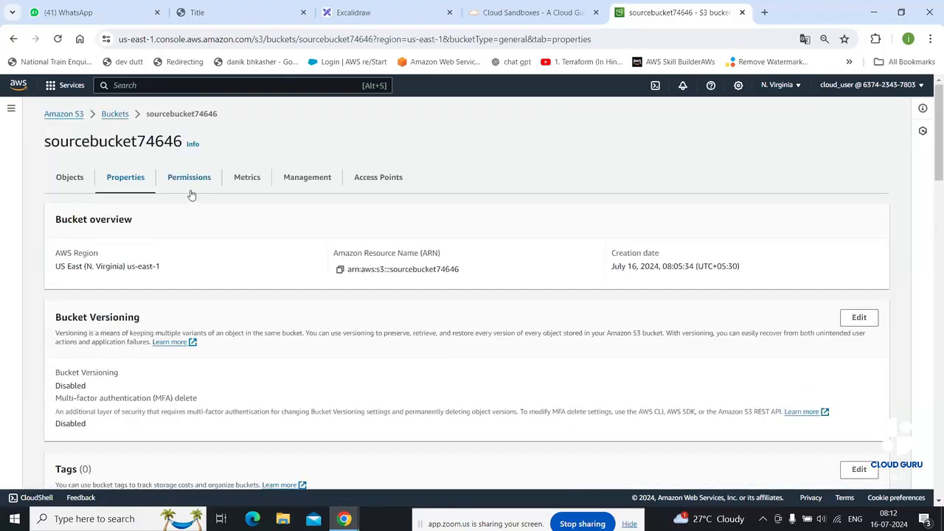
# Look over the bucket's Permissions tab
pyautogui.click(199, 179)
pyautogui.scroll(-4, 211, 265)
pyautogui.scroll(4, 211, 266)
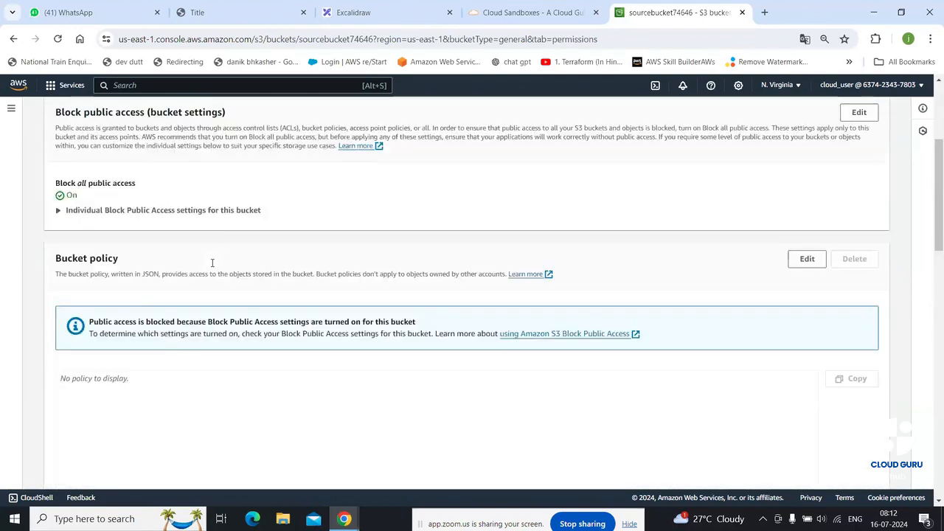
pyautogui.scroll(1, 213, 267)
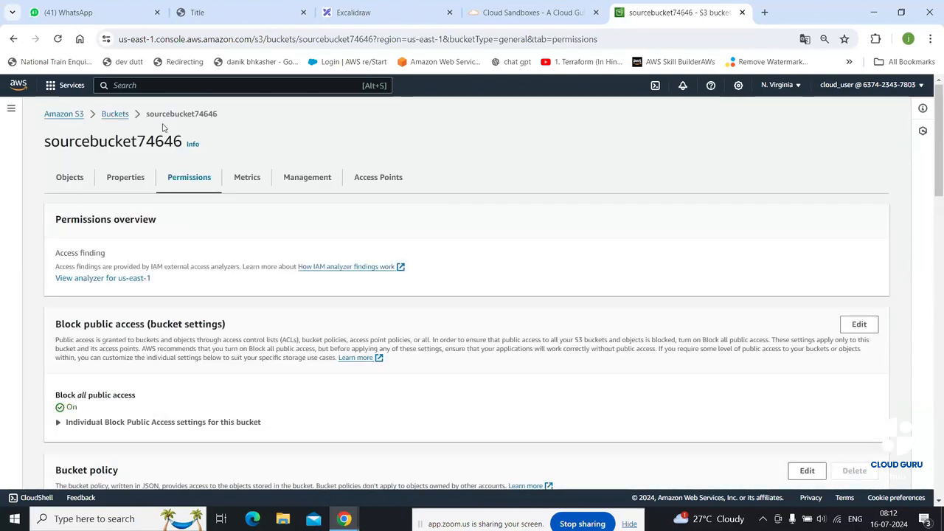
# Reopen sourcebucket74646 from the bucket list and recheck Properties, confirming Bucket Versioning is Disabled
pyautogui.click(116, 116)
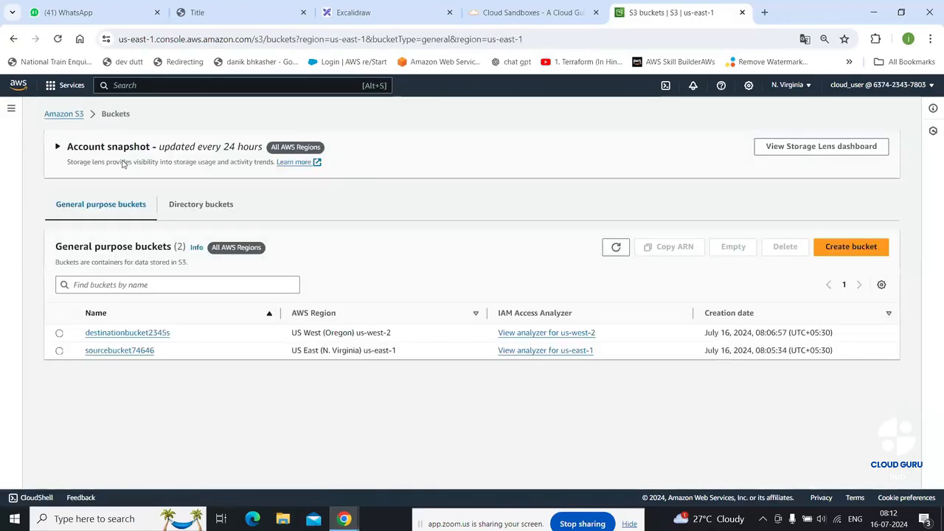
pyautogui.click(135, 352)
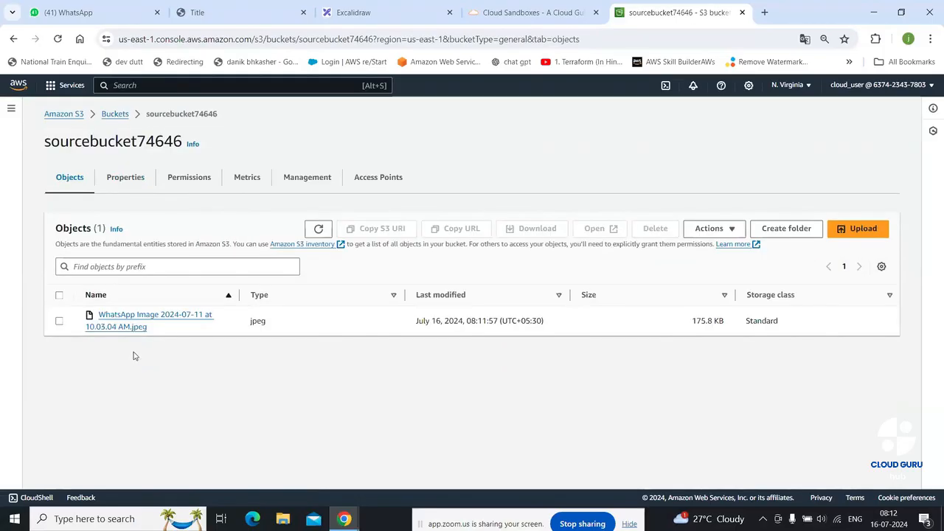
pyautogui.click(124, 177)
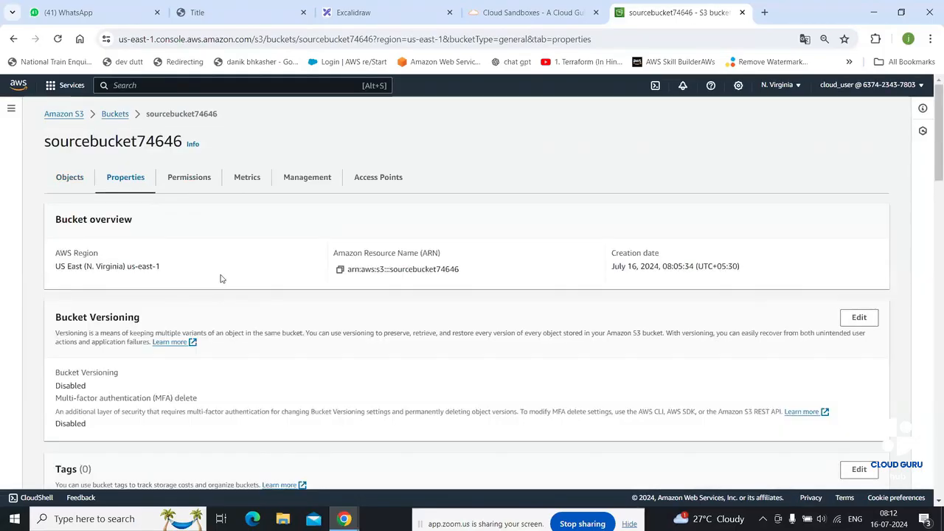
pyautogui.scroll(-4, 219, 322)
pyautogui.scroll(-2, 218, 328)
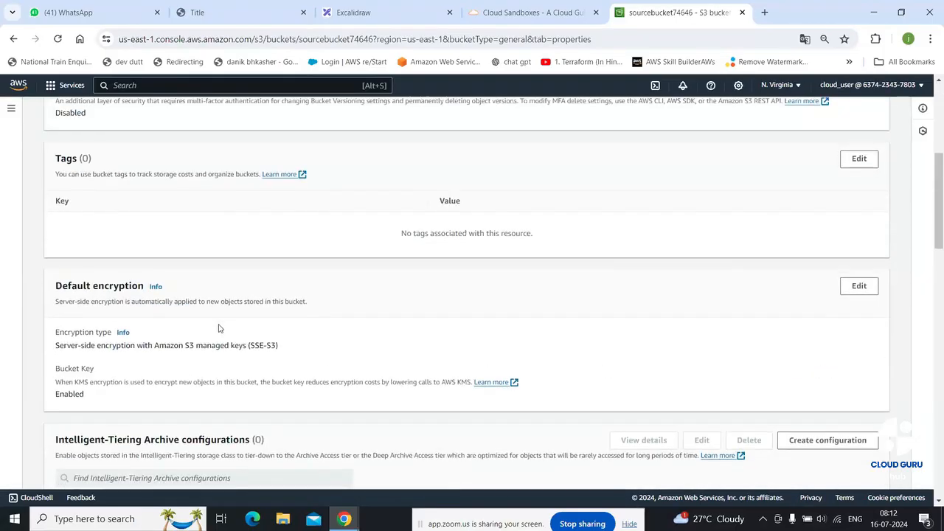
pyautogui.scroll(-2, 218, 328)
pyautogui.scroll(-3, 219, 329)
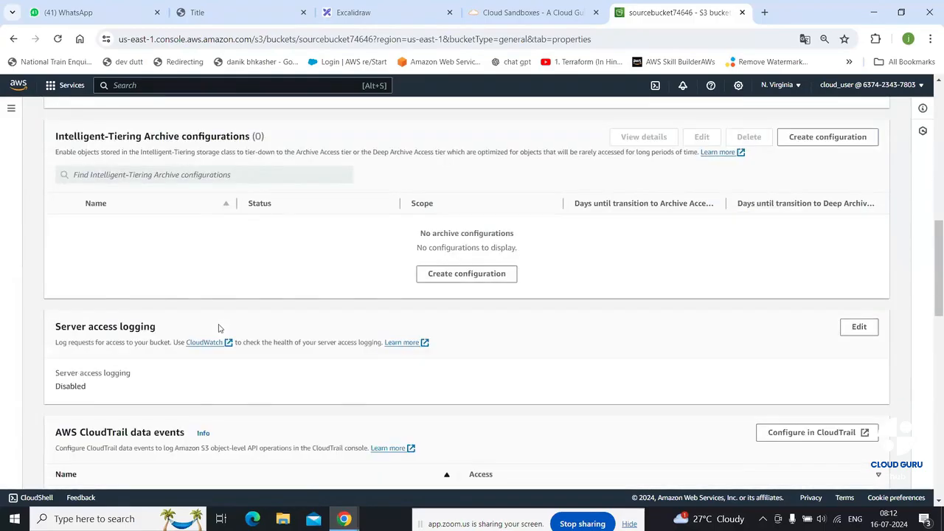
pyautogui.scroll(-4, 218, 326)
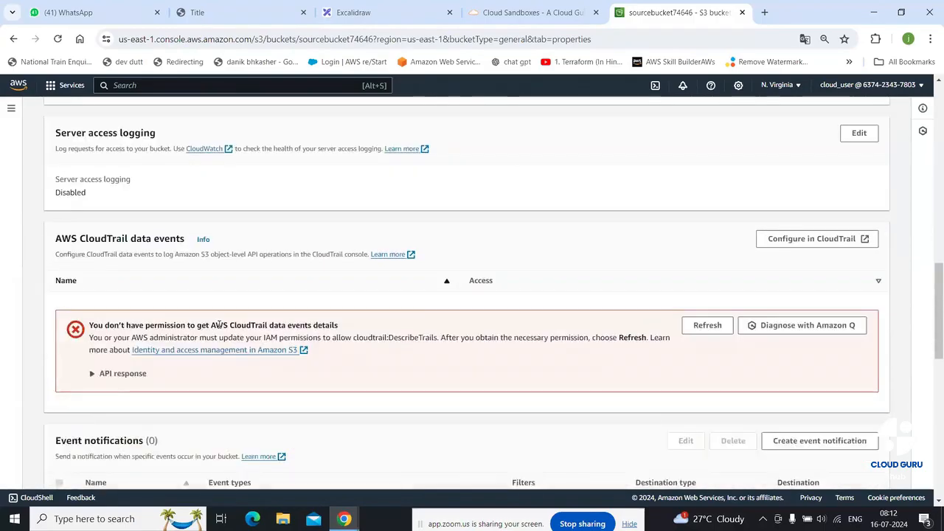
pyautogui.scroll(-5, 218, 328)
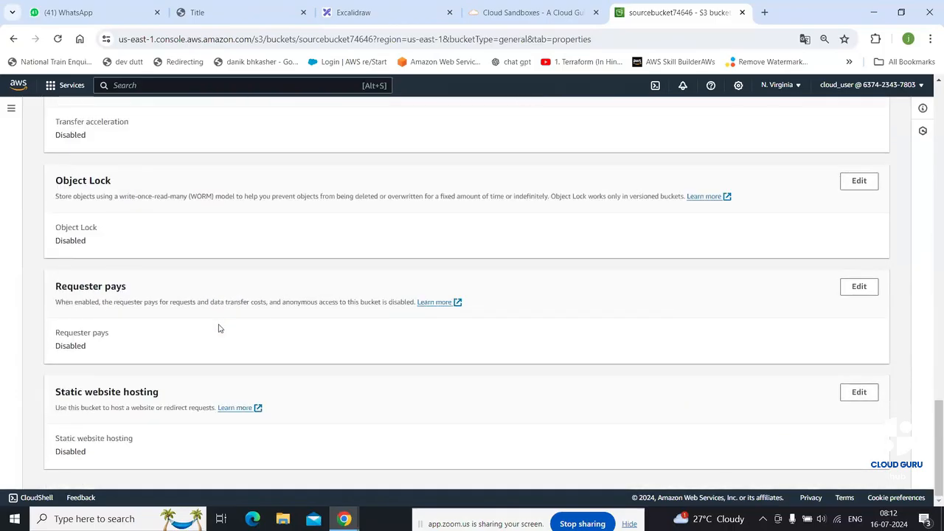
pyautogui.scroll(15, 219, 329)
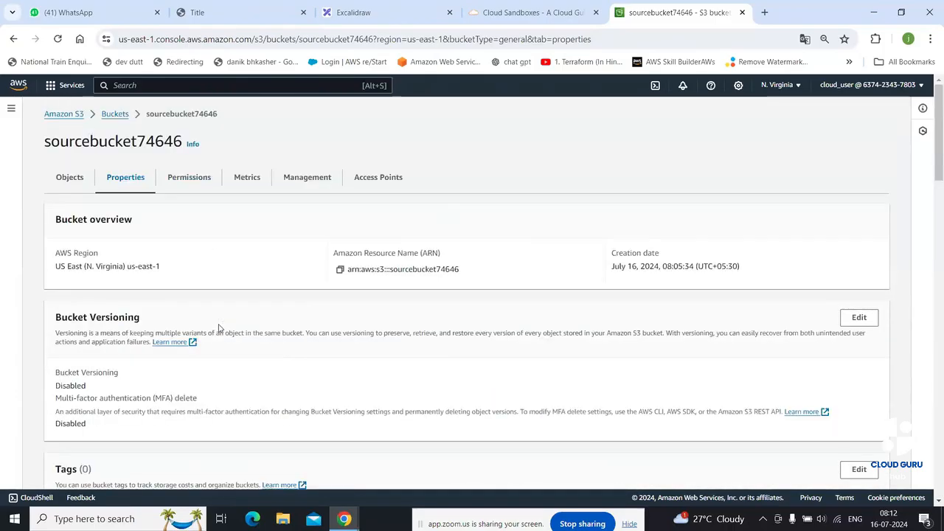
# On the Management tab, highlight the Lifecycle and Replication rules headings, then begin a new replication rule
pyautogui.click(300, 178)
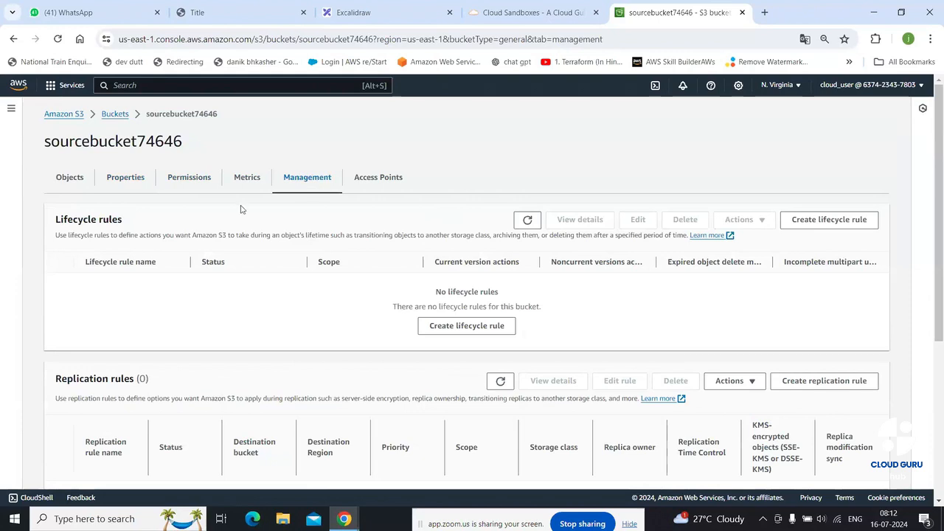
pyautogui.moveTo(59, 221); pyautogui.dragTo(127, 224)
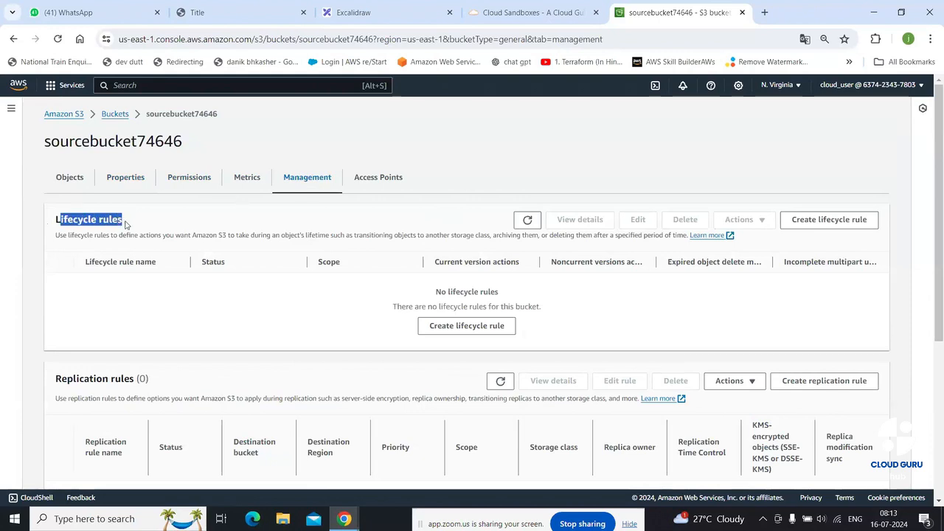
pyautogui.moveTo(61, 384); pyautogui.dragTo(140, 382)
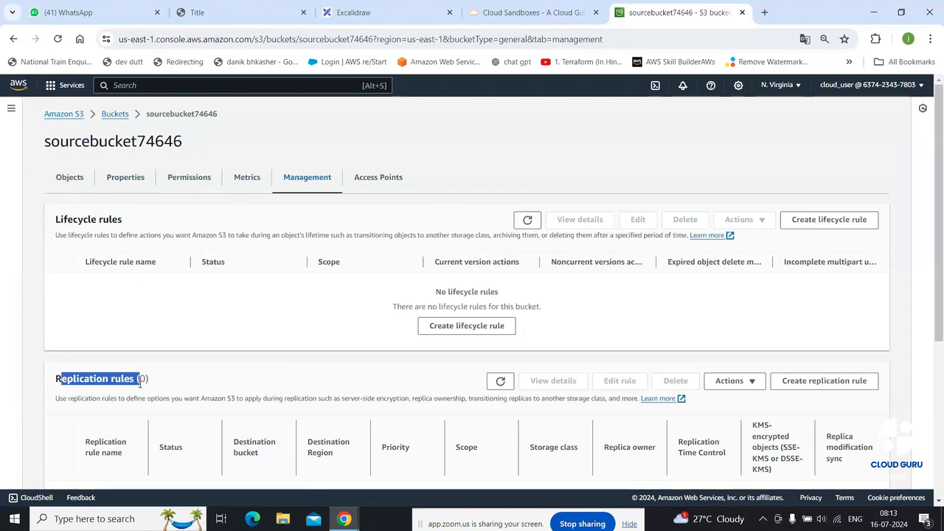
pyautogui.click(227, 367)
pyautogui.scroll(-2, 226, 368)
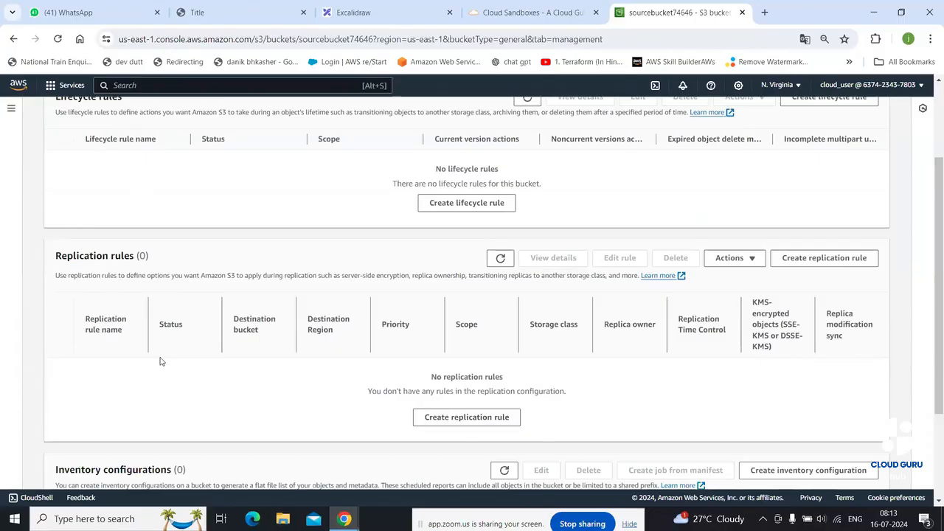
pyautogui.scroll(2, 87, 269)
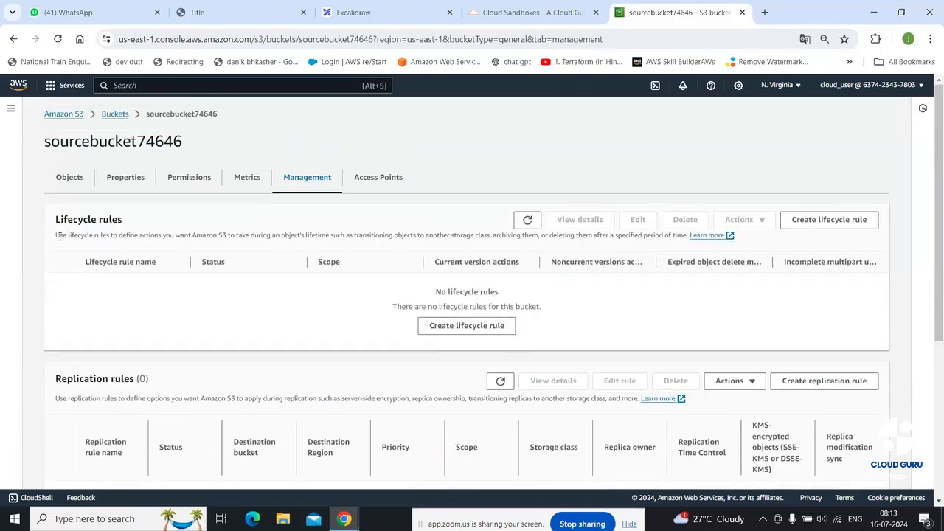
pyautogui.moveTo(50, 221); pyautogui.dragTo(131, 222)
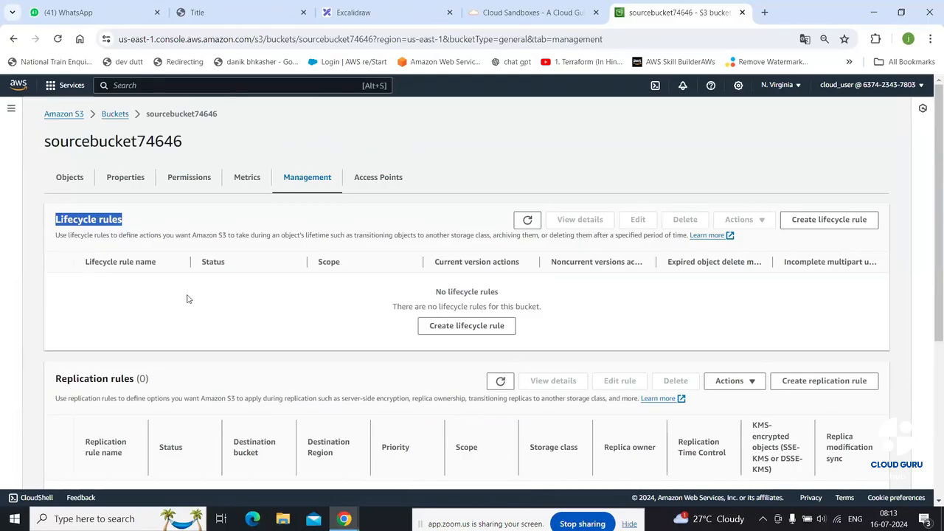
pyautogui.scroll(-3, 181, 298)
pyautogui.moveTo(53, 199); pyautogui.dragTo(143, 194)
pyautogui.scroll(-1, 285, 236)
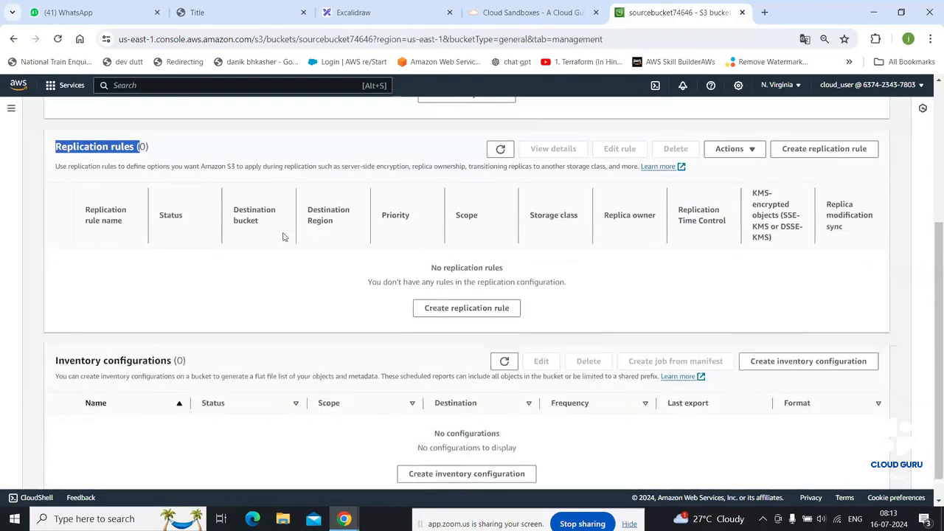
pyautogui.click(466, 294)
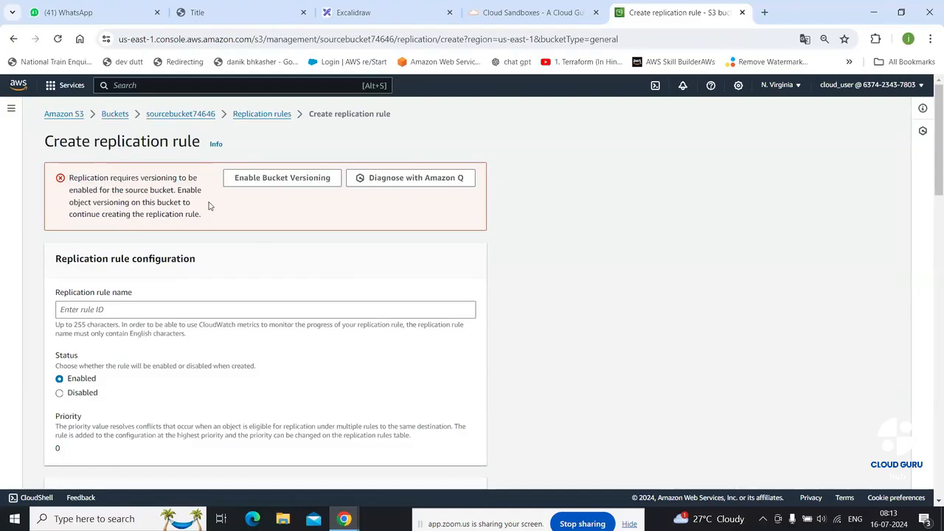
# Enable versioning on the source bucket and name the rule myreplicationrule
pyautogui.click(265, 183)
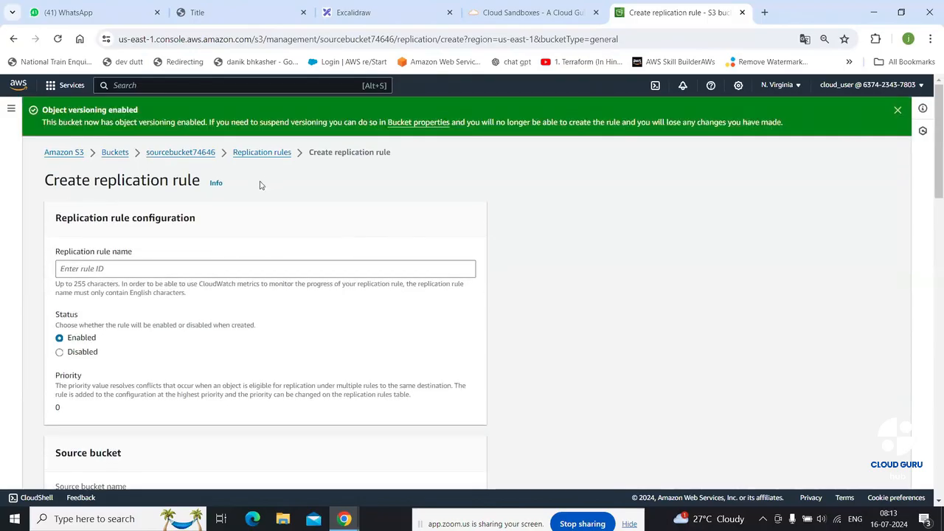
pyautogui.click(898, 110)
pyautogui.click(120, 231)
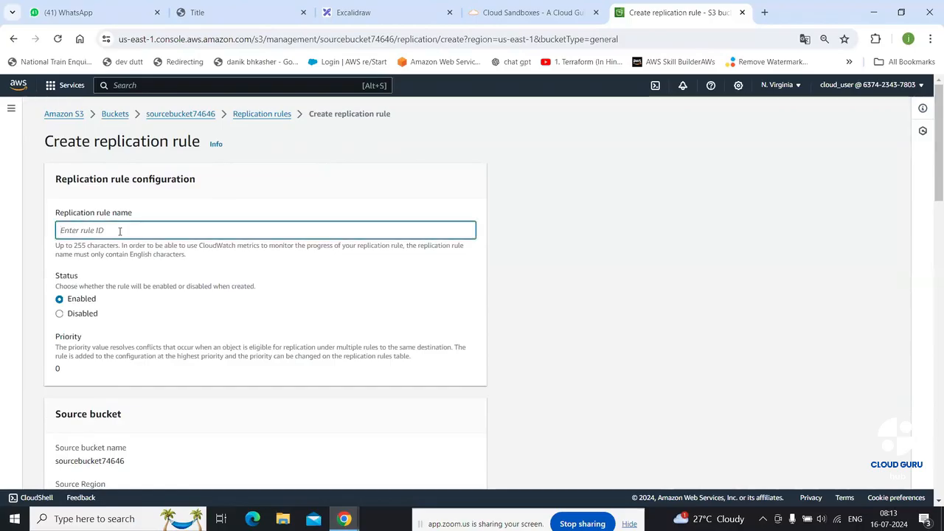
pyautogui.write('myreplication')
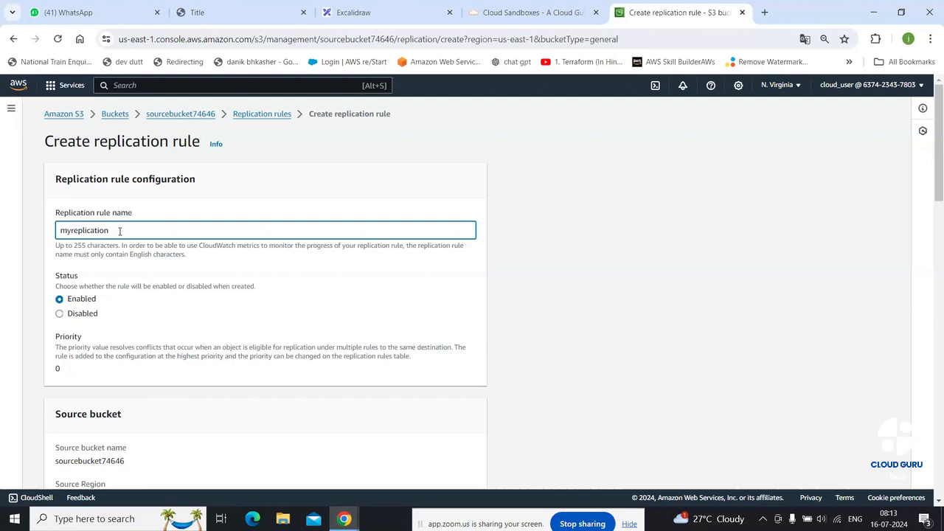
pyautogui.write('rule')
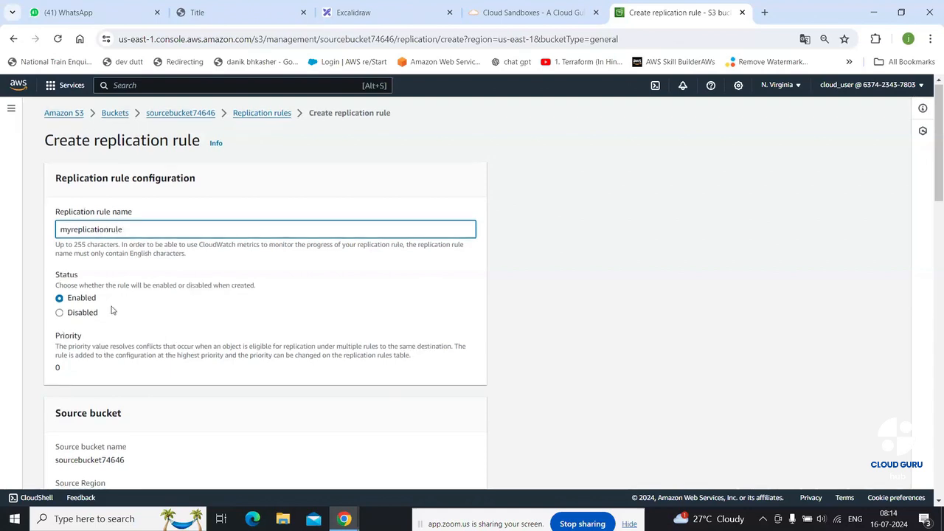
# Set the rule scope to apply to all objects in the bucket
pyautogui.scroll(-1, 112, 310)
pyautogui.scroll(-3, 128, 287)
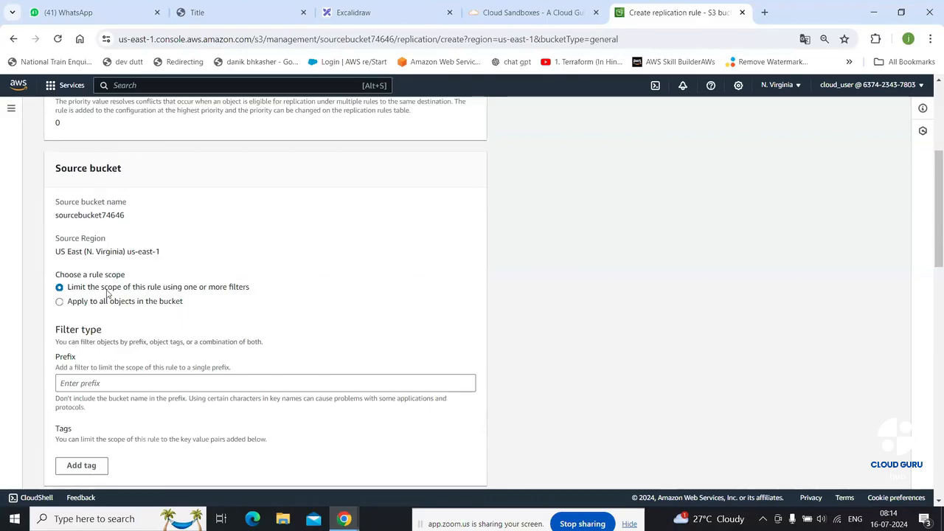
pyautogui.click(150, 302)
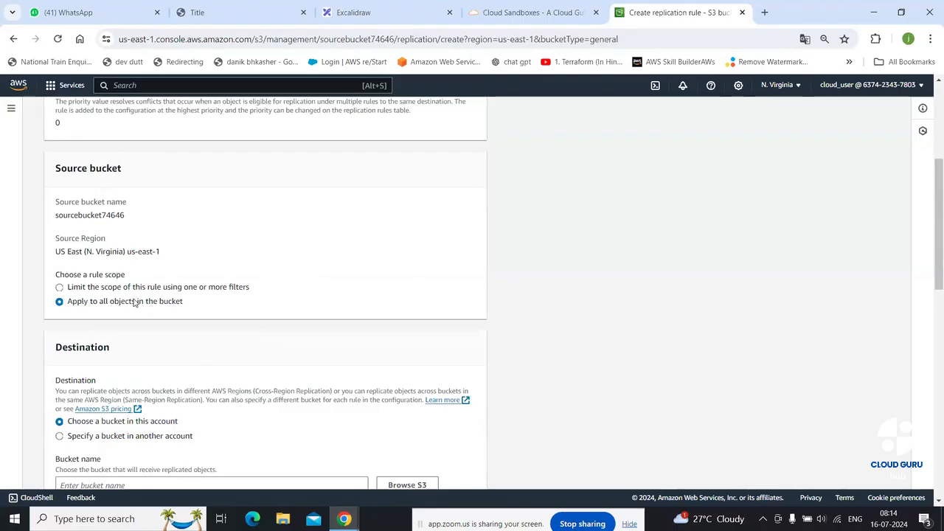
pyautogui.scroll(-2, 135, 303)
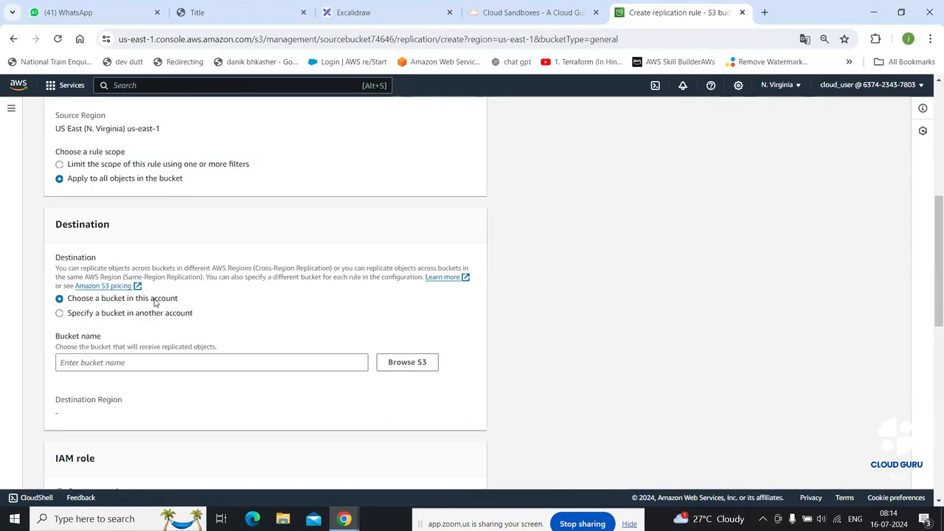
# Choose destinationbucket2345s (US West Oregon) as the replication destination bucket
pyautogui.click(403, 365)
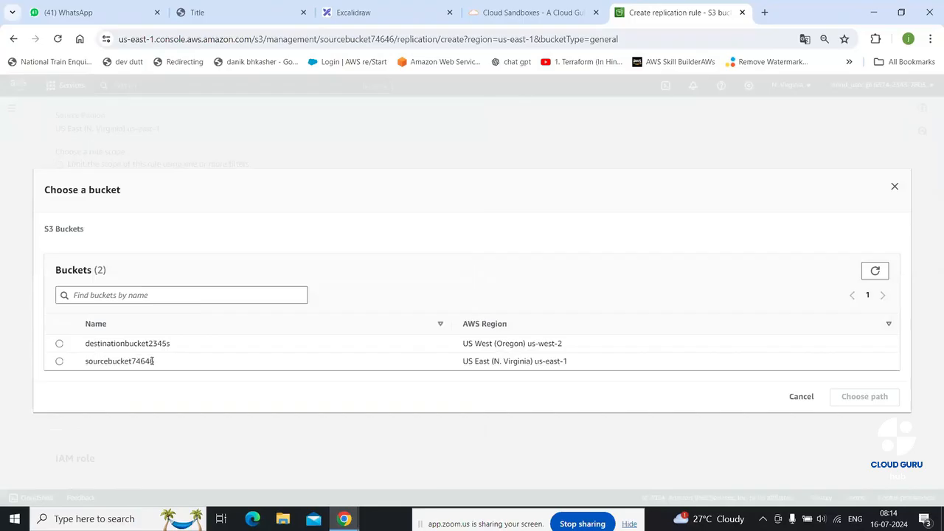
pyautogui.click(59, 345)
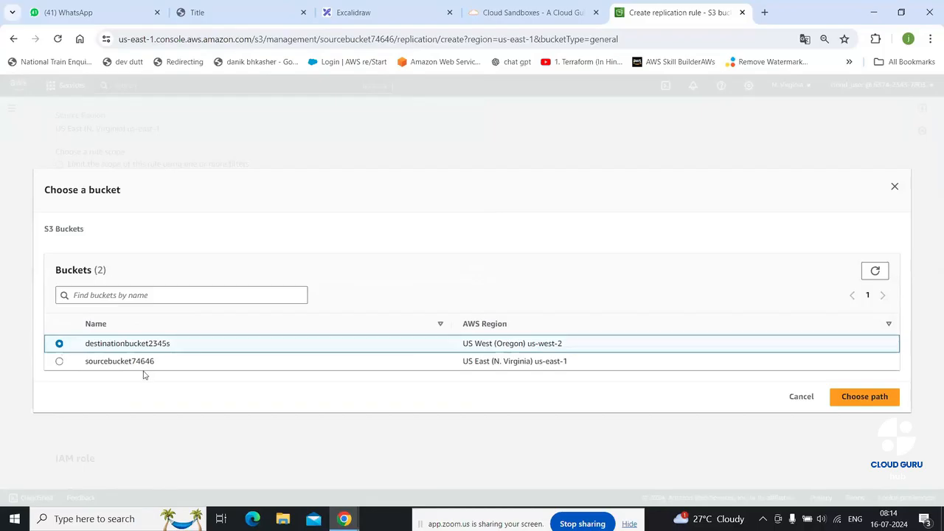
pyautogui.moveTo(91, 361); pyautogui.dragTo(114, 343)
pyautogui.click(866, 399)
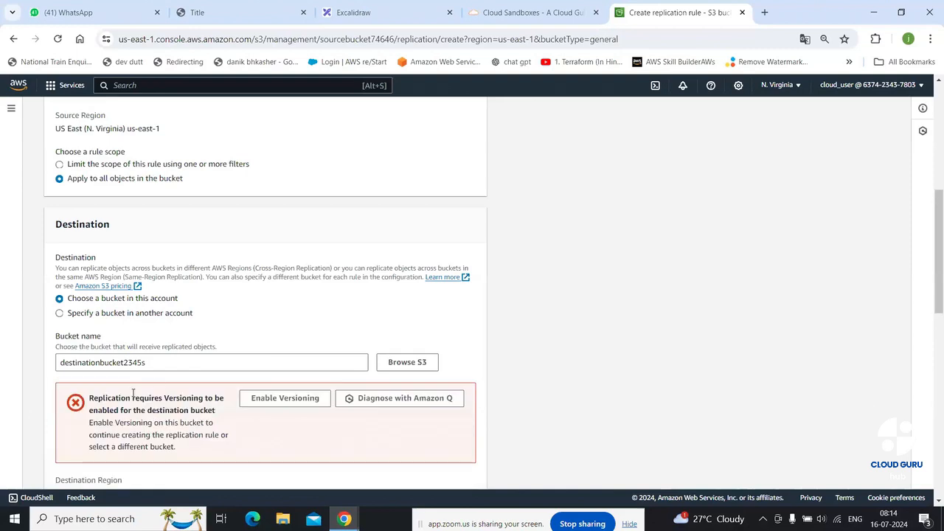
# Enable versioning on destinationbucket2345s
pyautogui.scroll(-2, 156, 384)
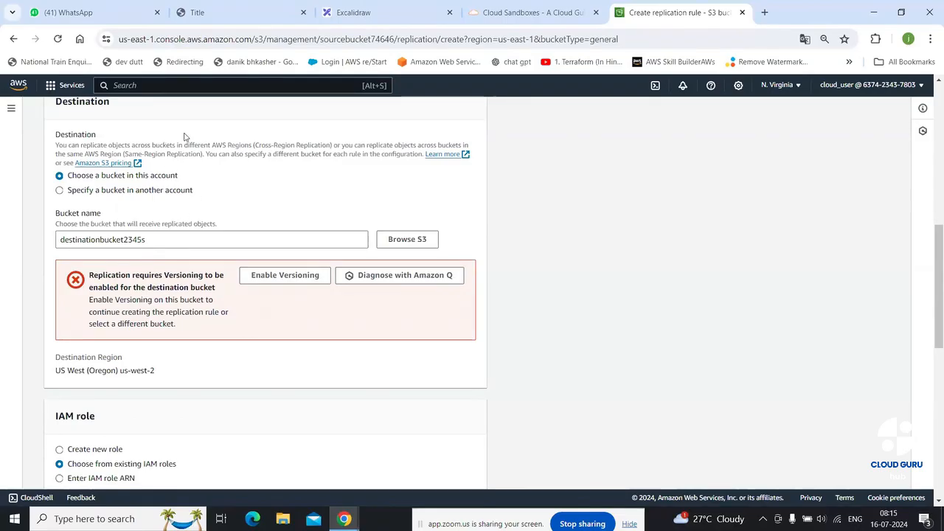
pyautogui.scroll(1, 213, 163)
pyautogui.scroll(-2, 213, 163)
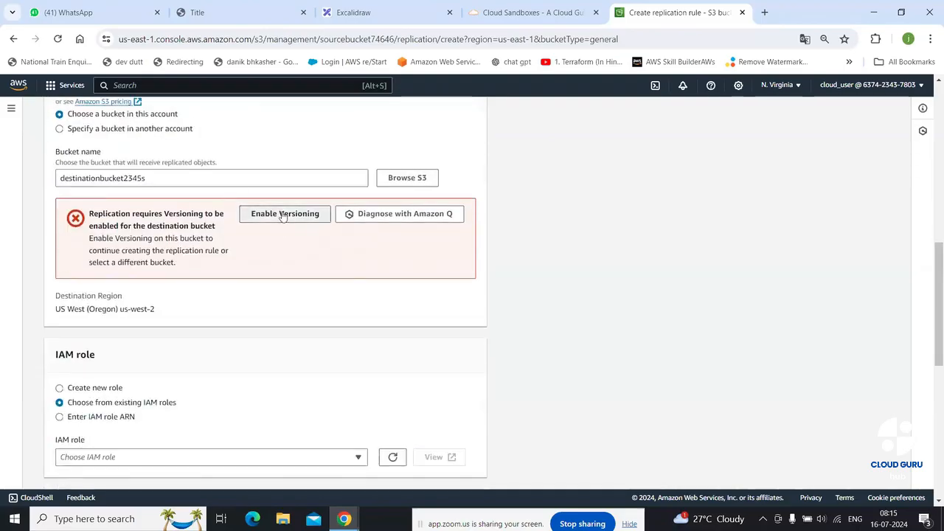
pyautogui.click(283, 214)
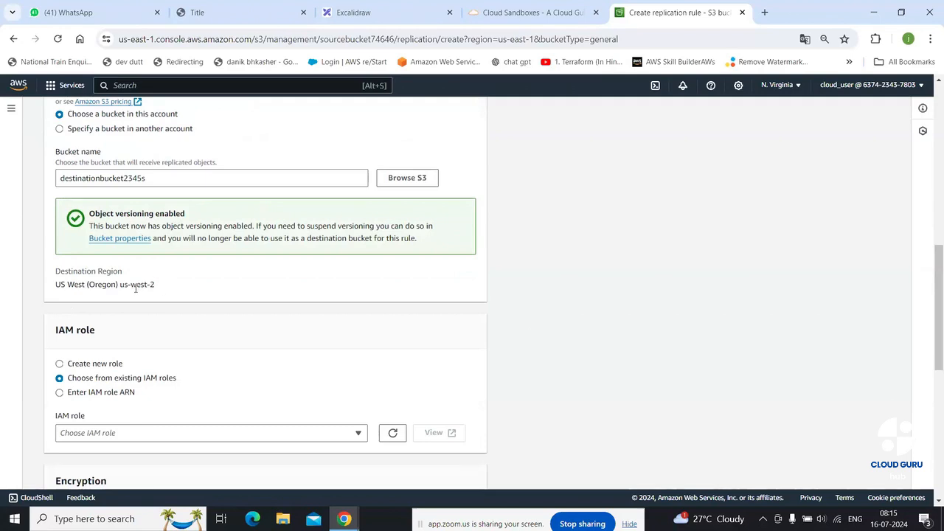
# Set the rule's IAM role to 'Create new role'
pyautogui.scroll(-2, 158, 292)
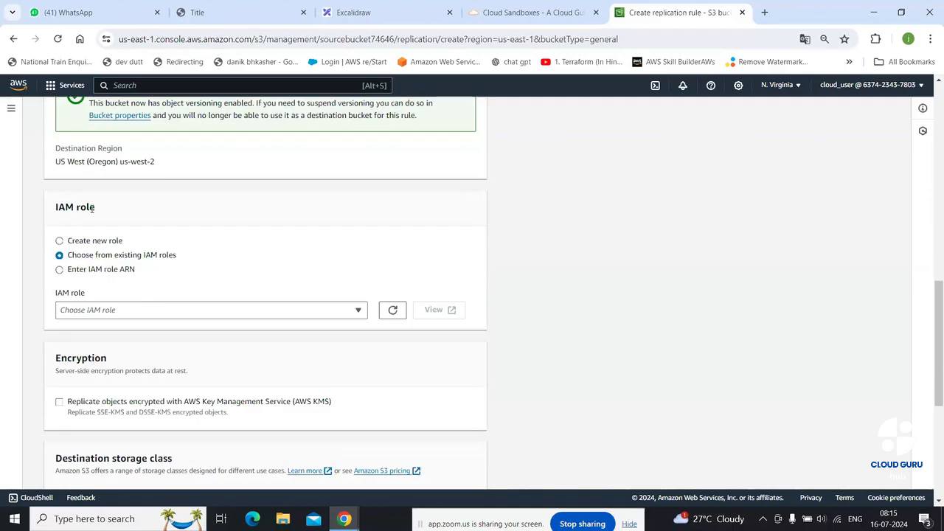
pyautogui.click(152, 309)
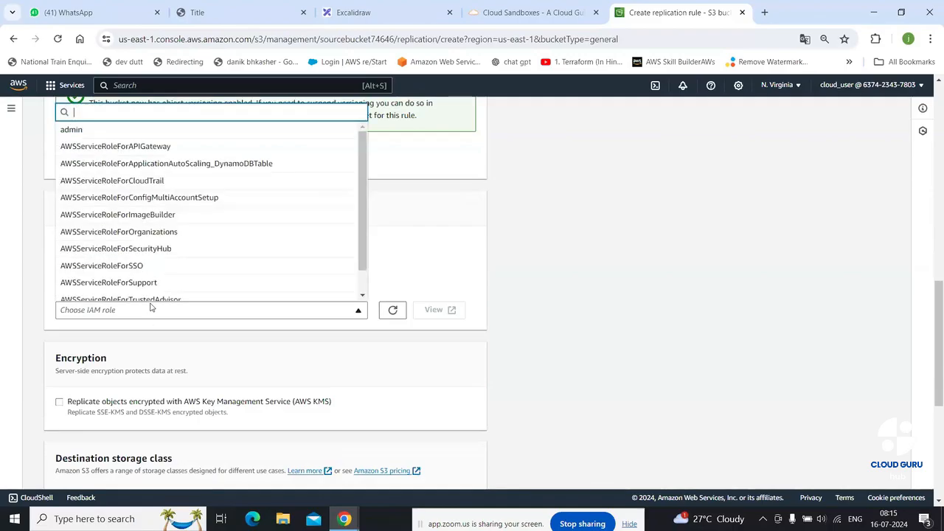
pyautogui.click(152, 311)
pyautogui.click(99, 246)
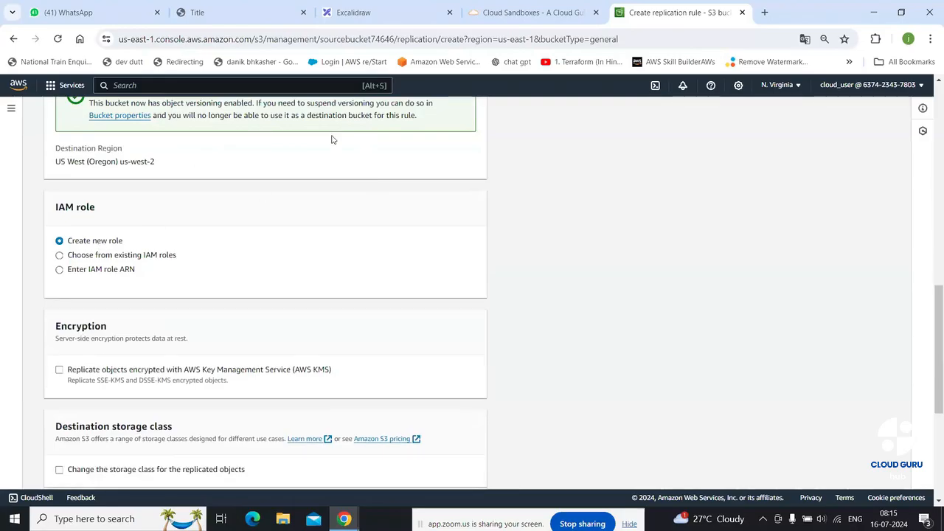
# Turn on replica modification sync and save the replication rule
pyautogui.scroll(-3, 310, 171)
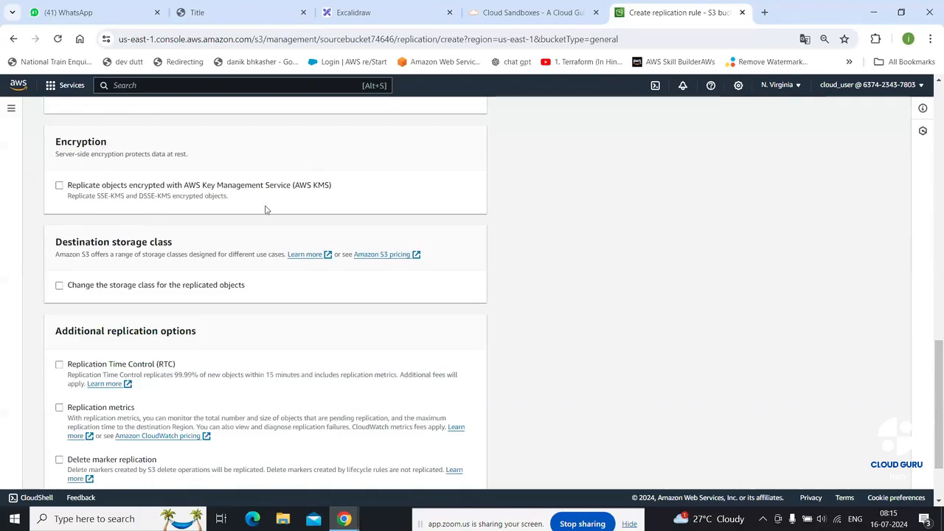
pyautogui.scroll(-3, 266, 210)
pyautogui.click(92, 415)
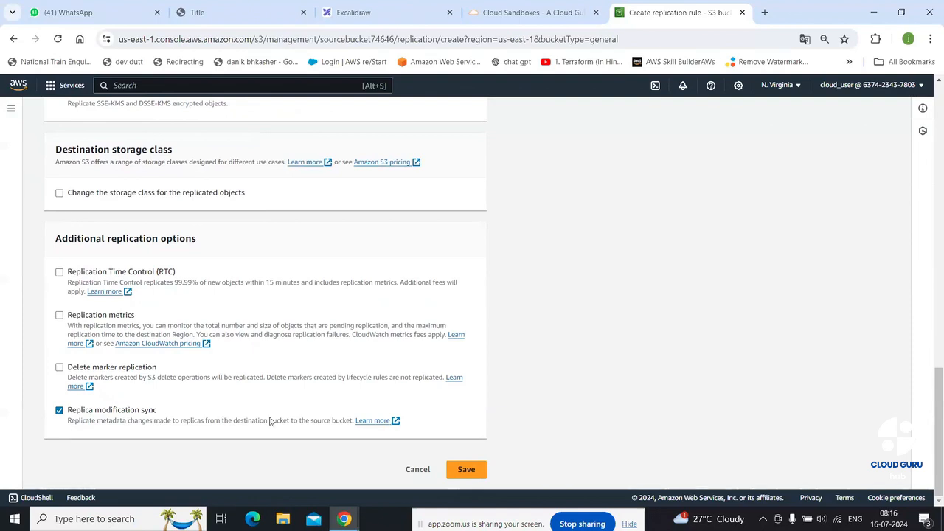
pyautogui.click(475, 470)
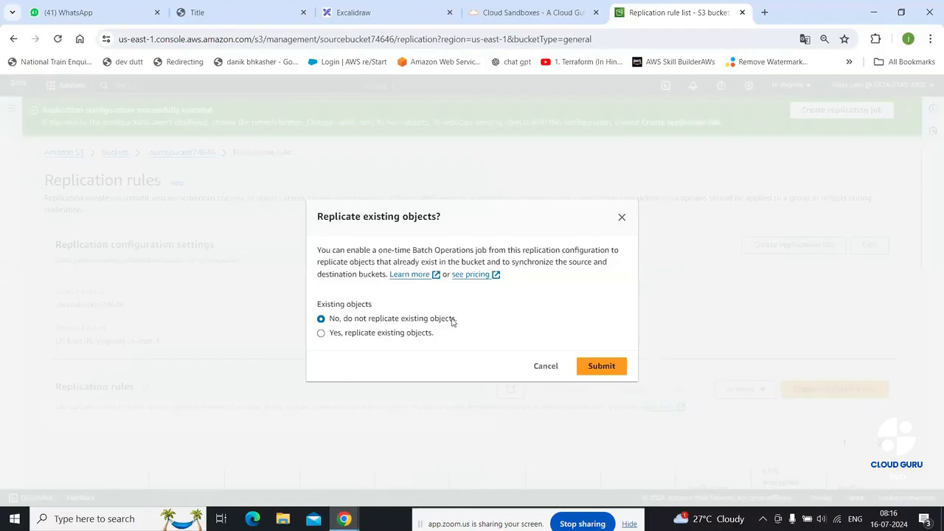
# Answer 'Yes, replicate existing objects' and submit
pyautogui.click(368, 334)
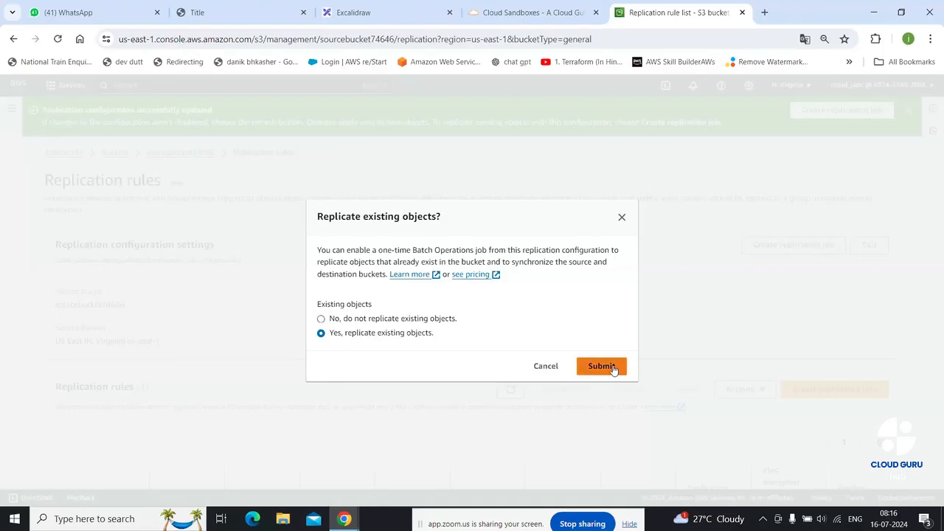
pyautogui.click(602, 367)
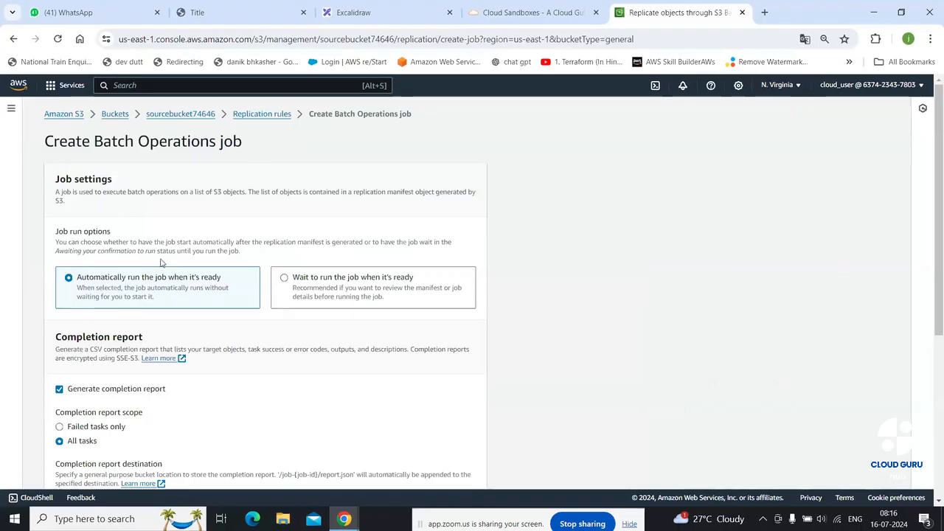
# Set sourcebucket74646 as the completion report destination for the Batch Operations job
pyautogui.scroll(-1, 174, 254)
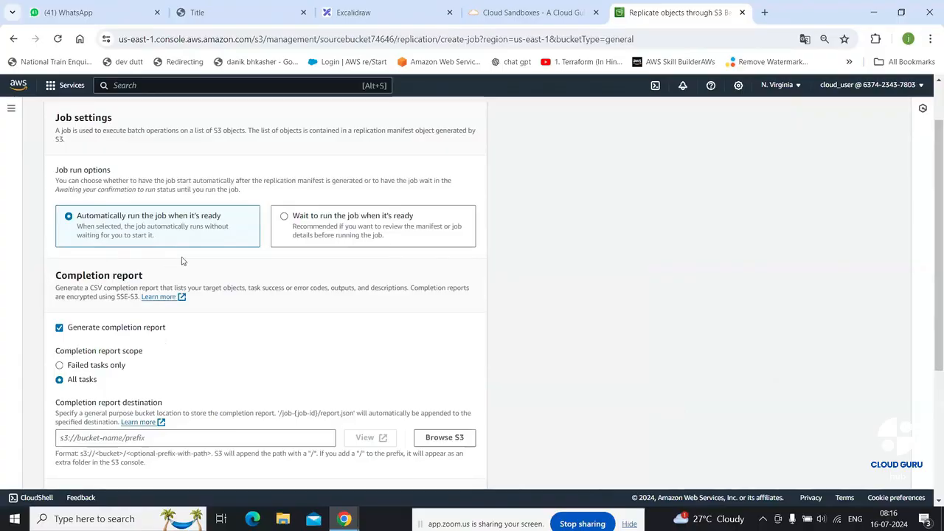
pyautogui.scroll(-2, 149, 251)
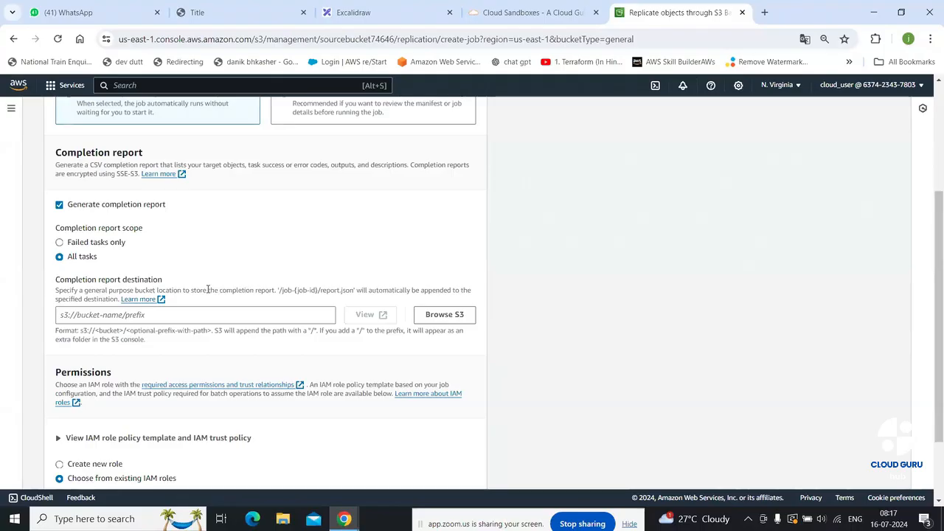
pyautogui.click(444, 315)
pyautogui.click(60, 363)
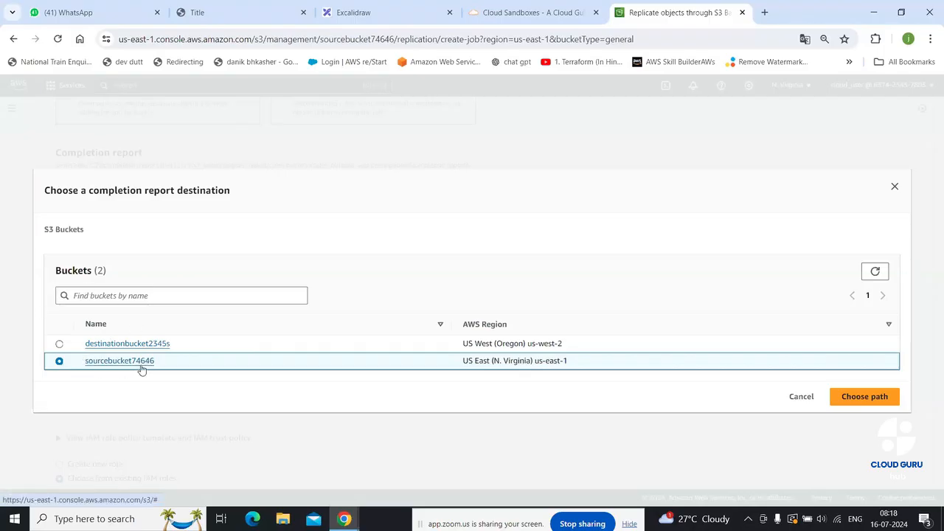
pyautogui.click(852, 399)
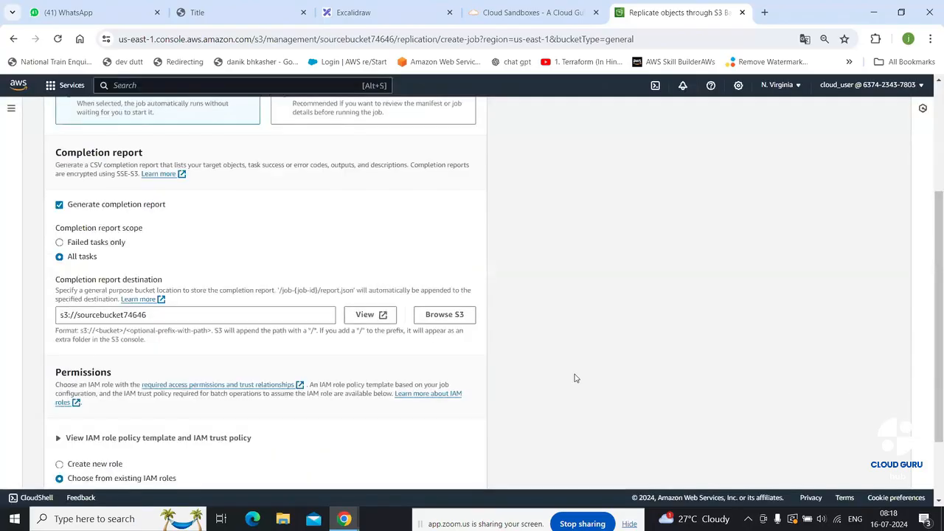
# Have a new IAM role created for the job and save it
pyautogui.scroll(-2, 561, 380)
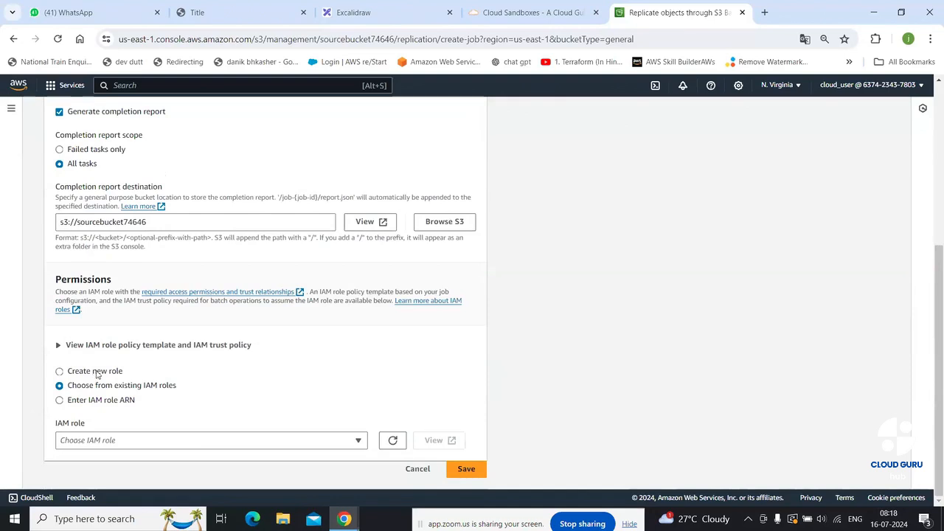
pyautogui.click(97, 375)
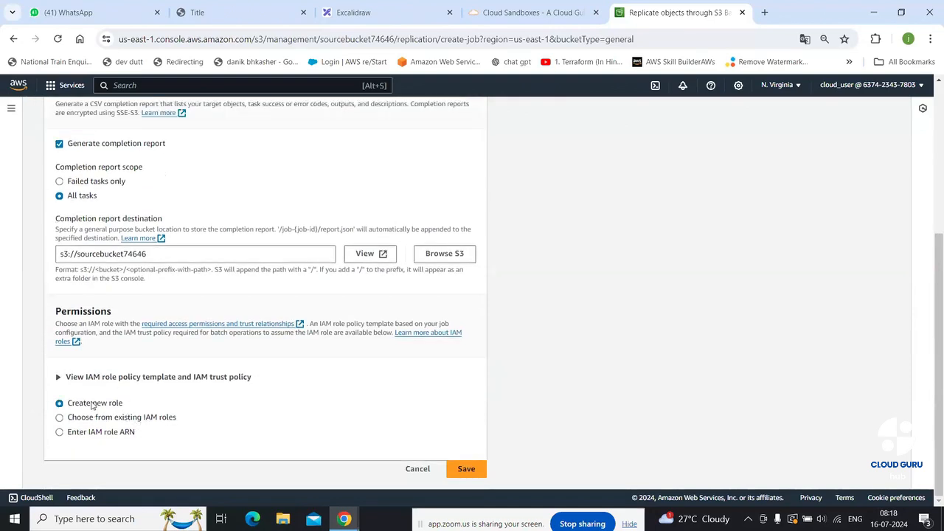
pyautogui.click(480, 470)
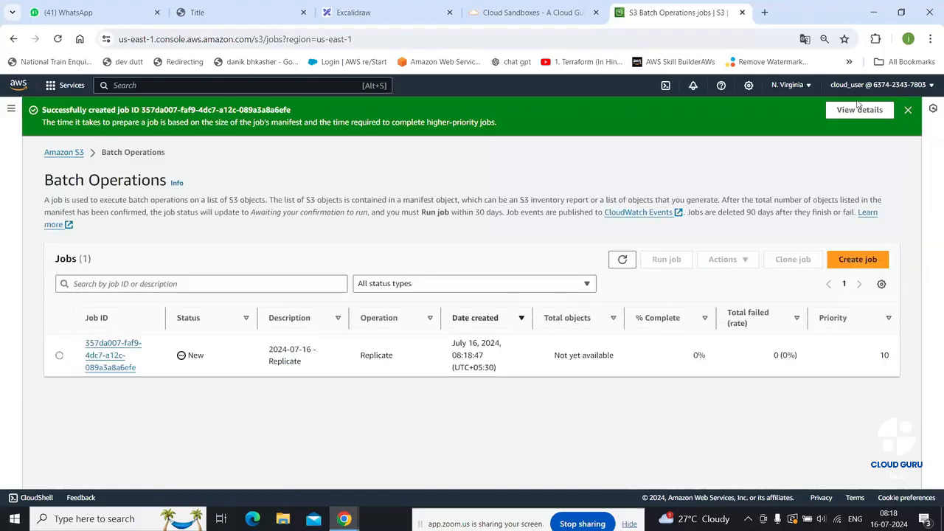
# Dismiss the job-created banner and refresh the jobs list until the Replicate job shows Active
pyautogui.click(908, 111)
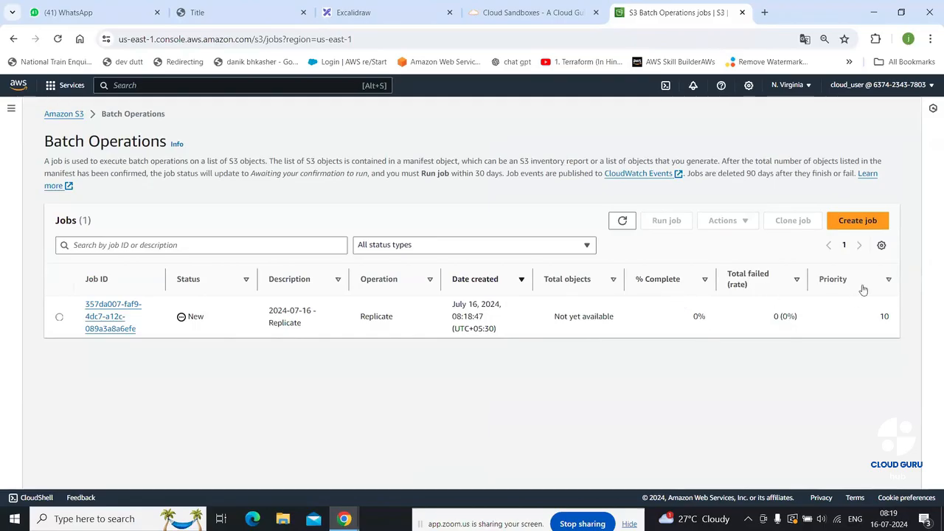
pyautogui.click(622, 221)
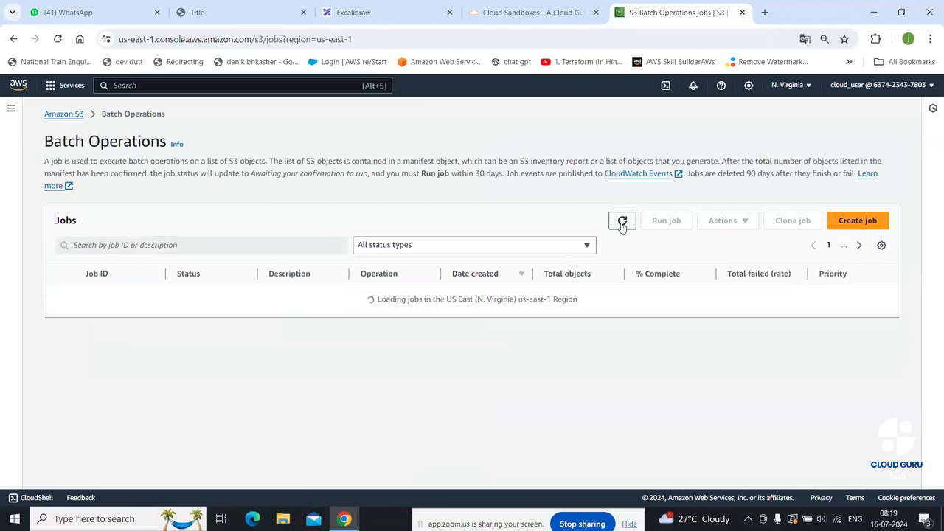
pyautogui.click(623, 222)
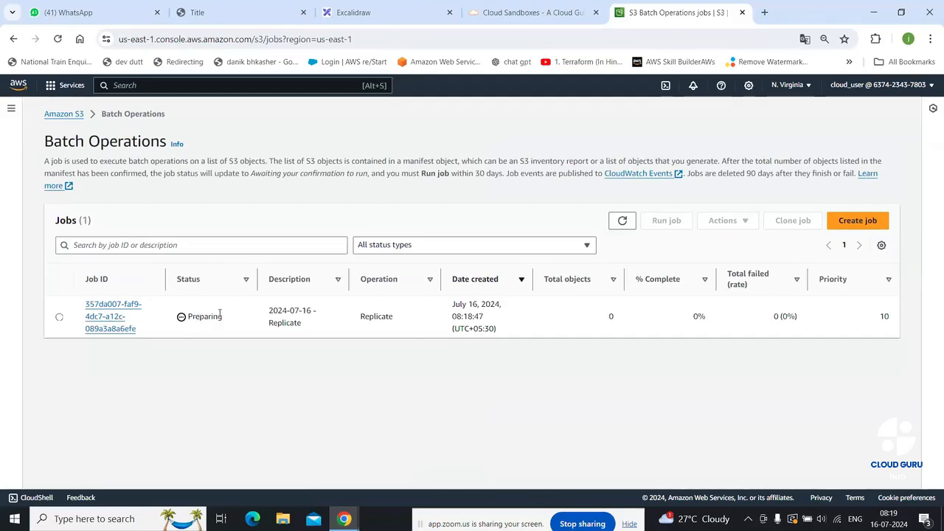
pyautogui.click(622, 222)
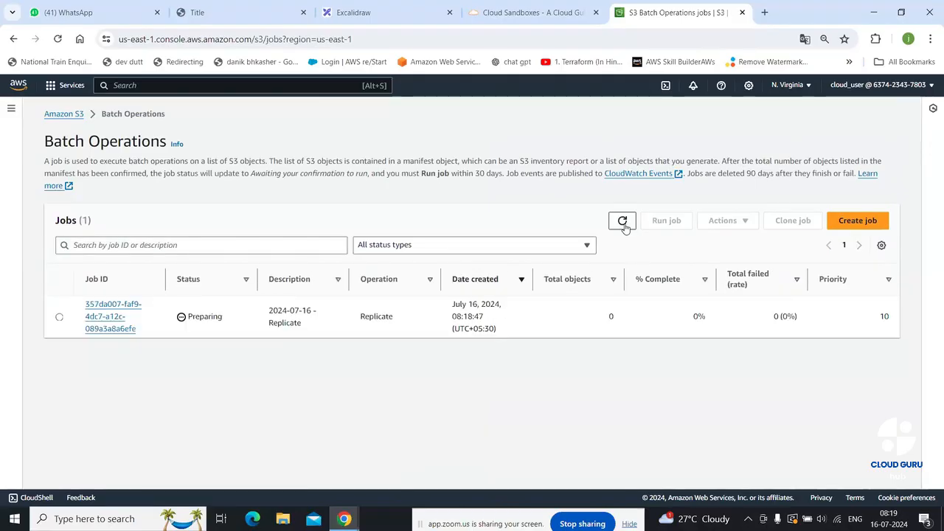
pyautogui.click(623, 222)
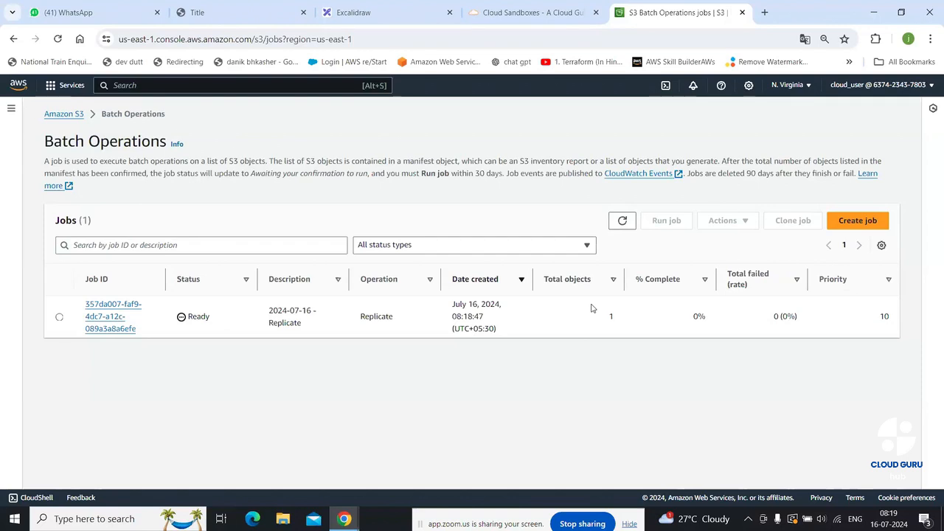
pyautogui.click(623, 221)
pyautogui.click(623, 221)
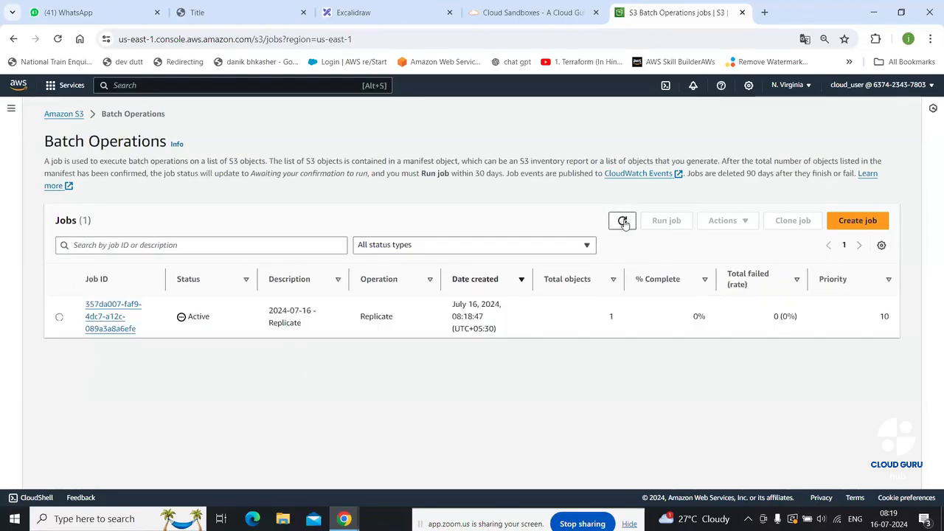
pyautogui.click(623, 222)
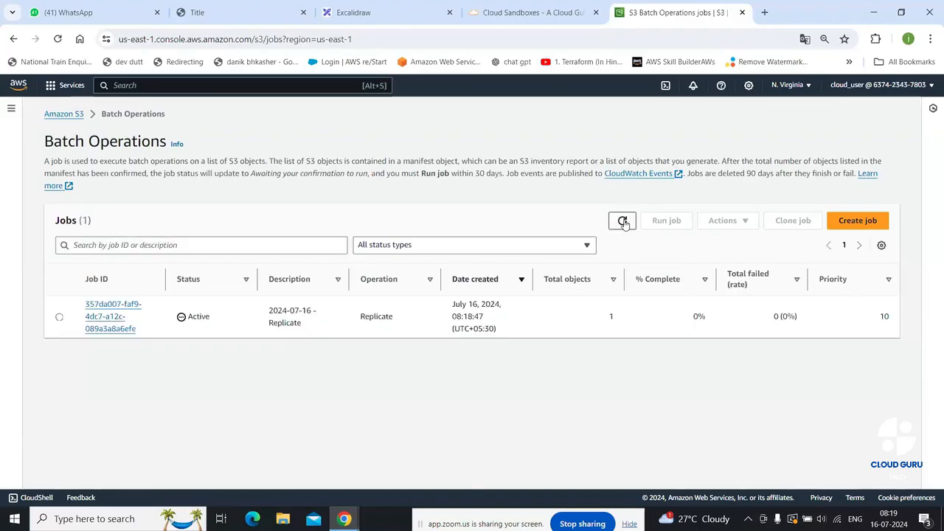
pyautogui.click(622, 221)
pyautogui.click(623, 222)
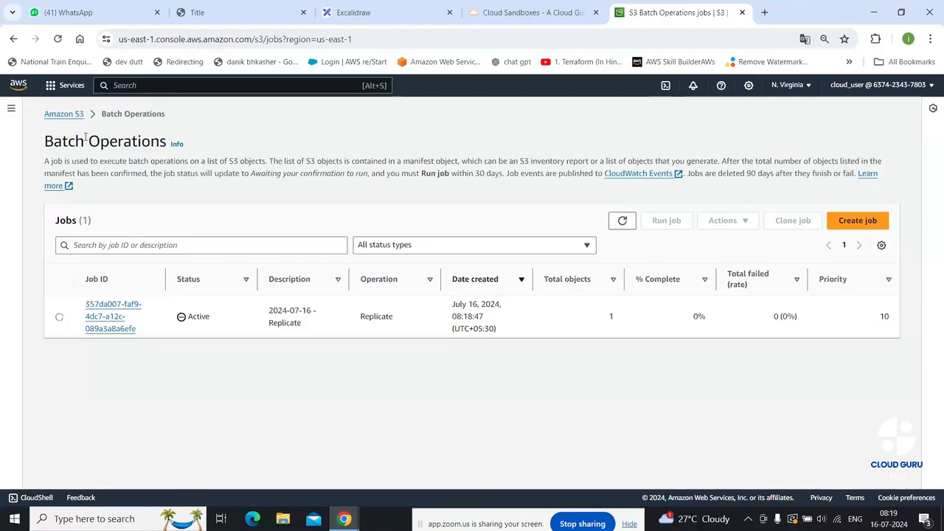
# View manifest.json in sourcebucket74646's job-357da007 folder, then go back to the buckets list
pyautogui.click(75, 116)
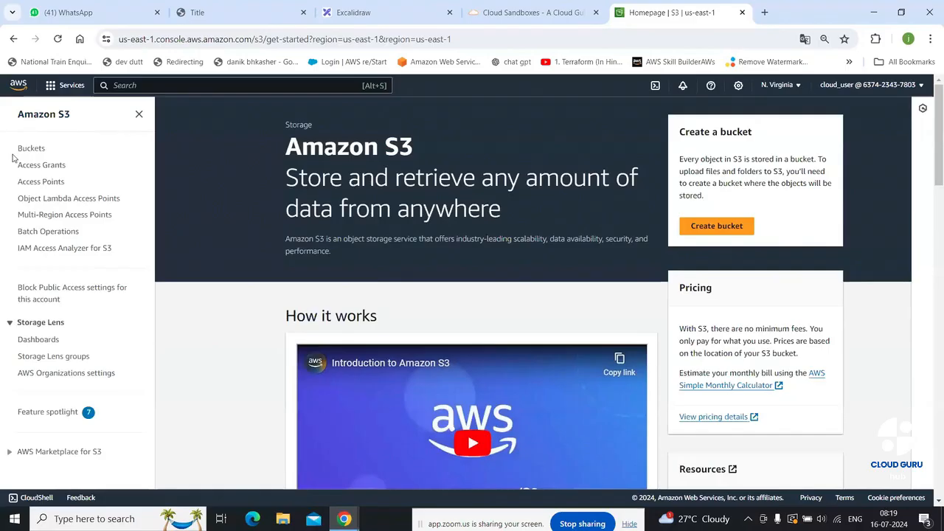
pyautogui.click(32, 148)
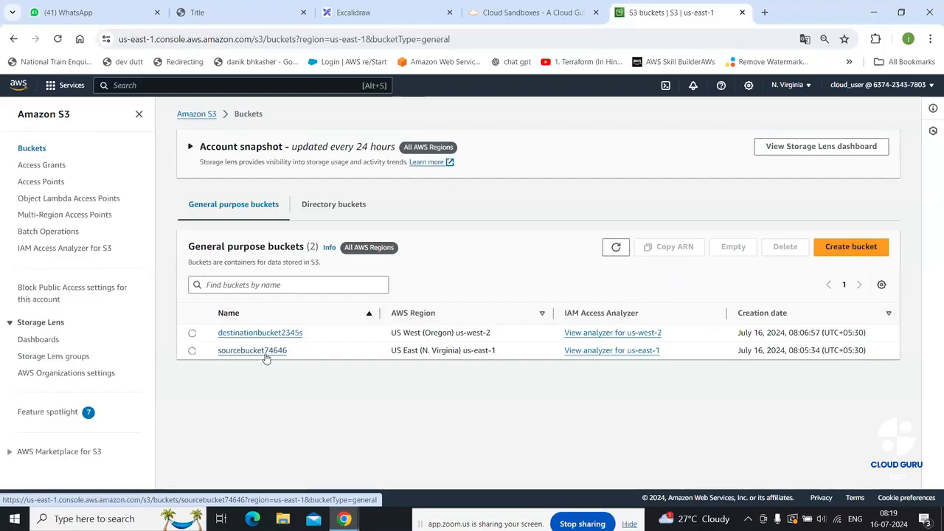
pyautogui.click(264, 353)
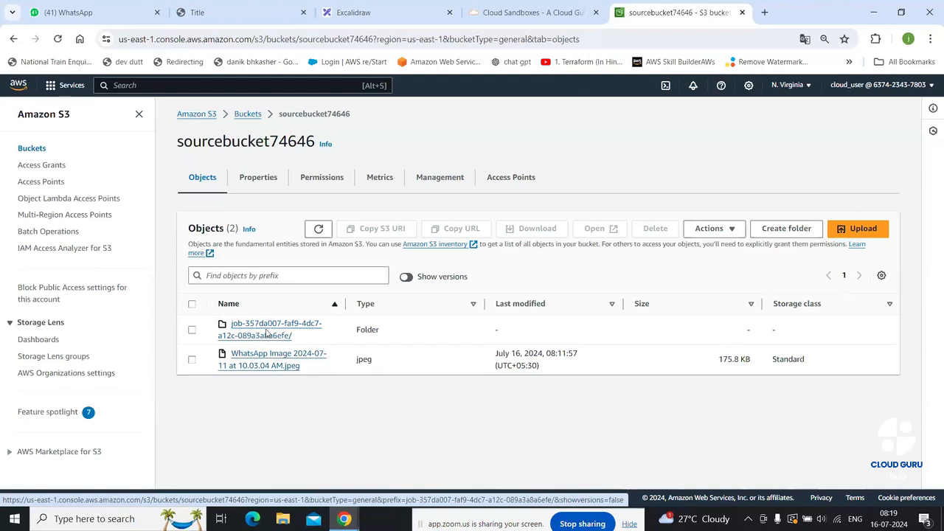
pyautogui.click(290, 334)
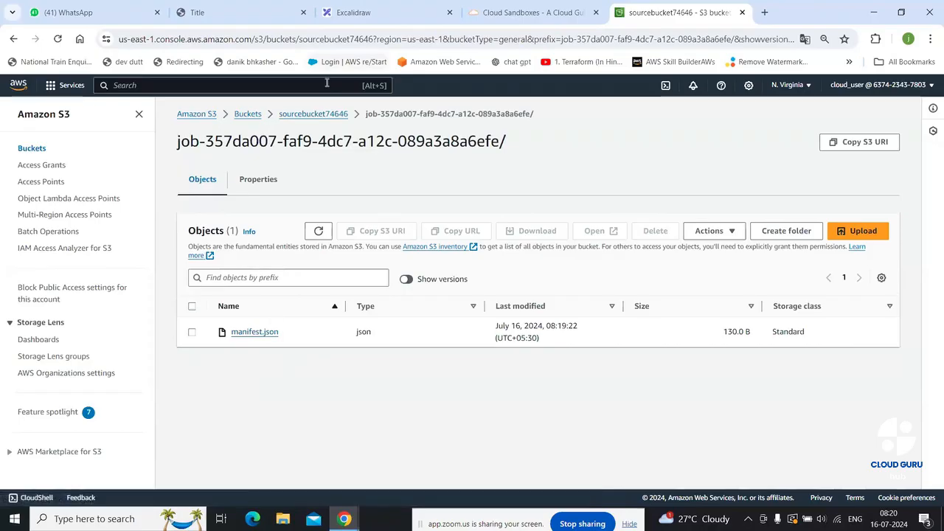
pyautogui.click(315, 115)
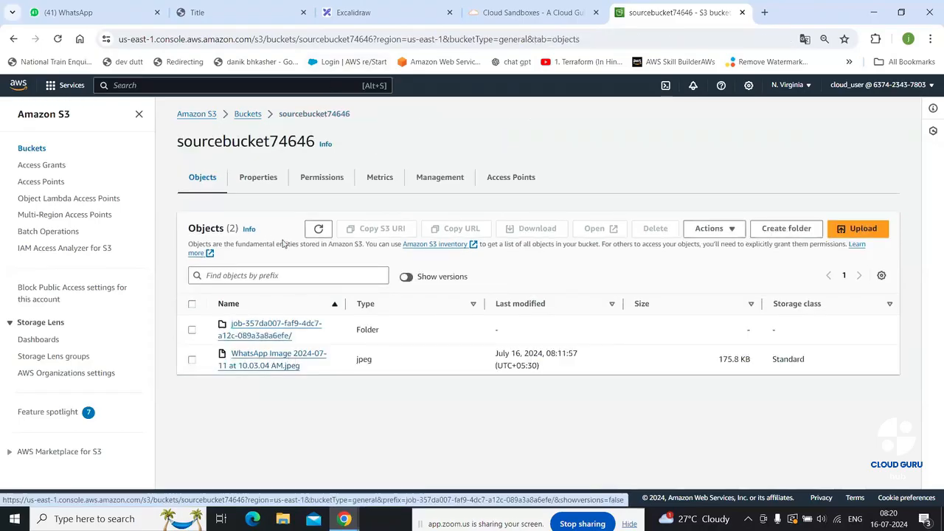
pyautogui.click(249, 114)
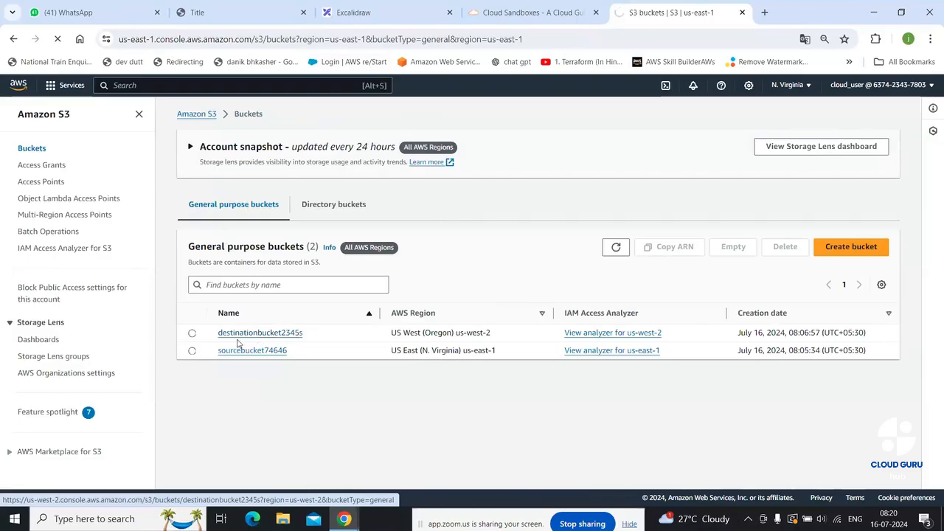
pyautogui.click(238, 340)
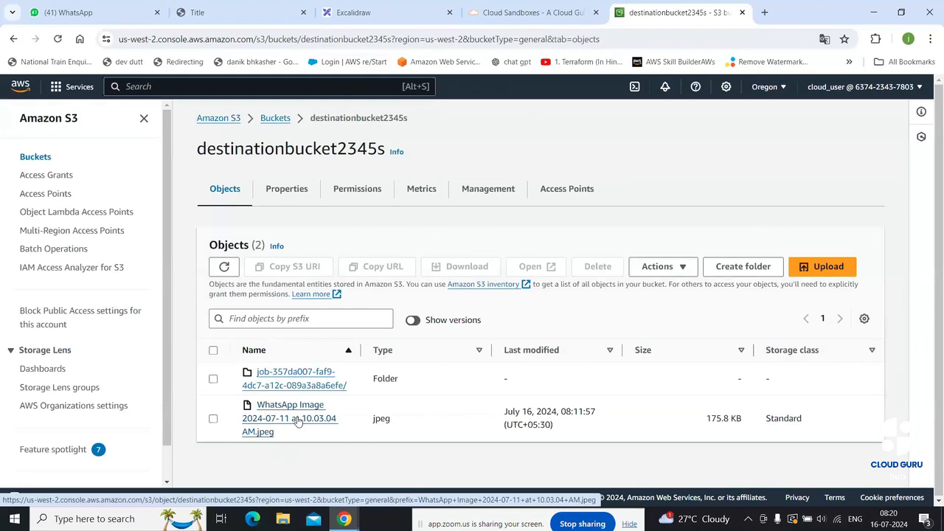
pyautogui.click(298, 419)
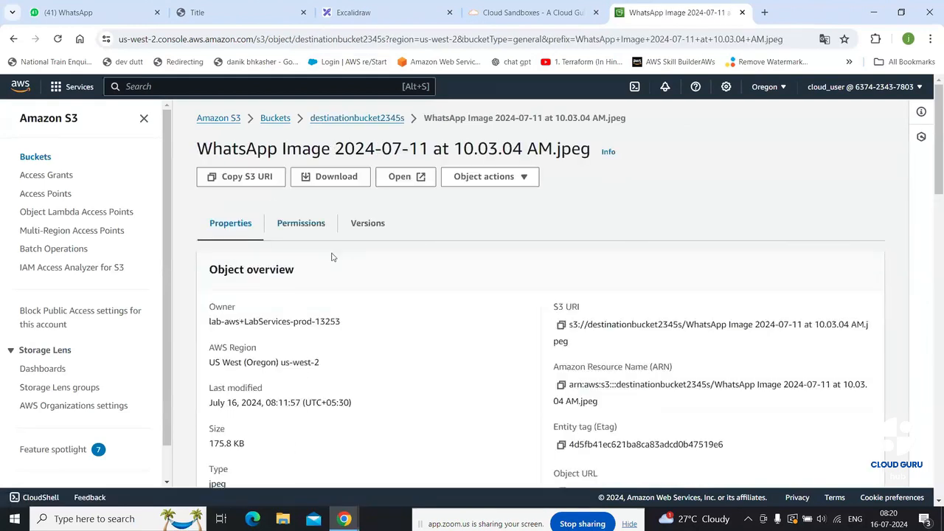
pyautogui.scroll(-1, 337, 270)
pyautogui.click(609, 433)
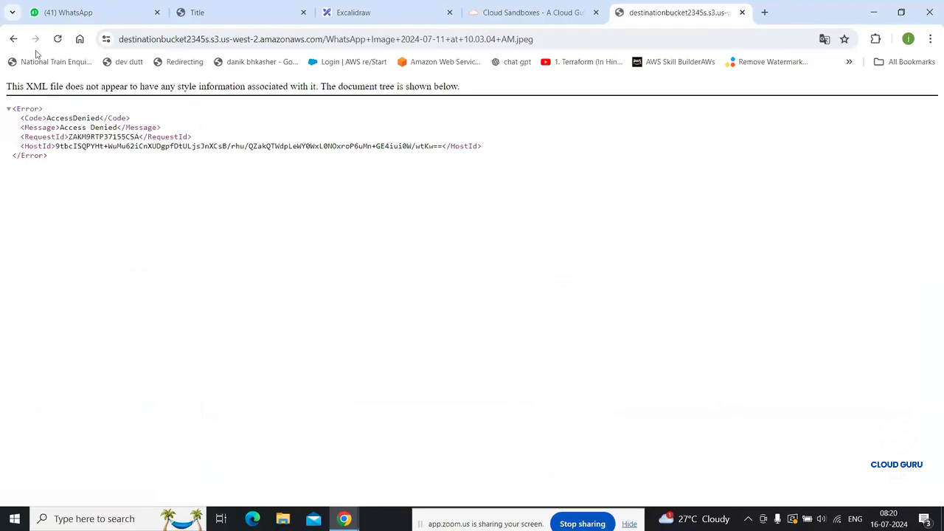
pyautogui.click(14, 39)
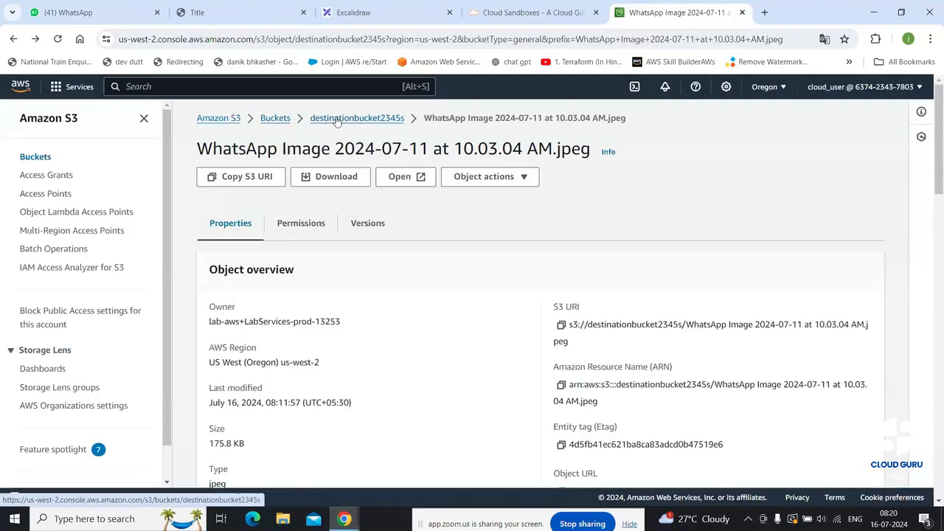
pyautogui.click(336, 119)
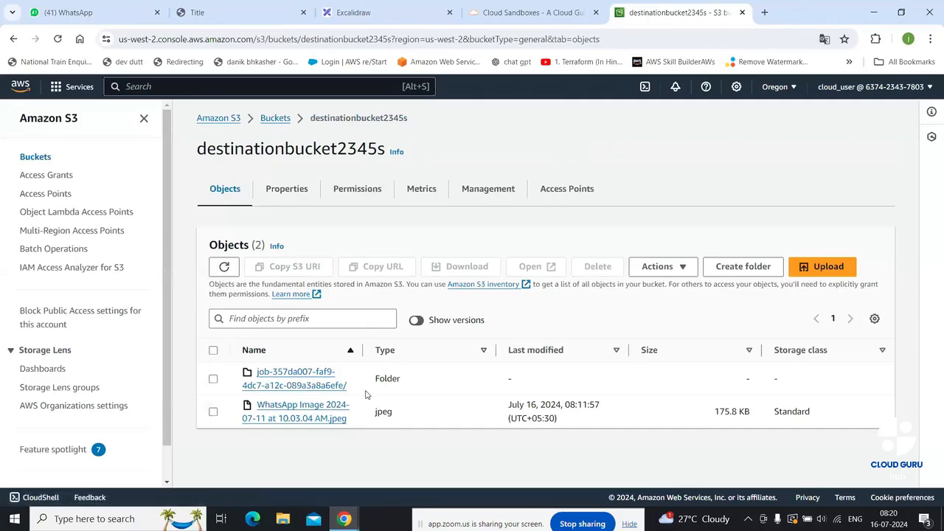
pyautogui.click(278, 120)
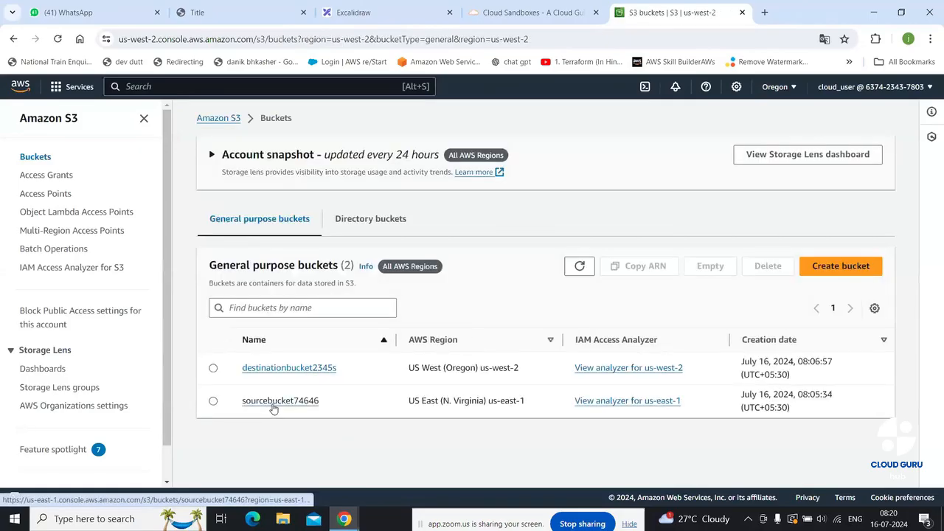
# Upload test.jpg from Downloads into sourcebucket74646 and return to its object list
pyautogui.click(275, 405)
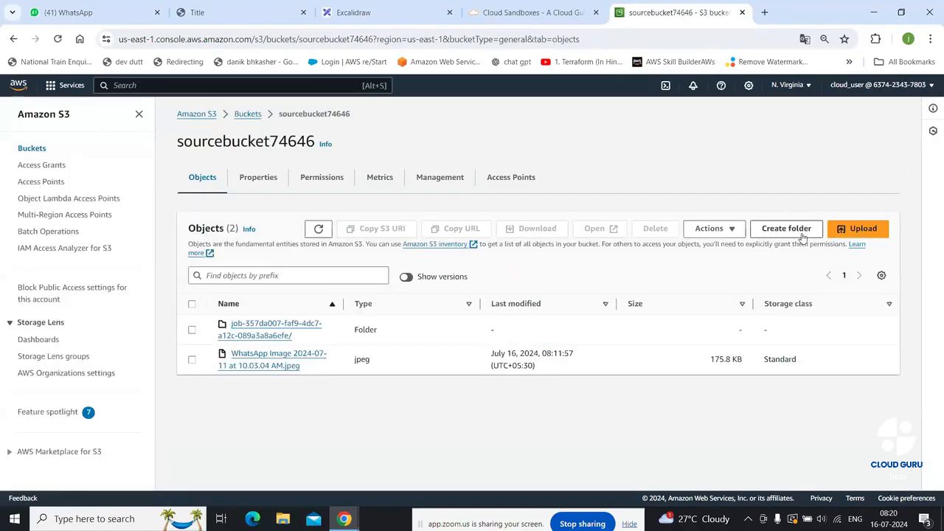
pyautogui.click(841, 229)
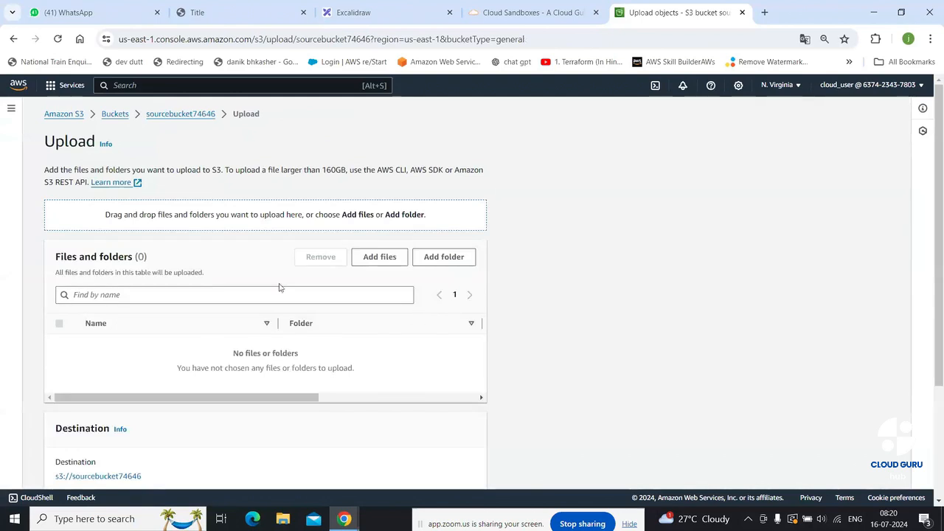
pyautogui.click(386, 257)
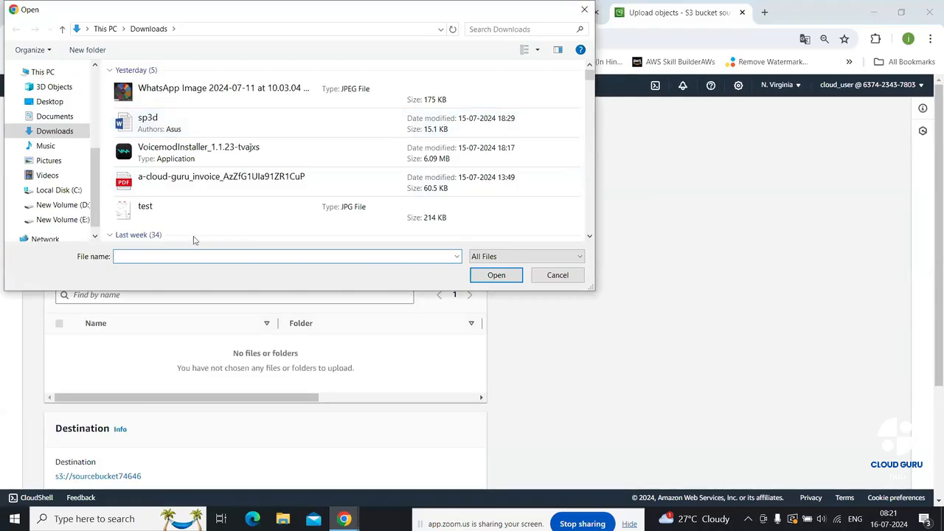
pyautogui.click(204, 218)
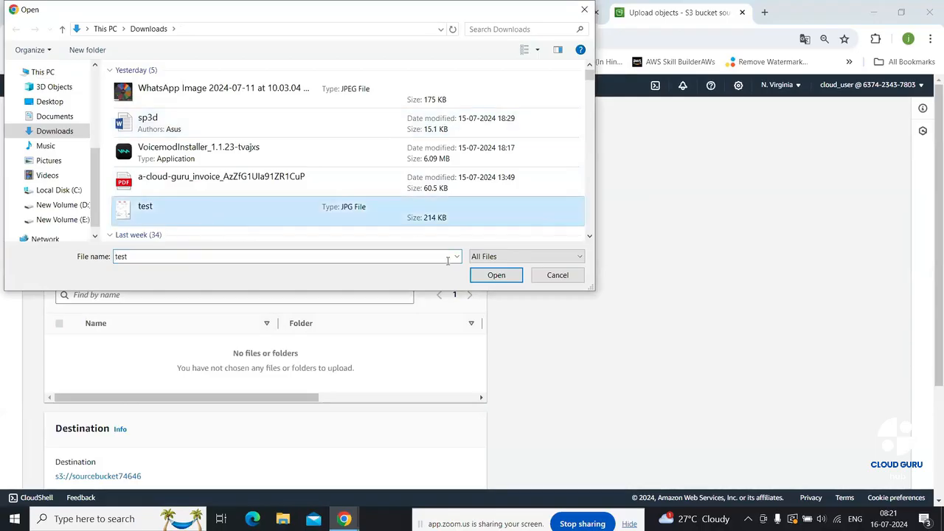
pyautogui.click(496, 275)
pyautogui.scroll(-3, 494, 284)
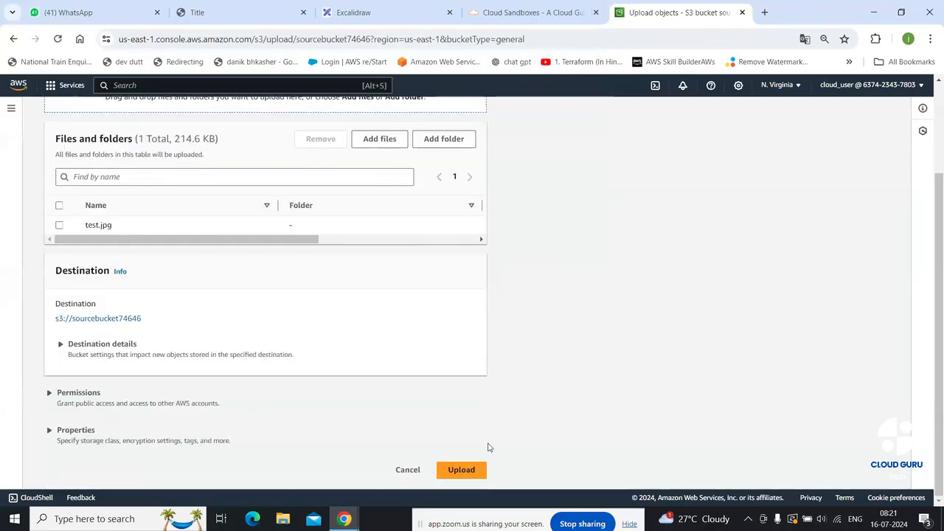
pyautogui.click(476, 476)
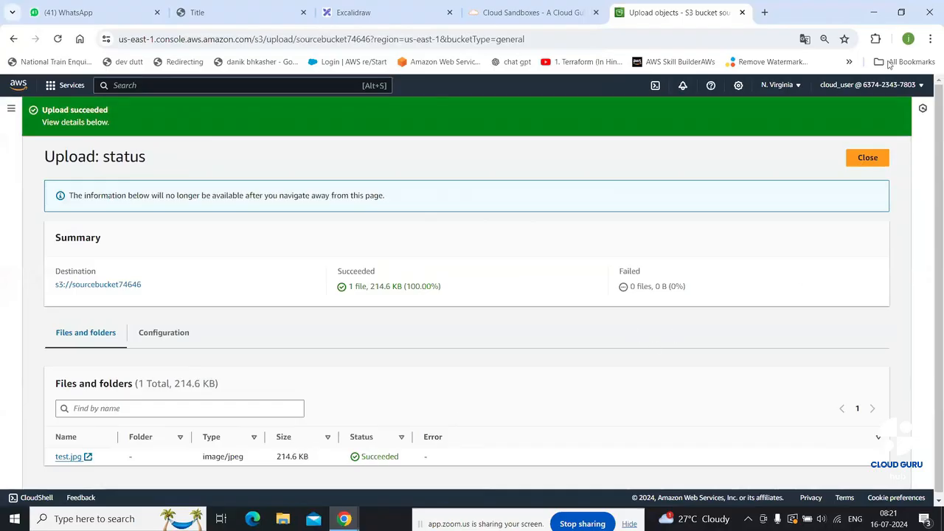
pyautogui.click(866, 162)
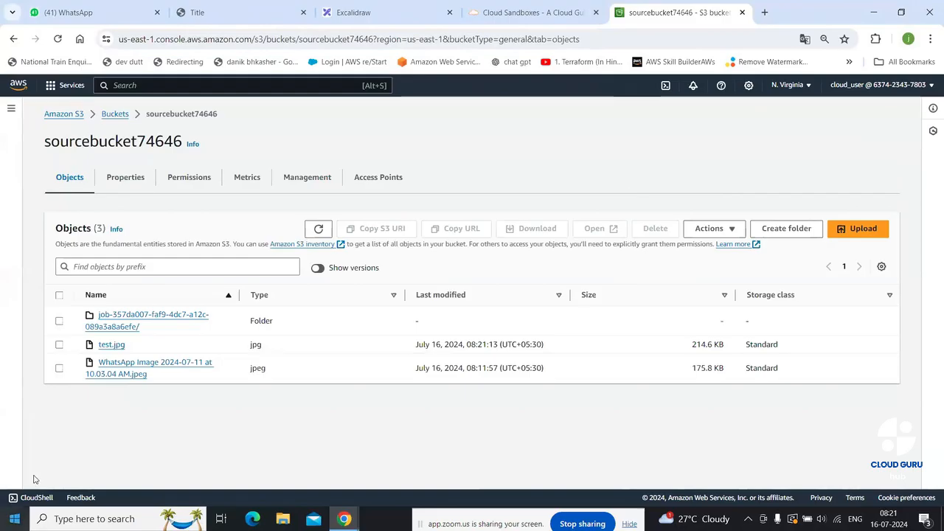
# Check the WhatsApp image's Permissions and Properties, then go back to the buckets list
pyautogui.click(136, 367)
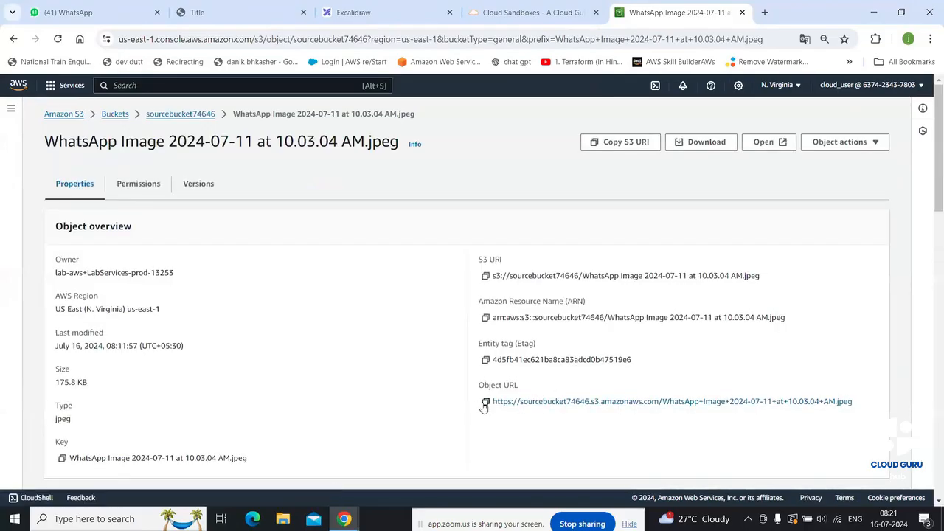
pyautogui.click(133, 183)
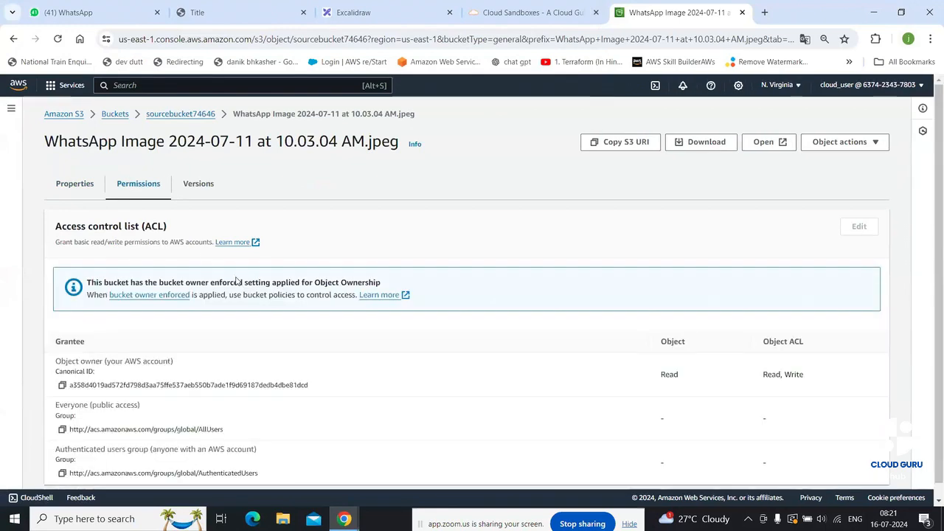
pyautogui.click(72, 185)
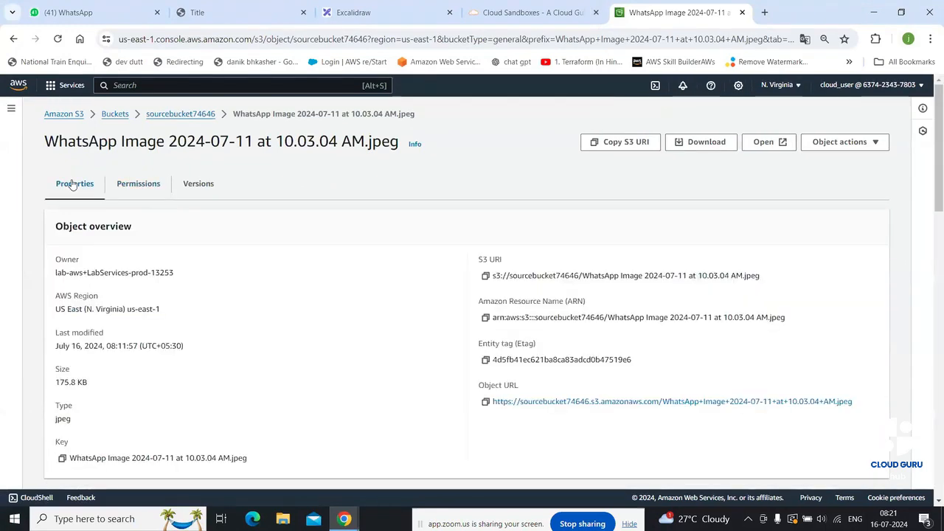
pyautogui.click(122, 117)
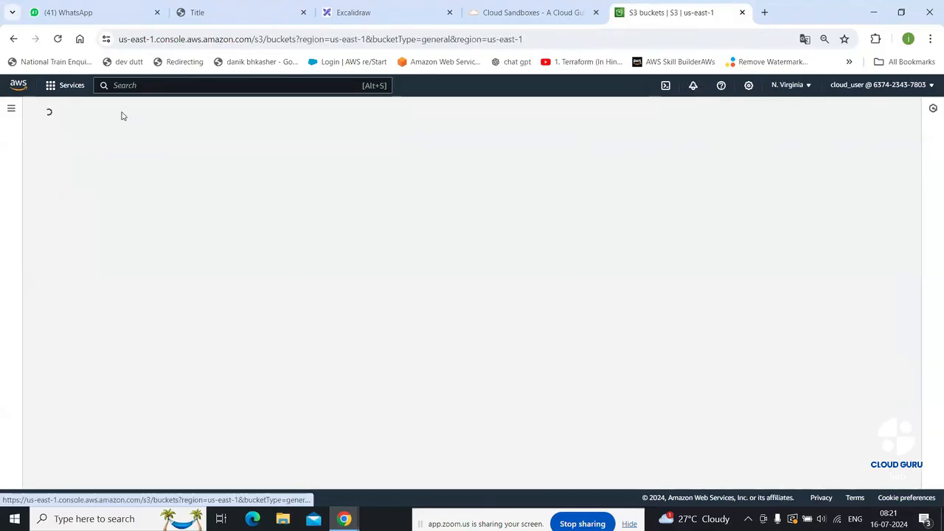
# Inspect the job-357da007 results/ folder in destinationbucket2345s, then open sourcebucket74646
pyautogui.click(159, 334)
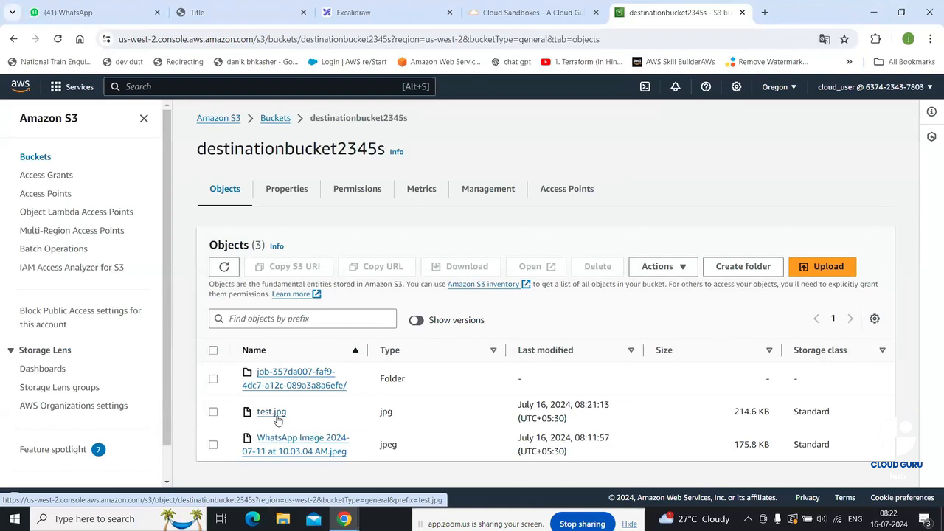
pyautogui.click(299, 379)
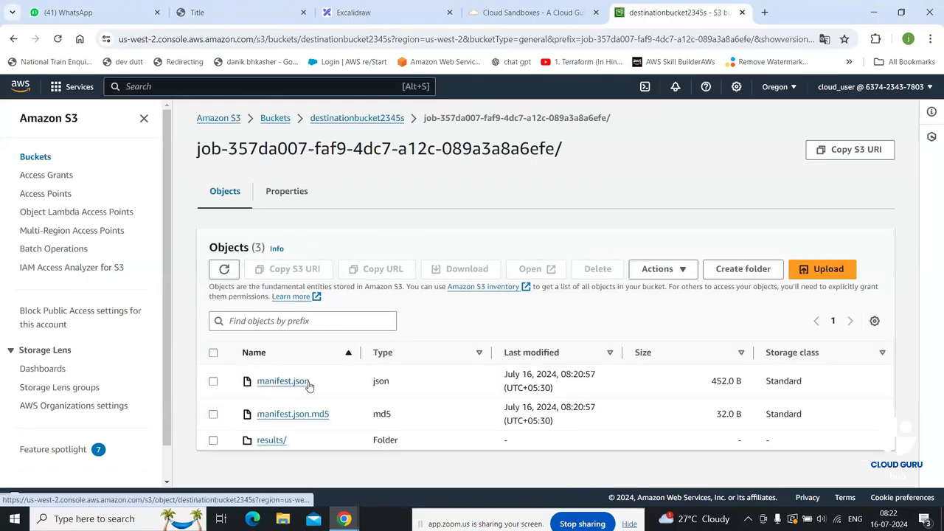
pyautogui.click(276, 441)
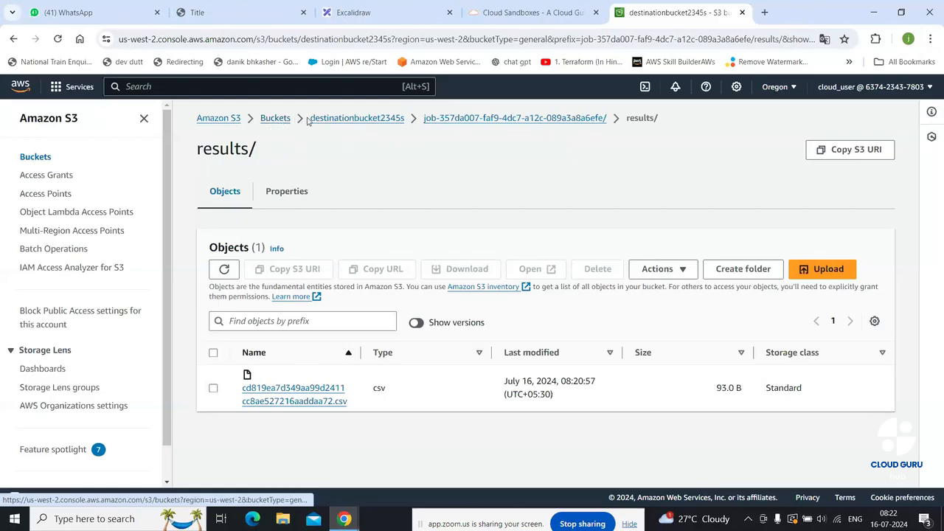
pyautogui.click(280, 120)
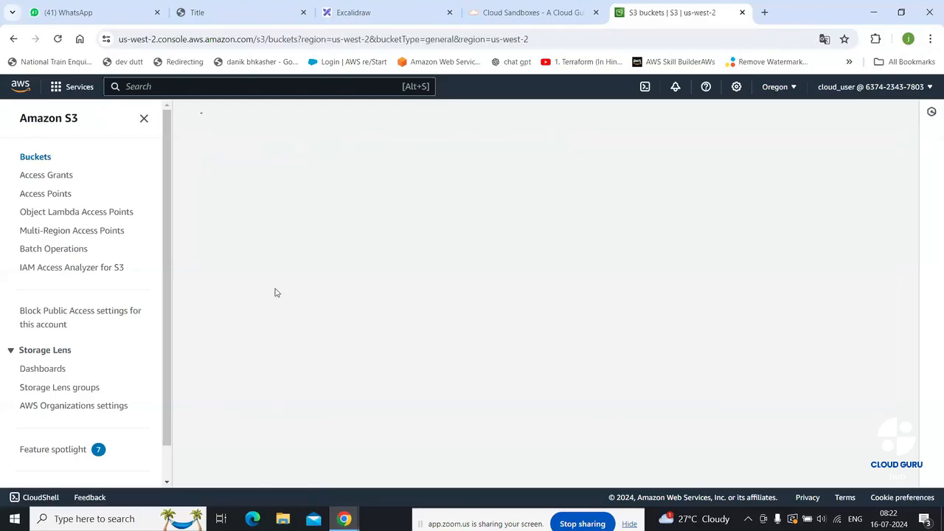
pyautogui.click(286, 402)
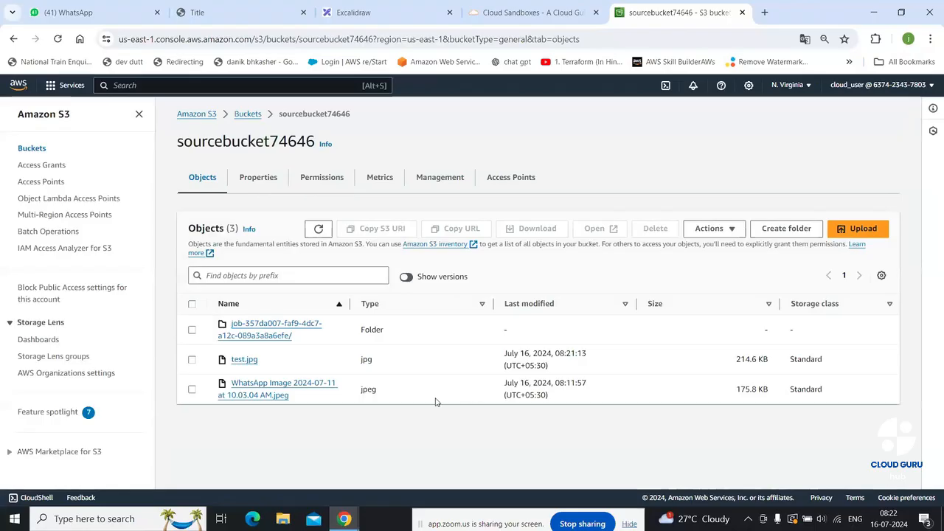
# Open destinationbucket2345s and scroll to confirm test.jpg and the WhatsApp image were replicated
pyautogui.click(279, 333)
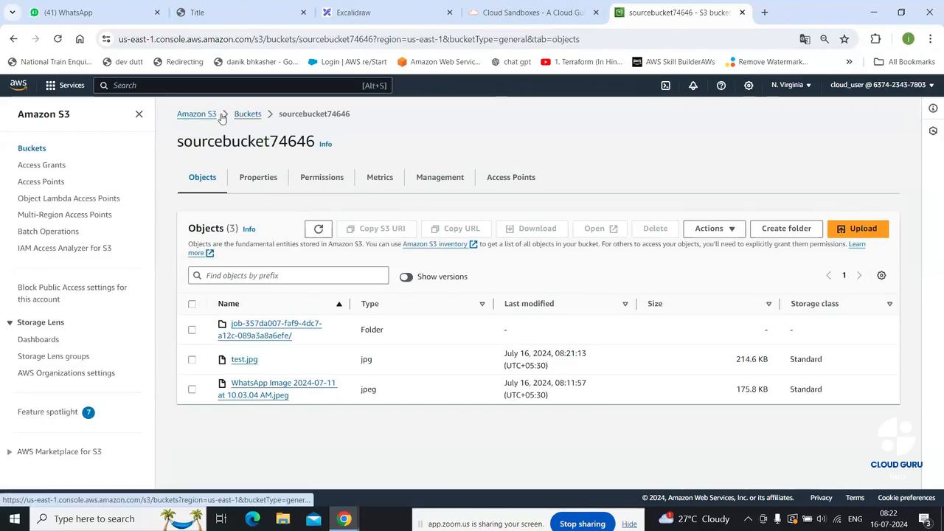
pyautogui.click(255, 115)
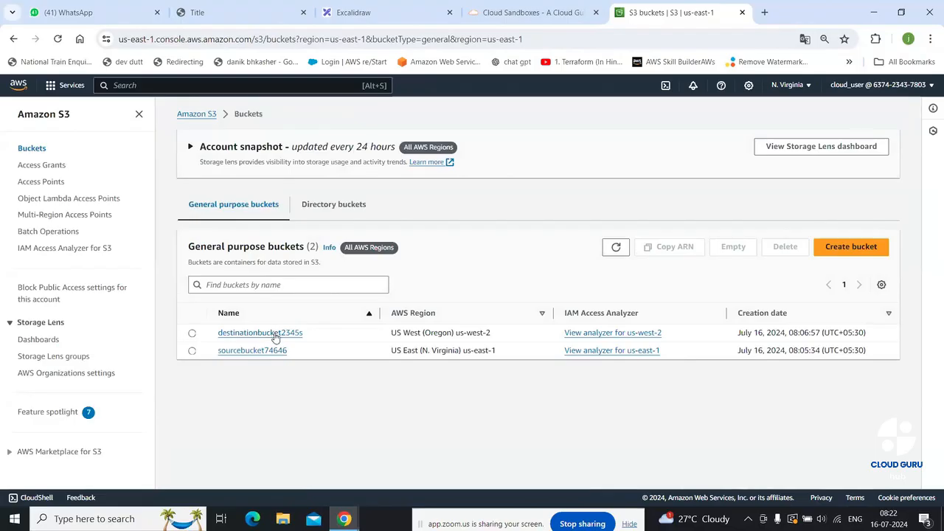
pyautogui.click(274, 332)
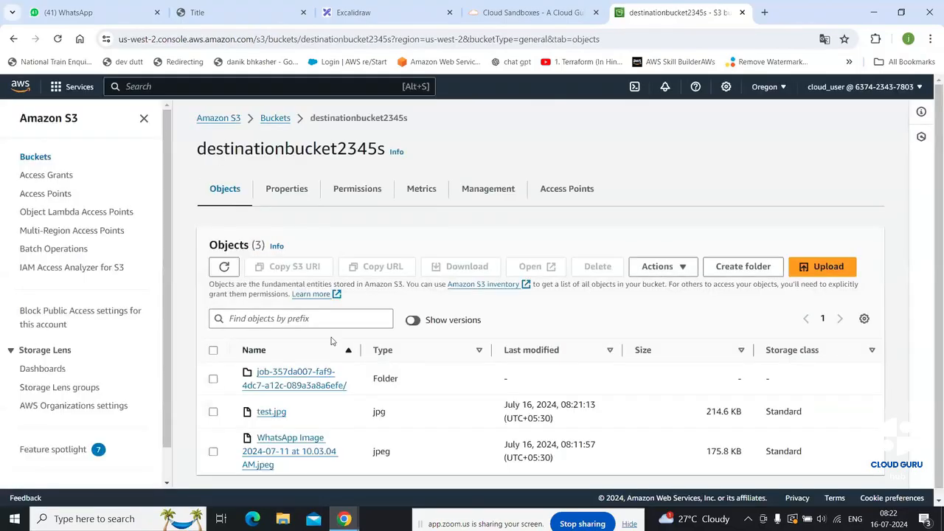
pyautogui.scroll(-1, 418, 363)
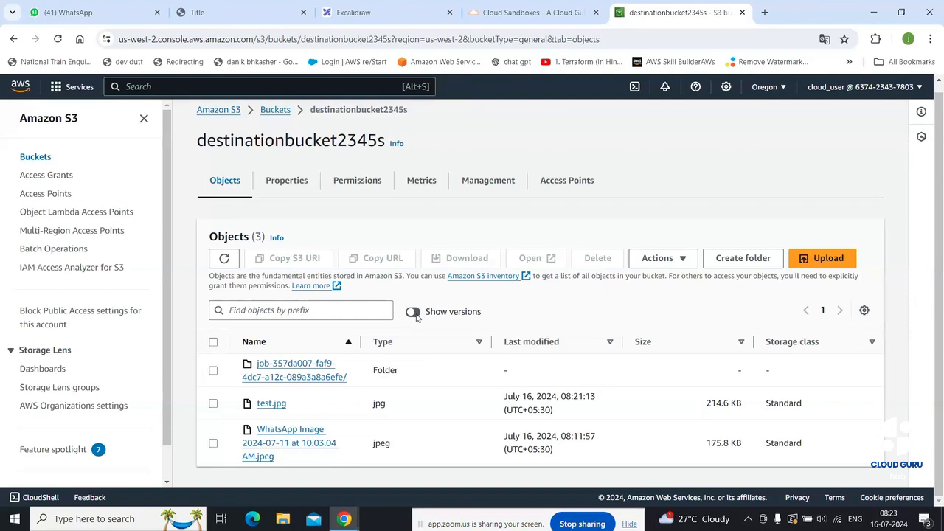
# Upload lambda3.txt.py (1.5 KB) into destinationbucket2345s and return to its objects
pyautogui.click(825, 258)
pyautogui.click(426, 279)
pyautogui.scroll(-3, 189, 210)
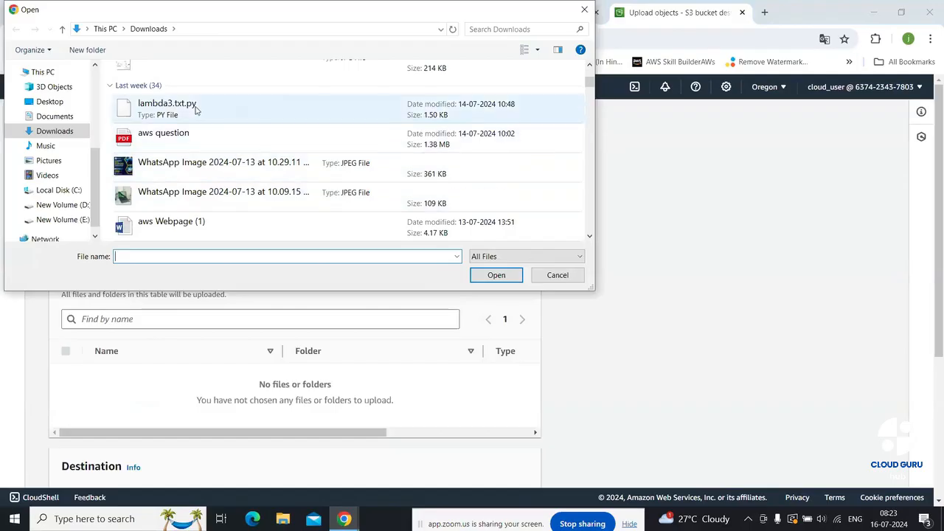
pyautogui.click(195, 109)
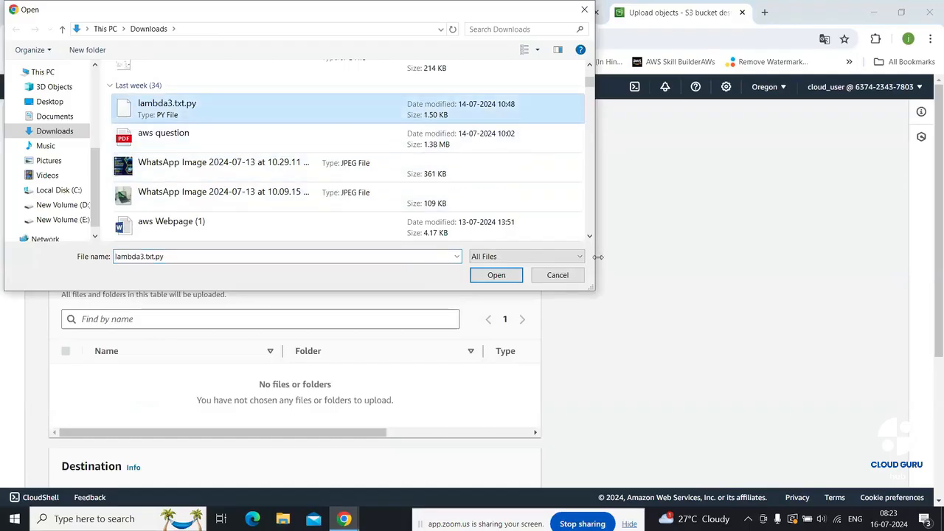
pyautogui.click(495, 275)
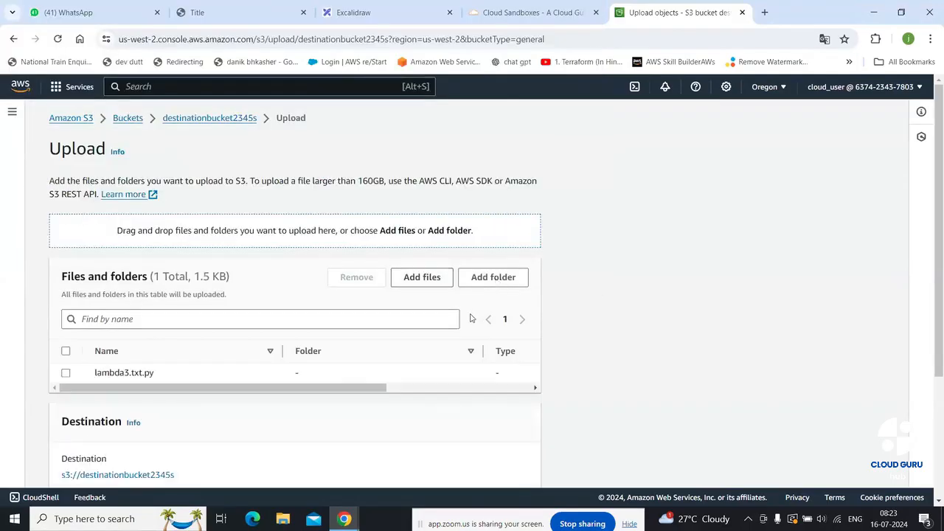
pyautogui.scroll(-2, 464, 348)
pyautogui.click(506, 466)
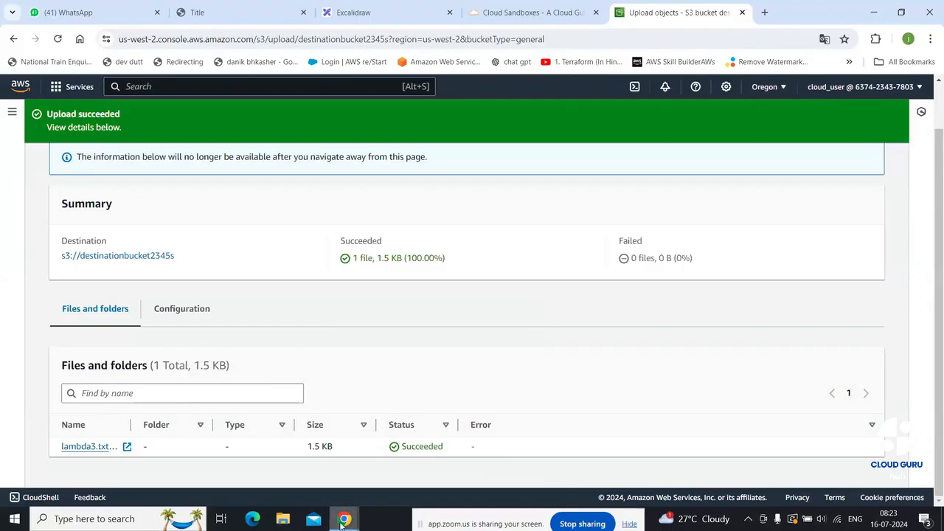
pyautogui.scroll(2, 886, 155)
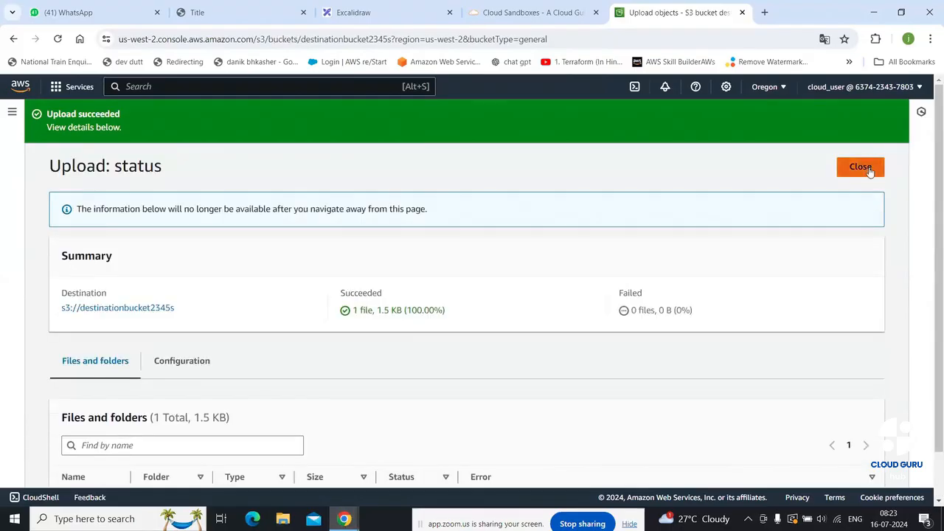
pyautogui.click(871, 171)
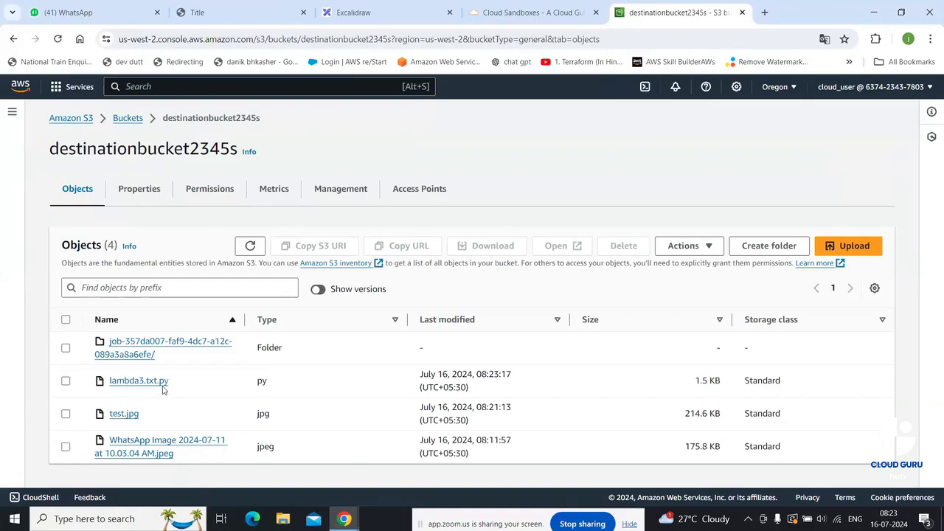
# Open sourcebucket74646 from Buckets and refresh its three-object list
pyautogui.click(130, 120)
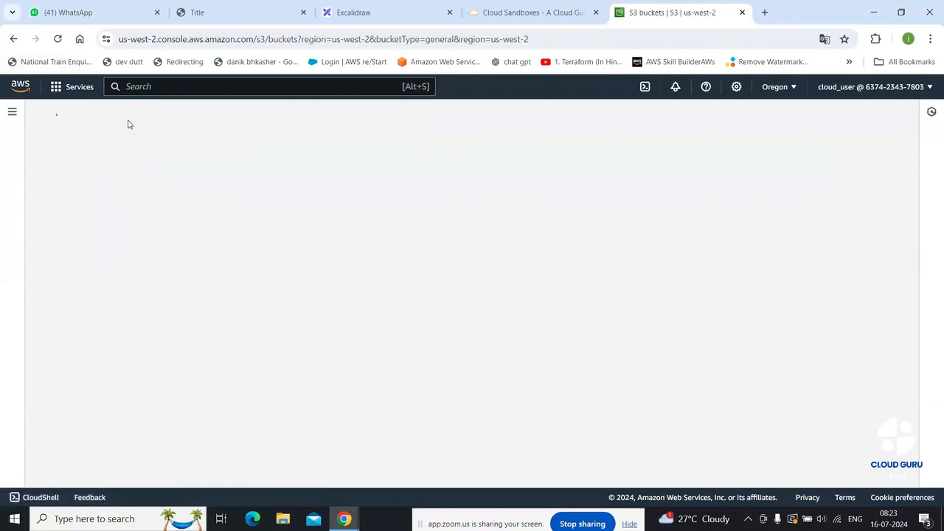
pyautogui.click(137, 382)
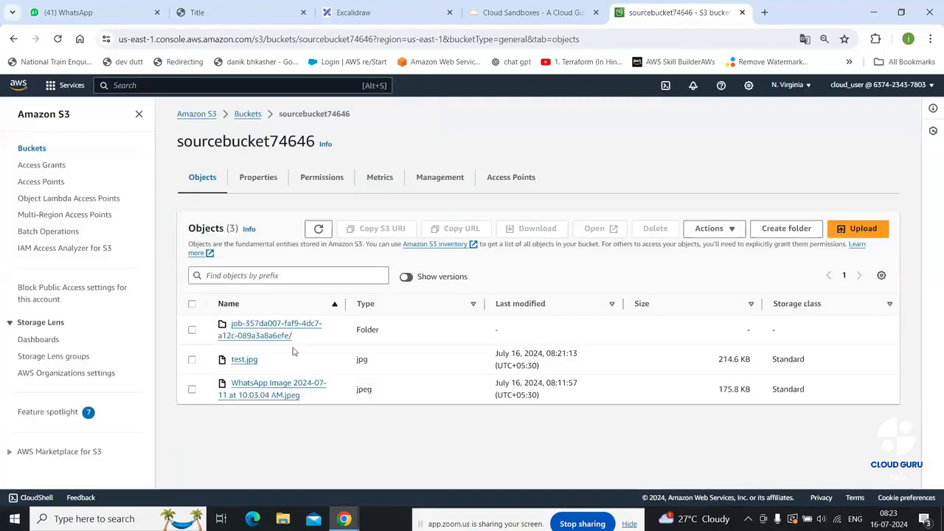
pyautogui.click(319, 230)
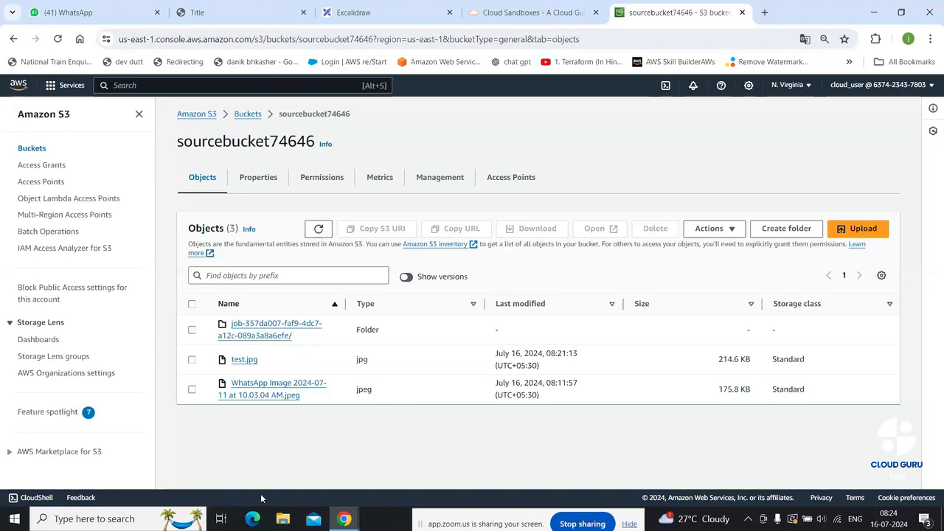
# Scribble freehand strokes around the us-east-1 and us-west-2 boxes in Excalidraw
pyautogui.click(409, 10)
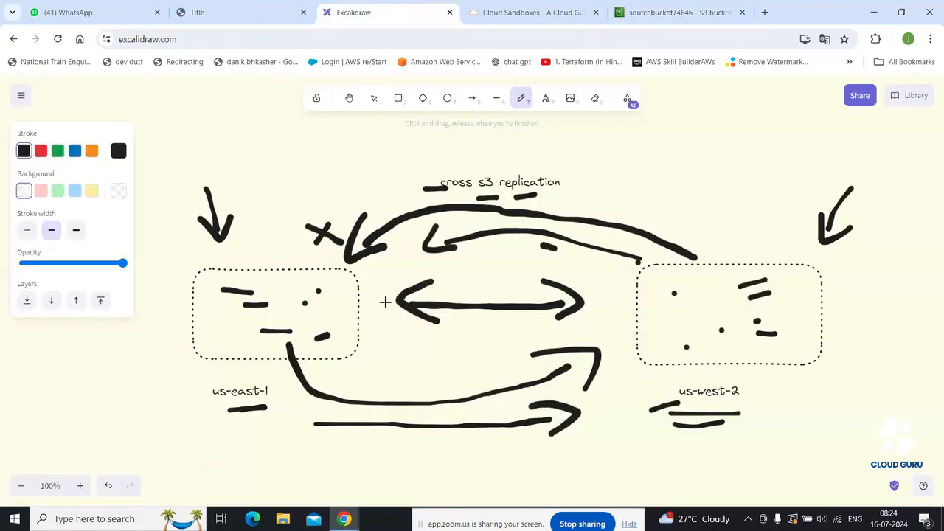
pyautogui.moveTo(216, 351)
pyautogui.mouseDown()
pyautogui.moveTo(218, 333)
pyautogui.moveTo(235, 340)
pyautogui.mouseUp()
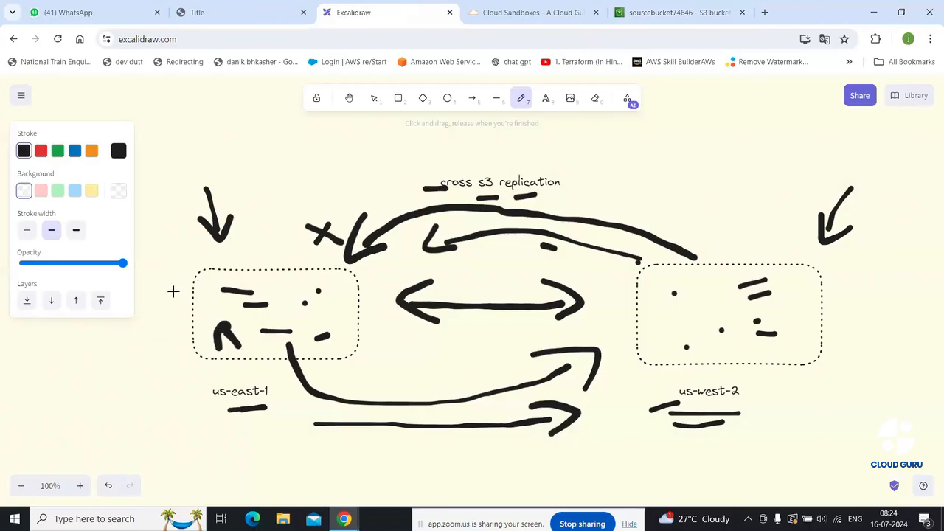
pyautogui.moveTo(174, 295); pyautogui.dragTo(203, 296)
pyautogui.moveTo(835, 282)
pyautogui.mouseDown()
pyautogui.moveTo(804, 299)
pyautogui.moveTo(801, 282)
pyautogui.moveTo(809, 308)
pyautogui.mouseUp()
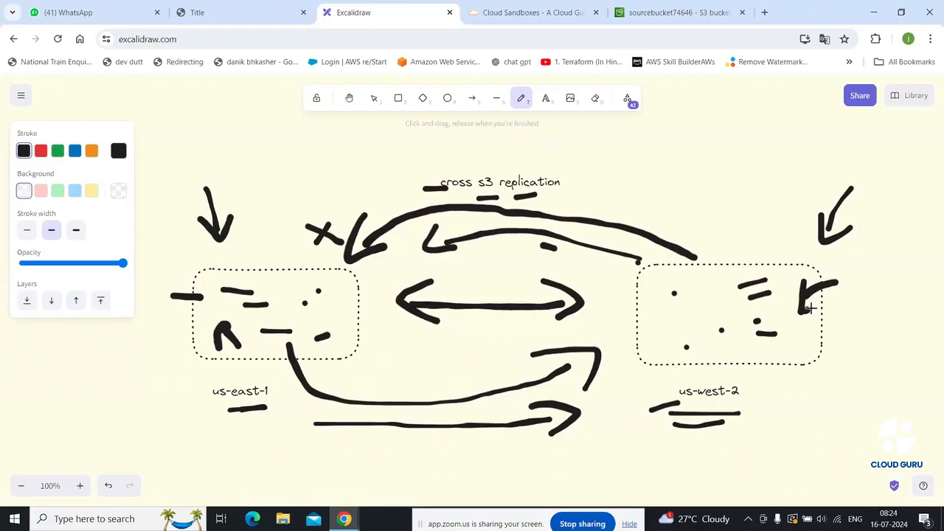
pyautogui.moveTo(738, 256); pyautogui.dragTo(672, 234)
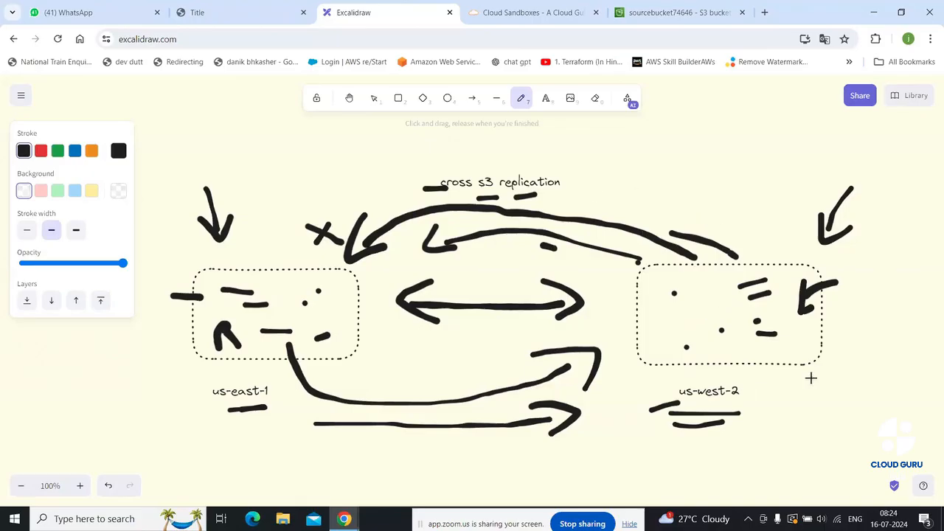
pyautogui.moveTo(800, 390)
pyautogui.mouseDown()
pyautogui.moveTo(808, 413)
pyautogui.moveTo(852, 376)
pyautogui.moveTo(846, 344)
pyautogui.moveTo(856, 406)
pyautogui.moveTo(872, 332)
pyautogui.moveTo(885, 359)
pyautogui.mouseUp()
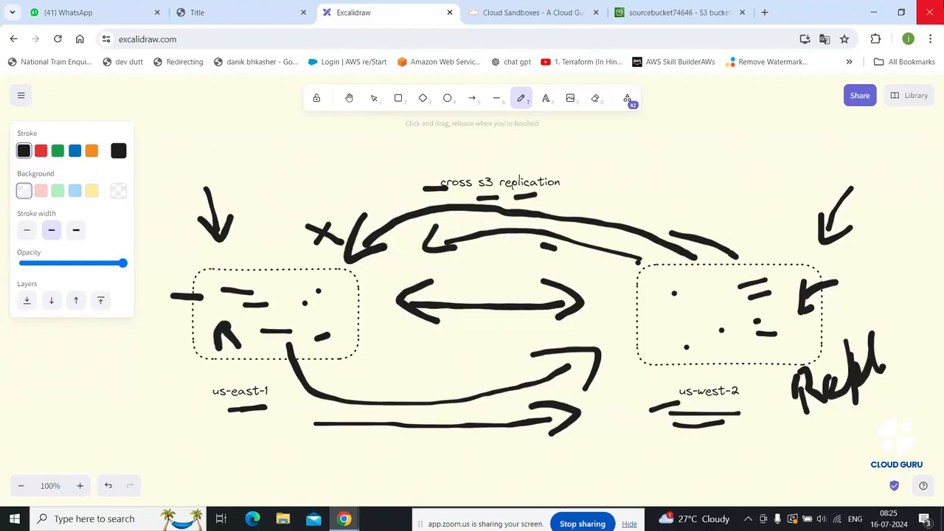
# Erase the whole replication diagram, including the heading and us-east-1 label
pyautogui.click(679, 13)
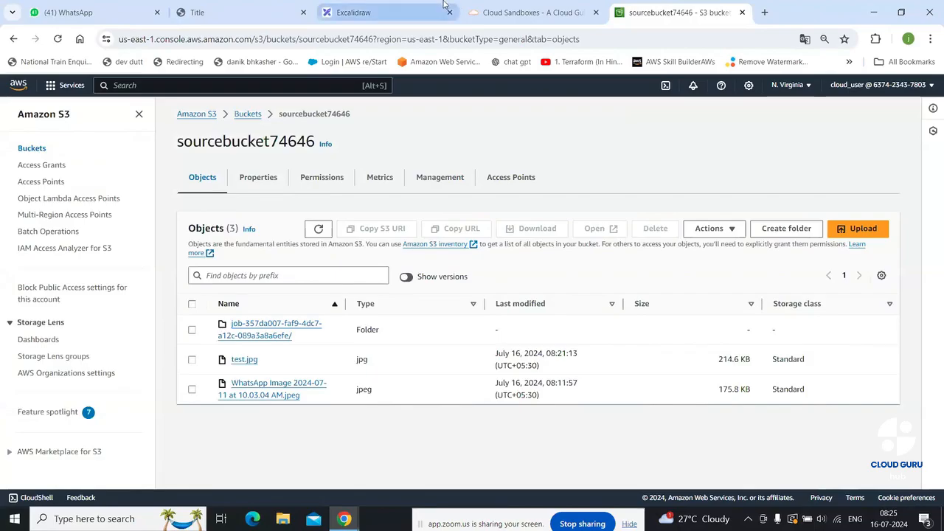
pyautogui.click(526, 9)
pyautogui.click(660, 9)
pyautogui.click(413, 6)
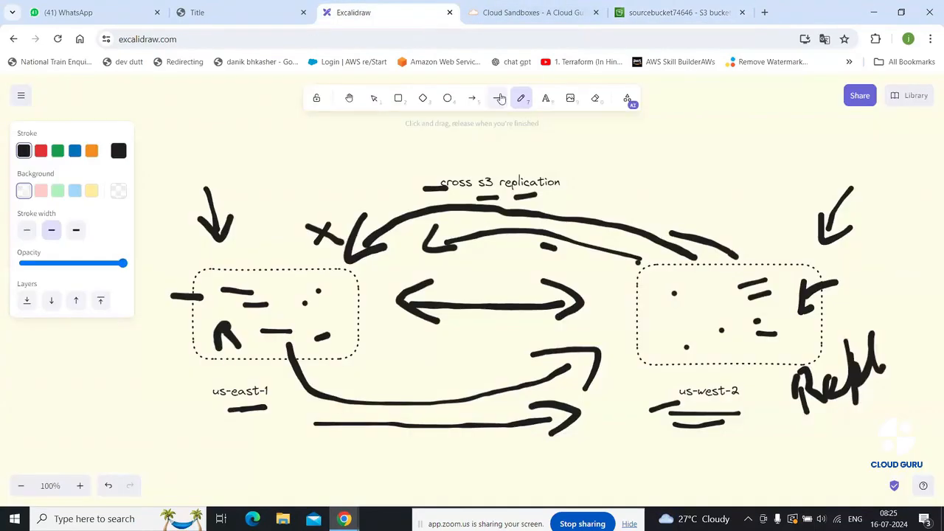
pyautogui.click(595, 99)
pyautogui.moveTo(548, 171)
pyautogui.mouseDown()
pyautogui.moveTo(152, 362)
pyautogui.moveTo(350, 207)
pyautogui.moveTo(411, 236)
pyautogui.moveTo(157, 234)
pyautogui.moveTo(211, 282)
pyautogui.moveTo(611, 332)
pyautogui.moveTo(764, 228)
pyautogui.moveTo(484, 302)
pyautogui.moveTo(443, 234)
pyautogui.moveTo(435, 198)
pyautogui.moveTo(505, 199)
pyautogui.moveTo(532, 236)
pyautogui.moveTo(845, 251)
pyautogui.moveTo(790, 215)
pyautogui.moveTo(733, 314)
pyautogui.moveTo(741, 310)
pyautogui.mouseUp()
pyautogui.moveTo(741, 309)
pyautogui.mouseDown()
pyautogui.moveTo(753, 307)
pyautogui.moveTo(655, 339)
pyautogui.moveTo(696, 417)
pyautogui.moveTo(936, 354)
pyautogui.moveTo(713, 396)
pyautogui.moveTo(721, 346)
pyautogui.moveTo(706, 320)
pyautogui.moveTo(632, 263)
pyautogui.moveTo(307, 276)
pyautogui.moveTo(320, 293)
pyautogui.moveTo(270, 302)
pyautogui.moveTo(221, 274)
pyautogui.moveTo(234, 320)
pyautogui.moveTo(277, 334)
pyautogui.moveTo(282, 414)
pyautogui.moveTo(475, 427)
pyautogui.mouseUp()
pyautogui.moveTo(562, 434); pyautogui.dragTo(580, 416)
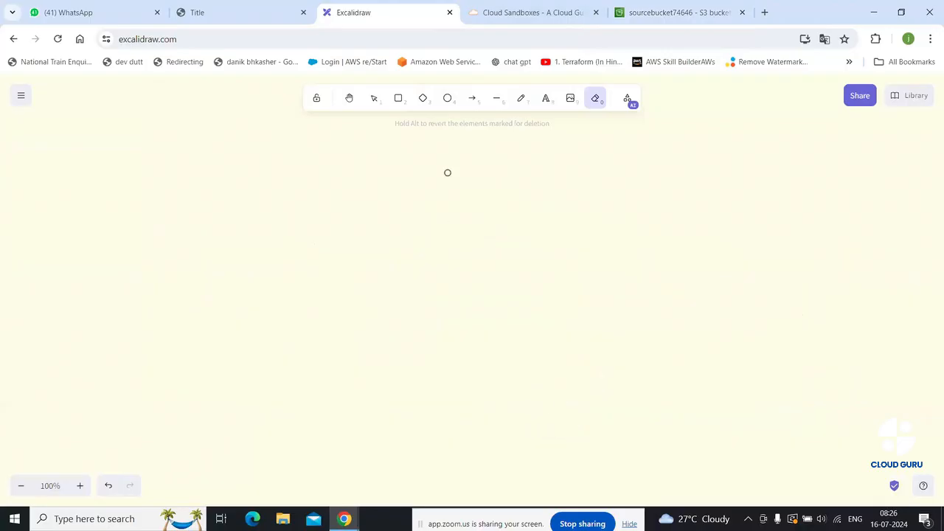
# Draw three dotted rounded rectangles in a row: left, middle and right
pyautogui.click(399, 100)
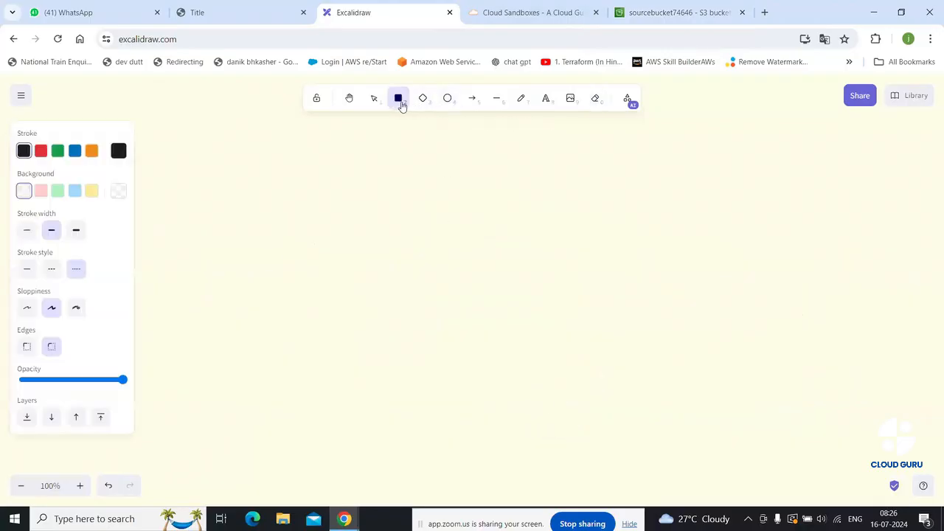
pyautogui.moveTo(167, 275); pyautogui.dragTo(319, 381)
pyautogui.click(537, 341)
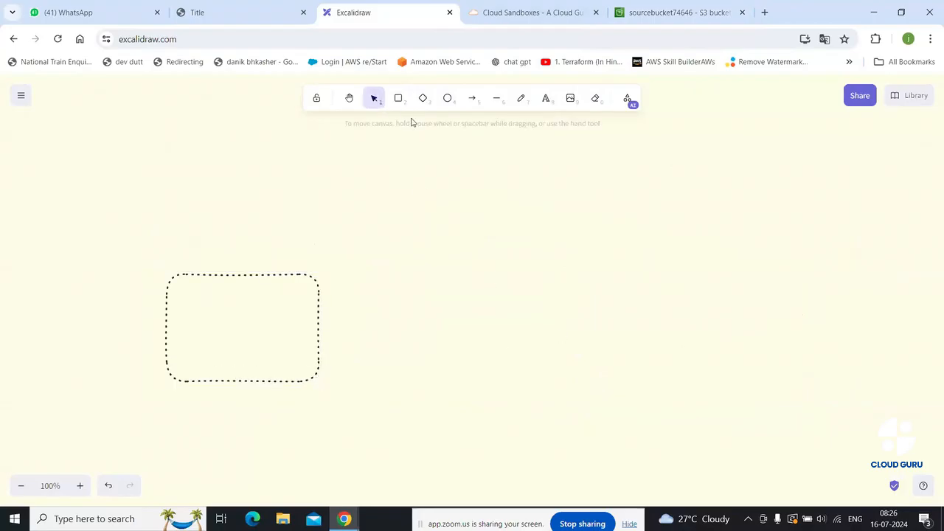
pyautogui.click(398, 98)
pyautogui.moveTo(441, 261); pyautogui.dragTo(582, 386)
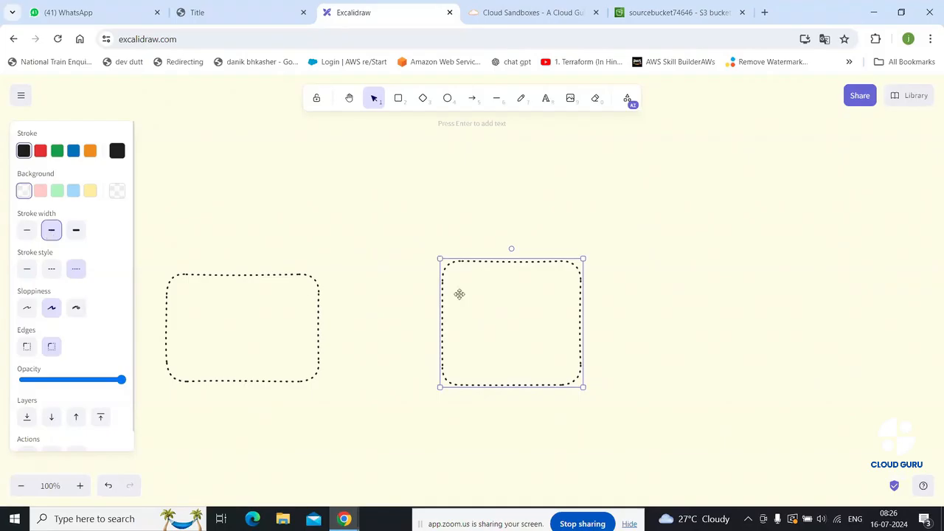
pyautogui.click(550, 275)
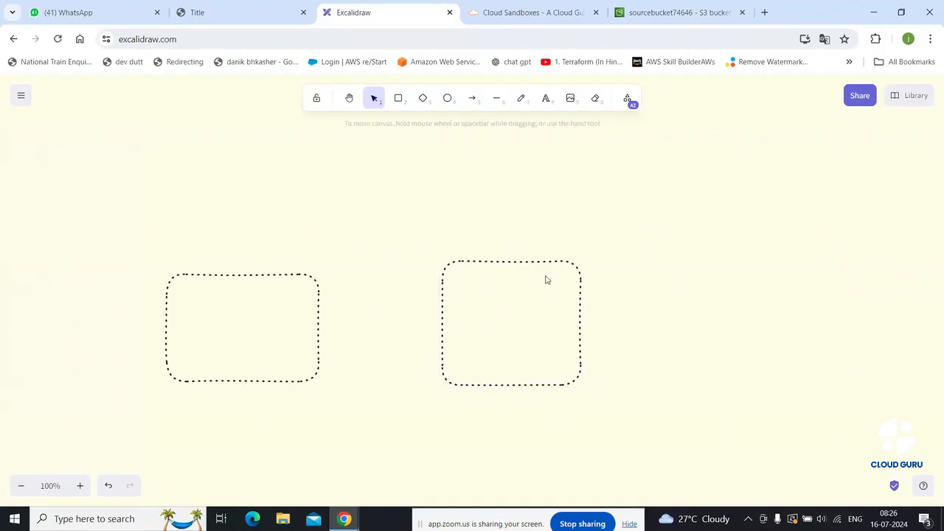
pyautogui.click(398, 99)
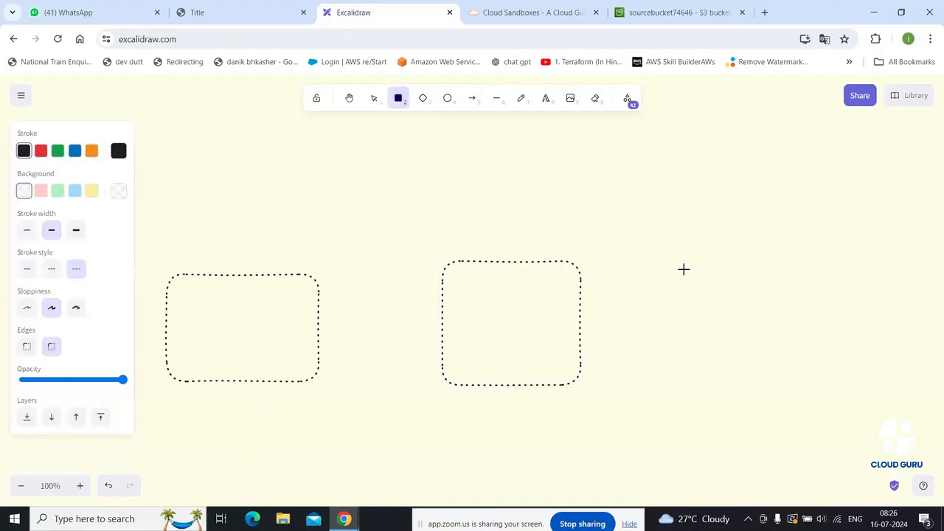
pyautogui.moveTo(682, 264); pyautogui.dragTo(826, 393)
pyautogui.click(273, 305)
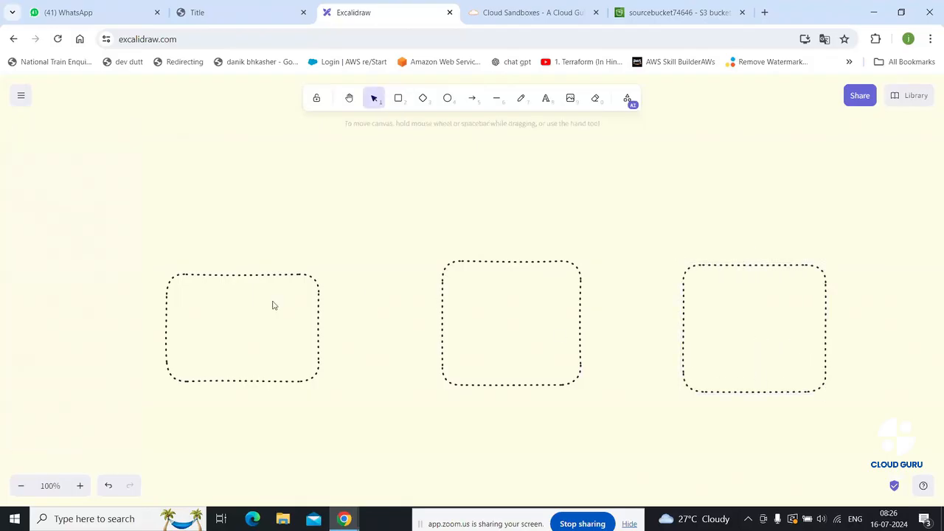
# Set the left box's stroke style to solid and place a text label below it
pyautogui.doubleClick(276, 291)
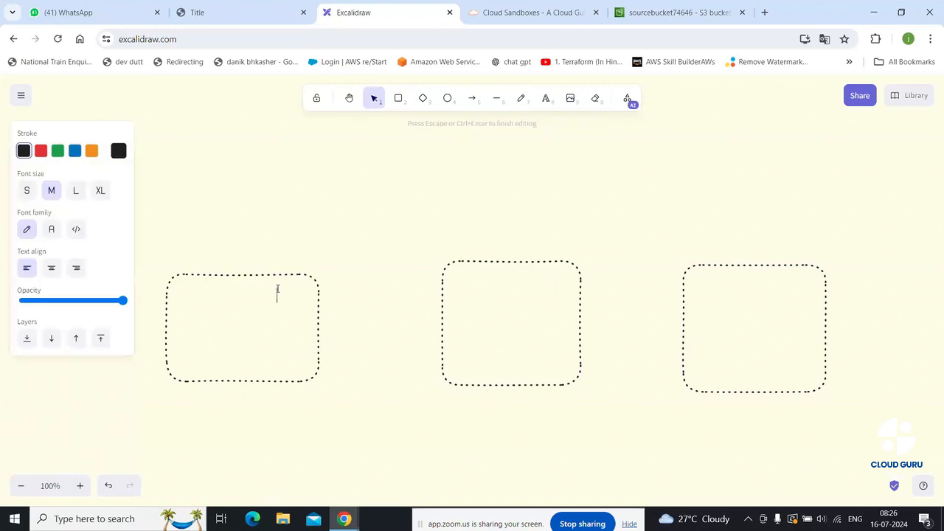
pyautogui.rightClick(198, 298)
pyautogui.click(214, 276)
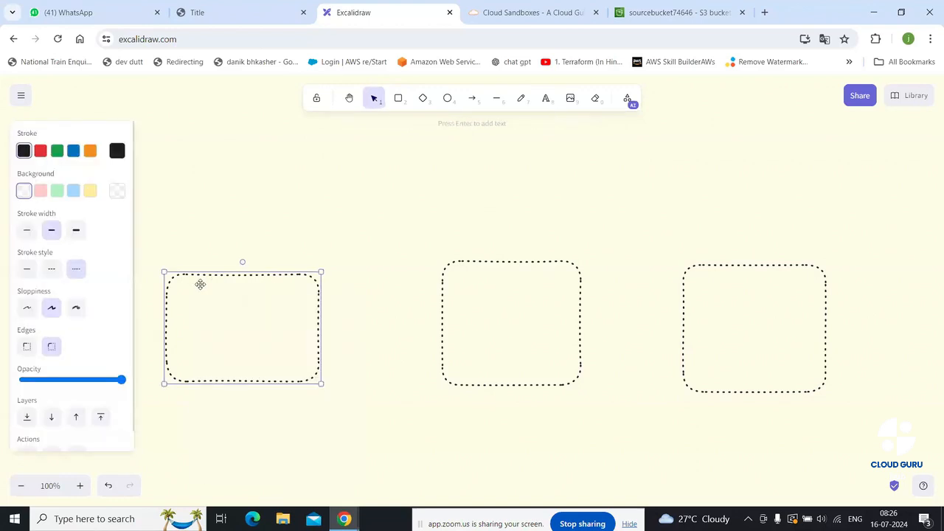
pyautogui.click(25, 270)
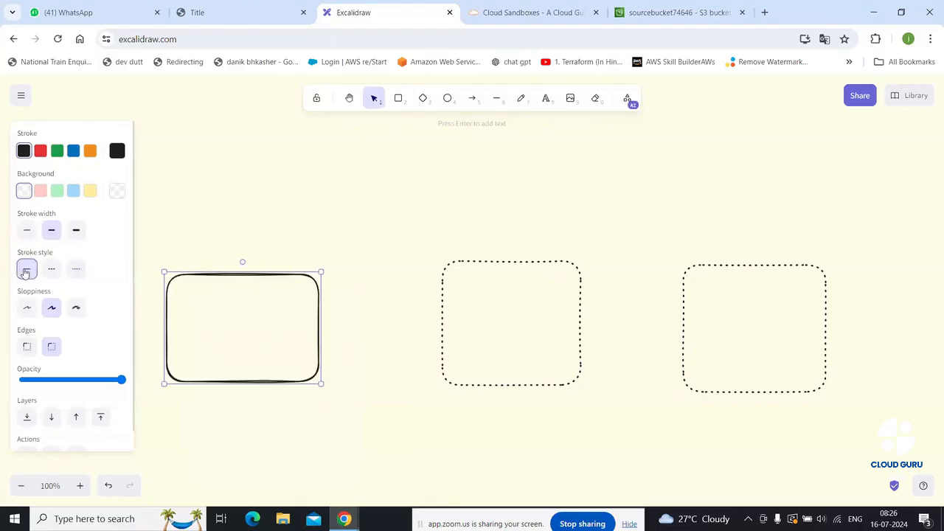
pyautogui.click(497, 281)
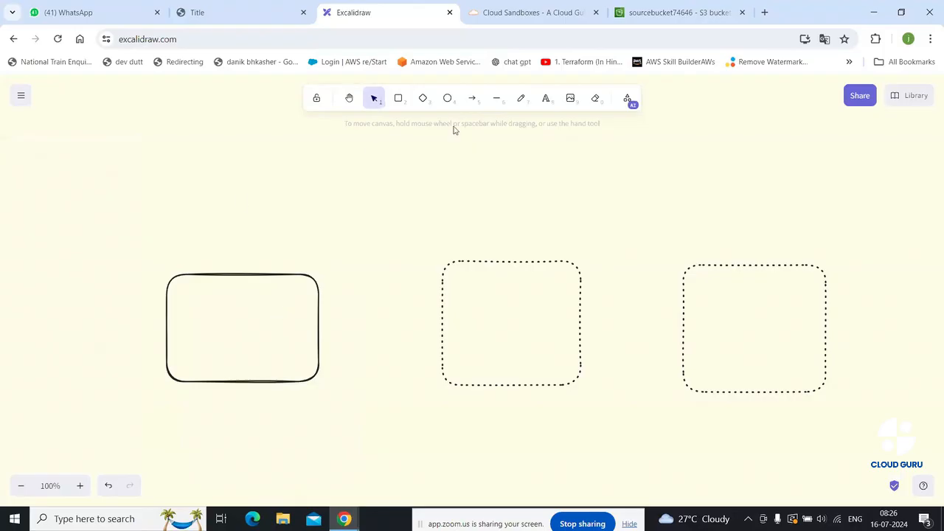
pyautogui.click(545, 99)
pyautogui.click(196, 410)
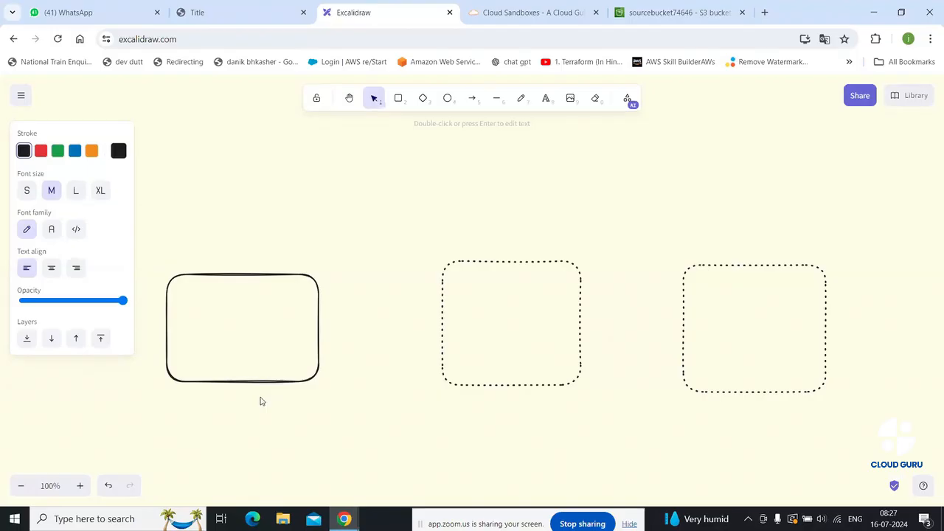
# Finish the 'standard' label and add an 'sIA' text label below the middle box
pyautogui.write('standard')
pyautogui.click(464, 421)
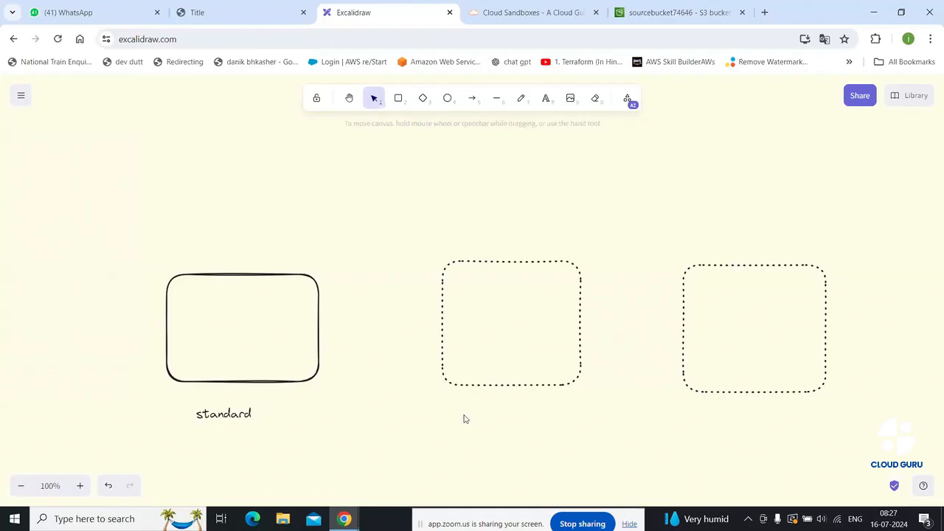
pyautogui.click(546, 99)
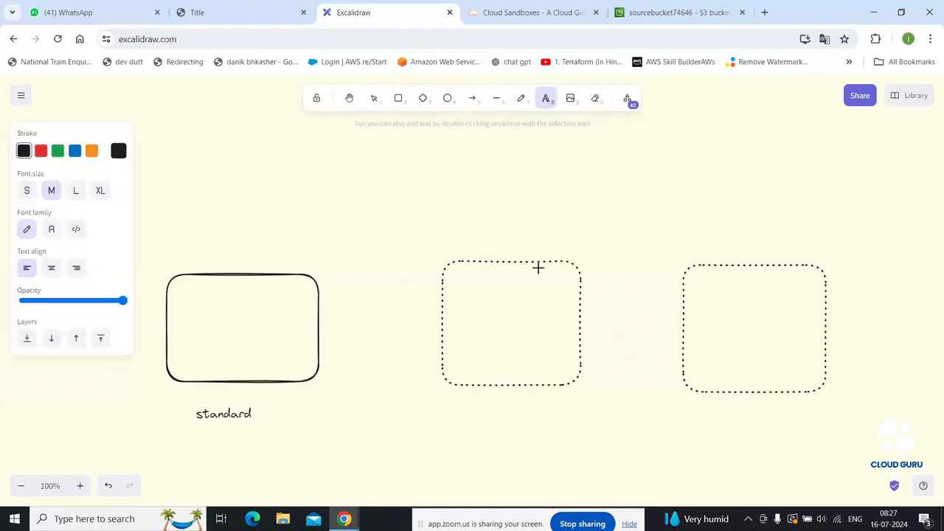
pyautogui.click(469, 406)
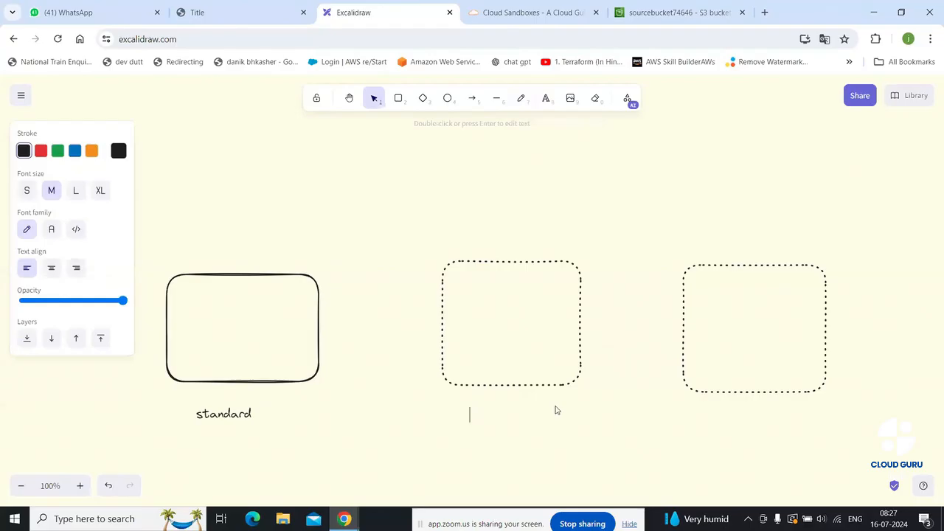
pyautogui.write('sIA')
pyautogui.click(523, 431)
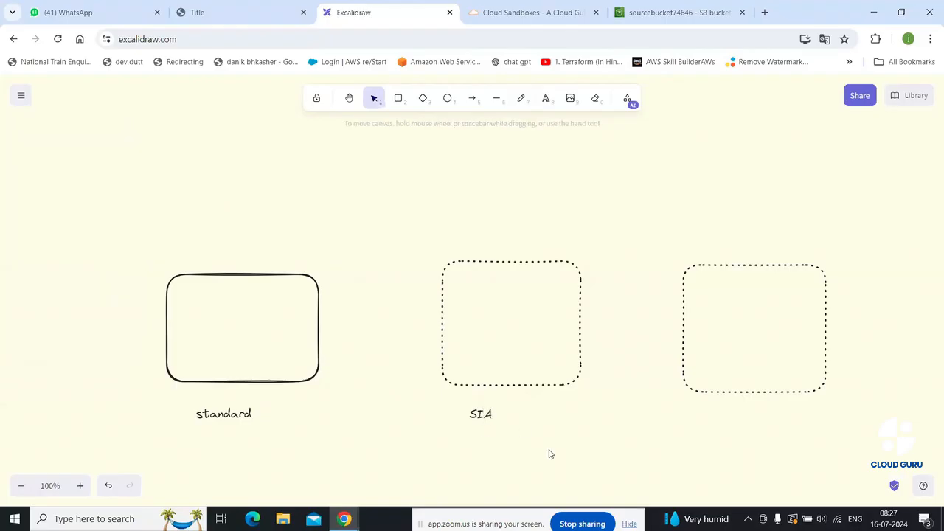
# Enlarge the SIA and standard labels, shifting standard slightly left under its box
pyautogui.click(480, 415)
pyautogui.moveTo(499, 430); pyautogui.dragTo(565, 444)
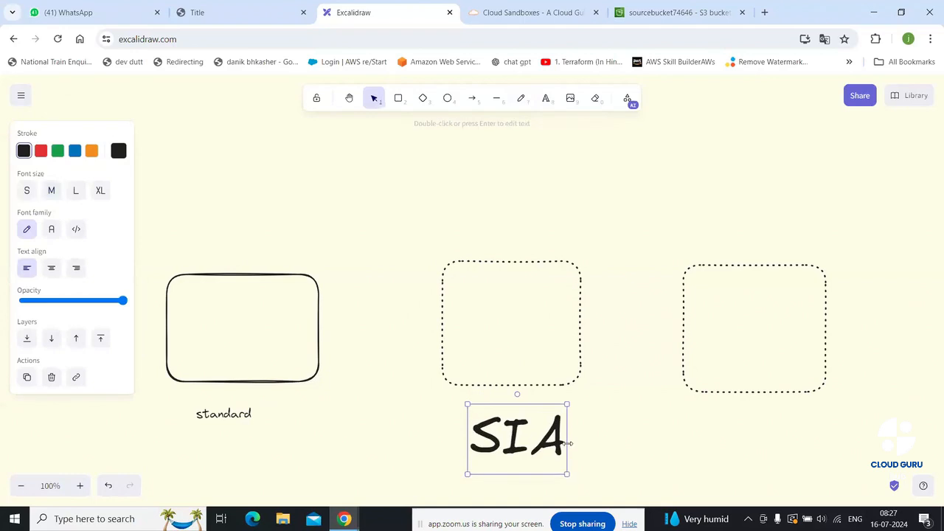
pyautogui.doubleClick(243, 415)
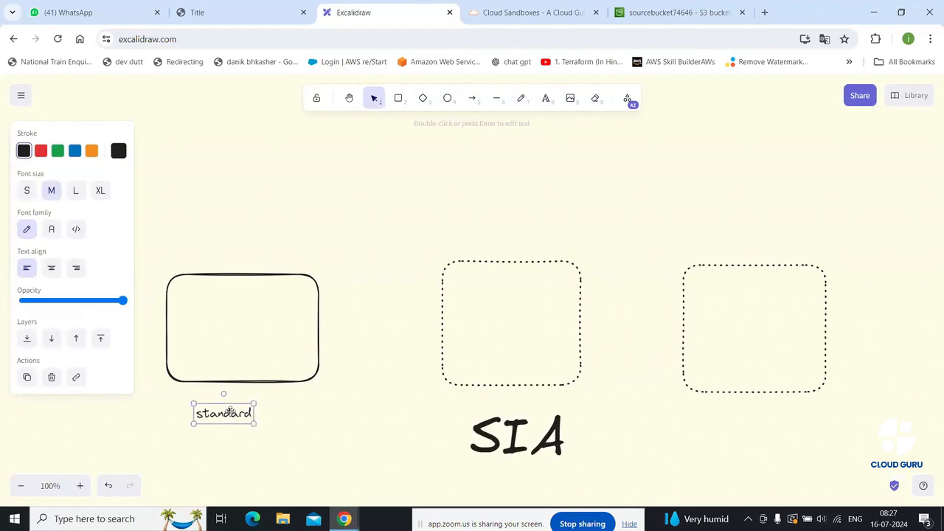
pyautogui.click(285, 425)
pyautogui.click(242, 417)
pyautogui.moveTo(254, 425); pyautogui.dragTo(351, 452)
pyautogui.moveTo(284, 422); pyautogui.dragTo(256, 420)
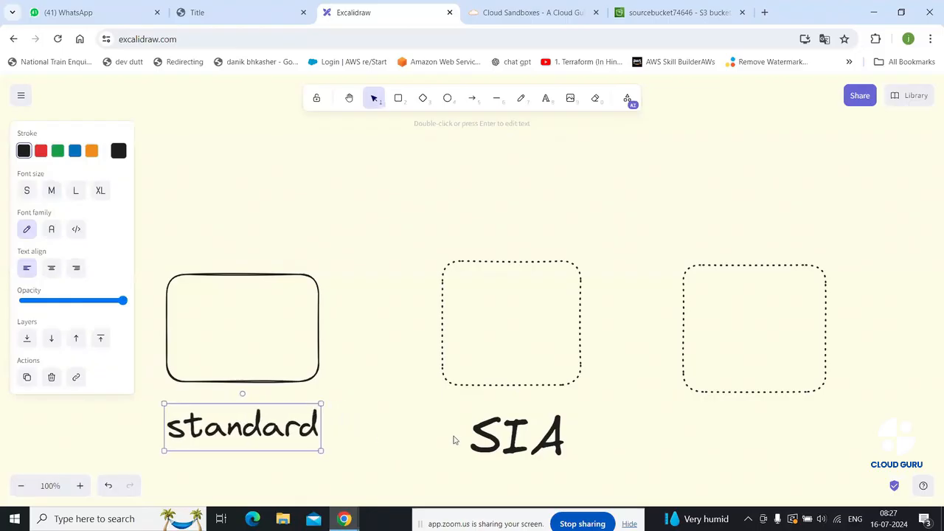
# Nudge the SIA label up and rename it to 'S-IA' by inserting a hyphen
pyautogui.click(506, 439)
pyautogui.moveTo(506, 439); pyautogui.dragTo(498, 430)
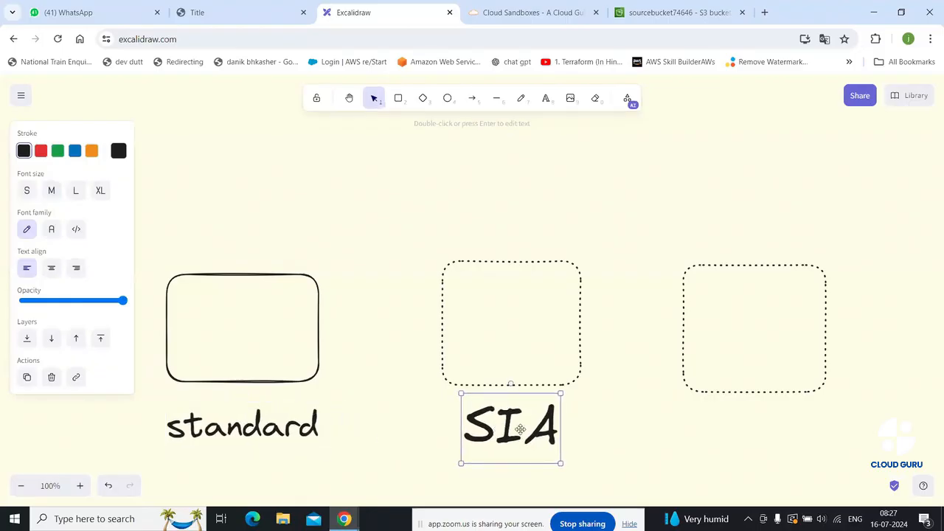
pyautogui.doubleClick(504, 429)
pyautogui.click(504, 428)
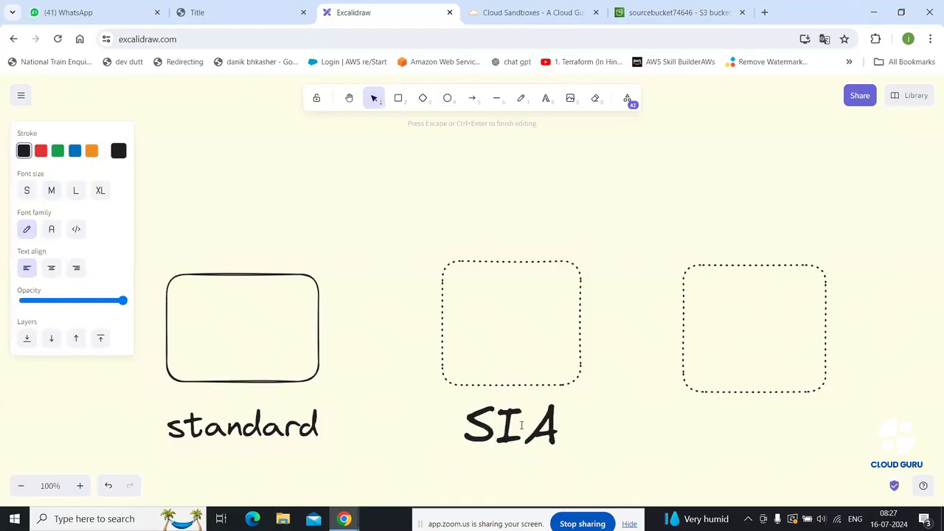
pyautogui.write('-')
pyautogui.click(627, 405)
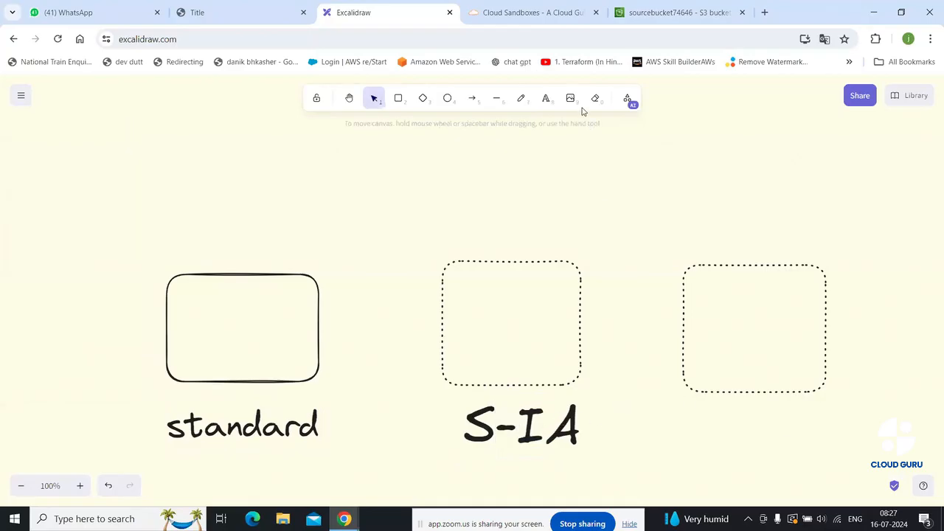
# Add a large 'Glacier' label below the right box
pyautogui.click(546, 99)
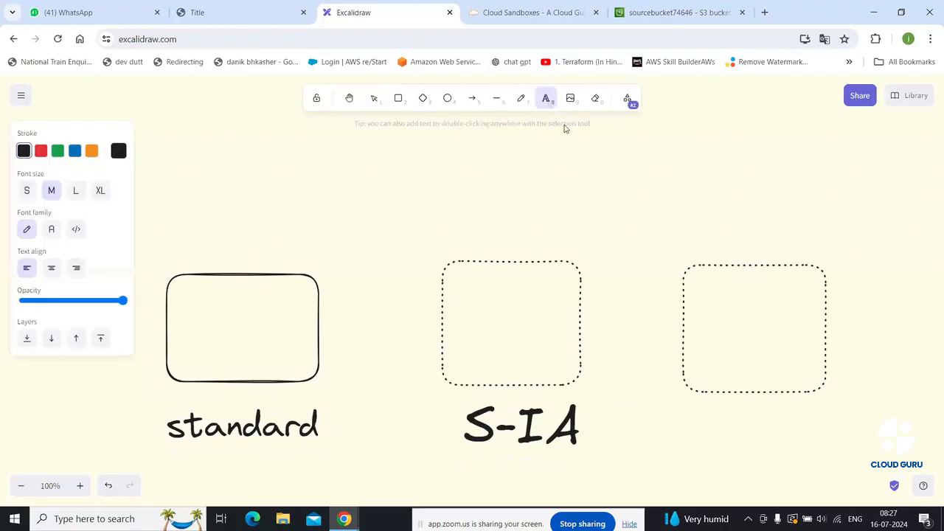
pyautogui.click(721, 419)
pyautogui.write('Glacier')
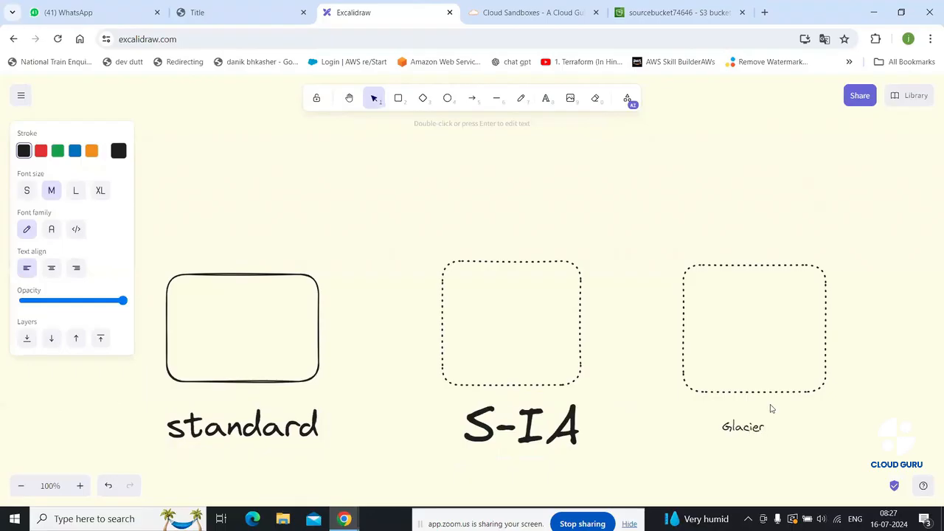
pyautogui.click(679, 449)
pyautogui.click(757, 429)
pyautogui.moveTo(766, 434); pyautogui.dragTo(803, 462)
pyautogui.click(646, 284)
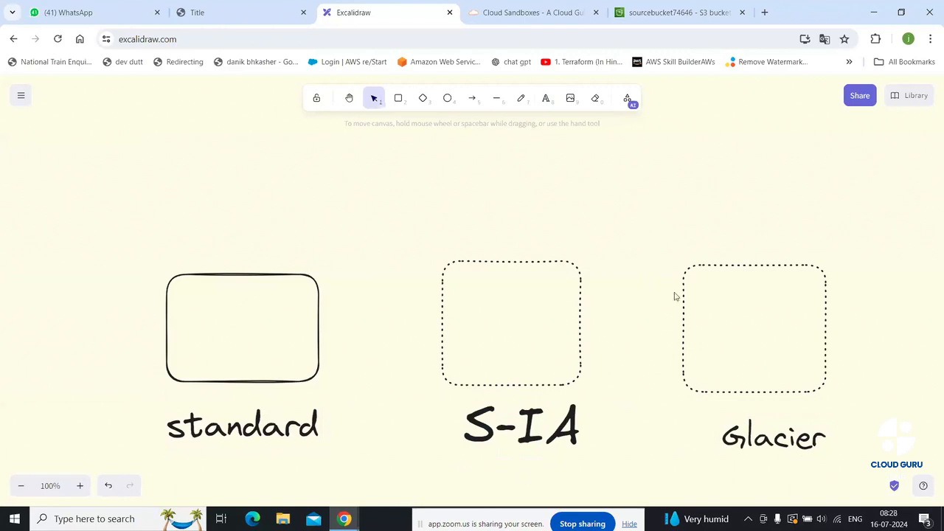
pyautogui.doubleClick(494, 295)
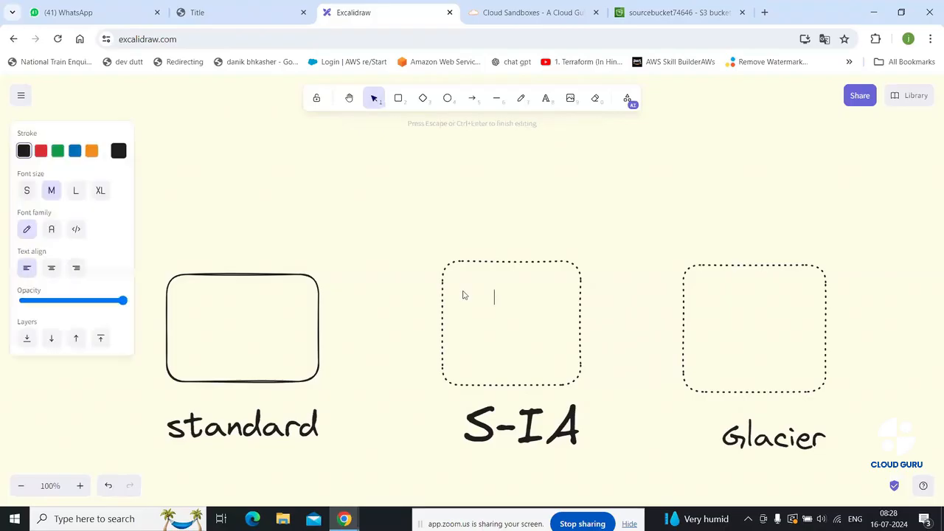
pyautogui.click(470, 282)
pyautogui.doubleClick(469, 286)
pyautogui.click(738, 286)
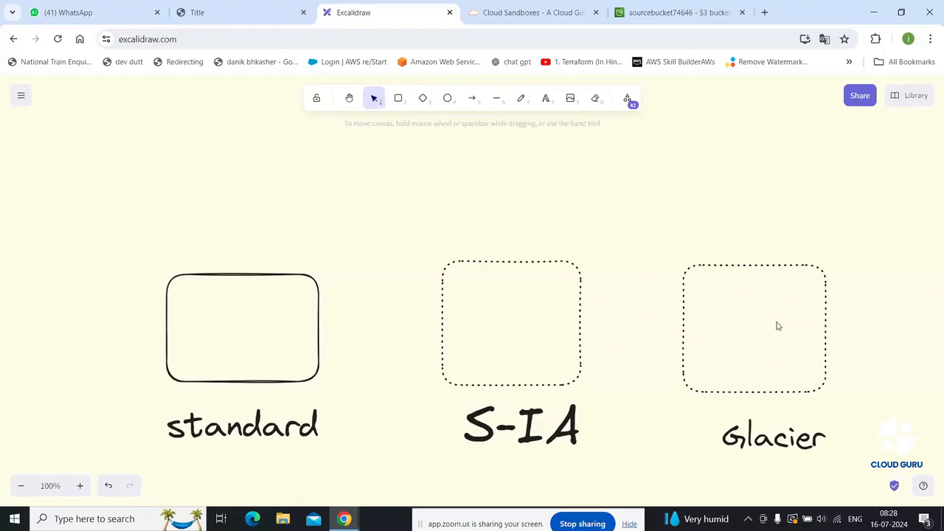
# Freehand a curved arrow into the standard box, a '30' above it, and a curved arrow toward S-IA
pyautogui.click(522, 100)
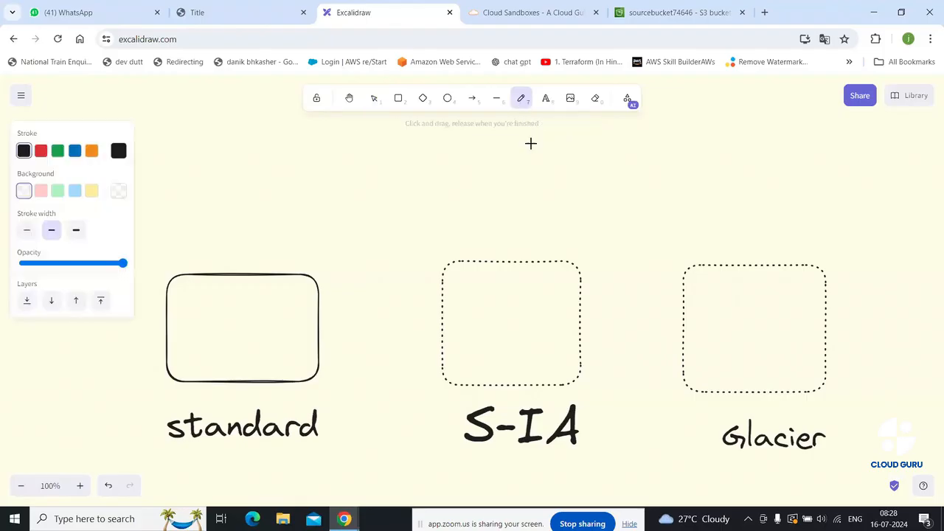
pyautogui.moveTo(179, 194)
pyautogui.mouseDown()
pyautogui.moveTo(205, 247)
pyautogui.moveTo(223, 243)
pyautogui.moveTo(225, 232)
pyautogui.mouseUp()
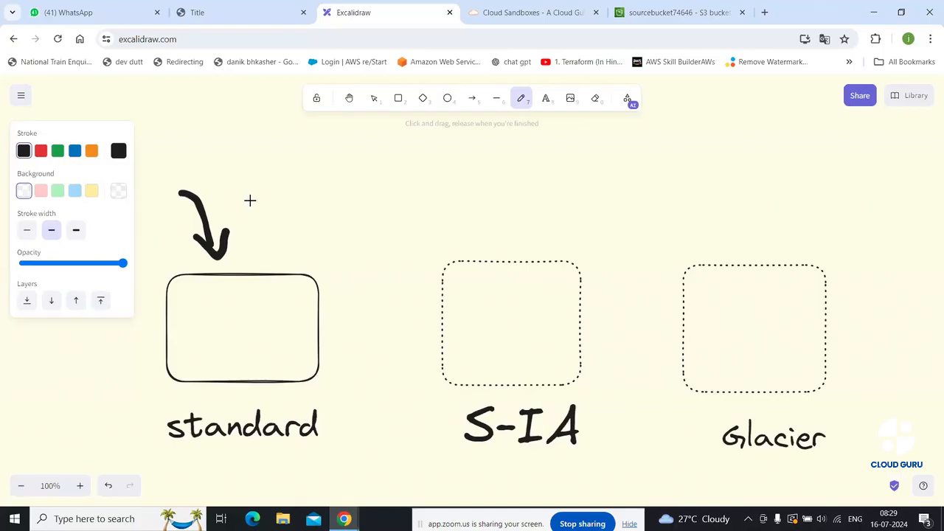
pyautogui.moveTo(248, 196)
pyautogui.mouseDown()
pyautogui.moveTo(268, 195)
pyautogui.moveTo(257, 225)
pyautogui.moveTo(245, 225)
pyautogui.moveTo(310, 206)
pyautogui.moveTo(295, 193)
pyautogui.moveTo(281, 260)
pyautogui.moveTo(265, 246)
pyautogui.moveTo(281, 261)
pyautogui.moveTo(301, 238)
pyautogui.mouseUp()
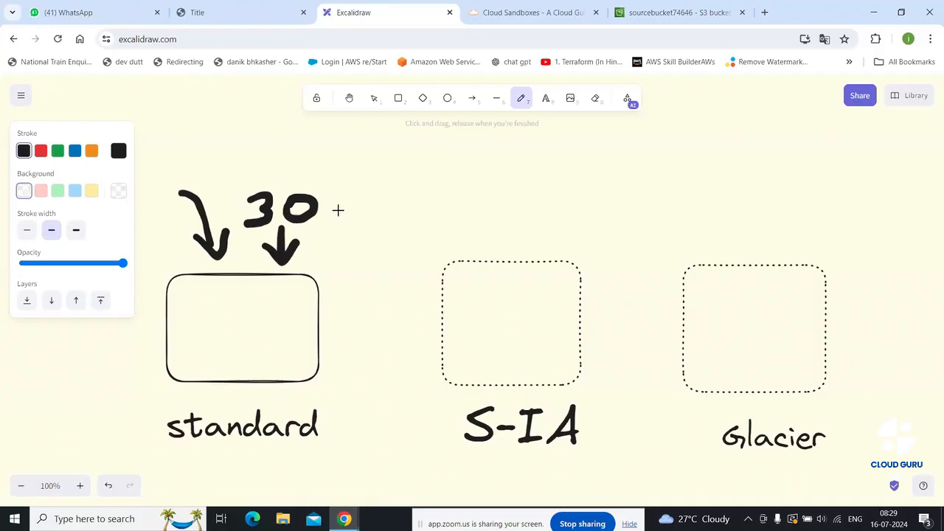
pyautogui.moveTo(333, 209)
pyautogui.mouseDown()
pyautogui.moveTo(361, 209)
pyautogui.moveTo(407, 238)
pyautogui.moveTo(415, 225)
pyautogui.moveTo(426, 248)
pyautogui.moveTo(382, 251)
pyautogui.mouseUp()
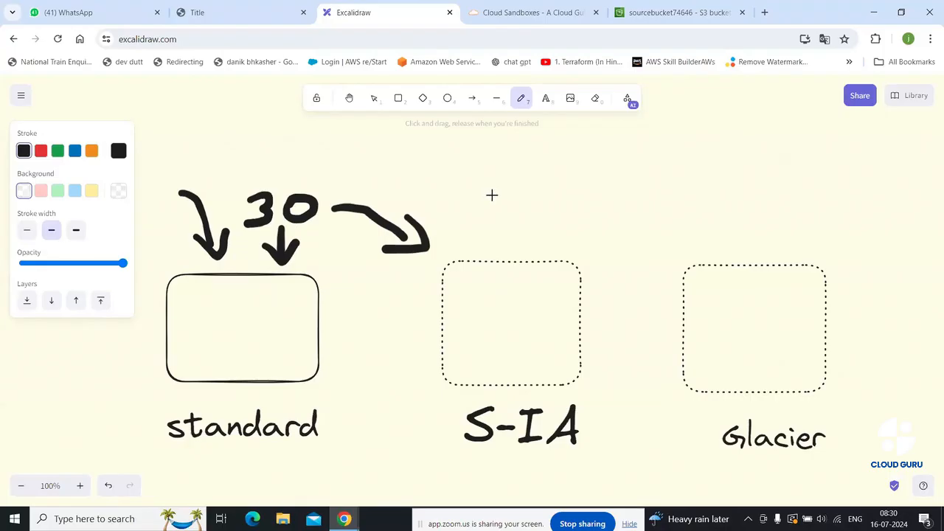
# Hand-write '60' with a curved arrow toward Glacier, then write 10, 5 and 1 in the boxes
pyautogui.moveTo(506, 182)
pyautogui.mouseDown()
pyautogui.moveTo(484, 211)
pyautogui.moveTo(524, 199)
pyautogui.moveTo(539, 221)
pyautogui.moveTo(544, 202)
pyautogui.moveTo(533, 209)
pyautogui.mouseUp()
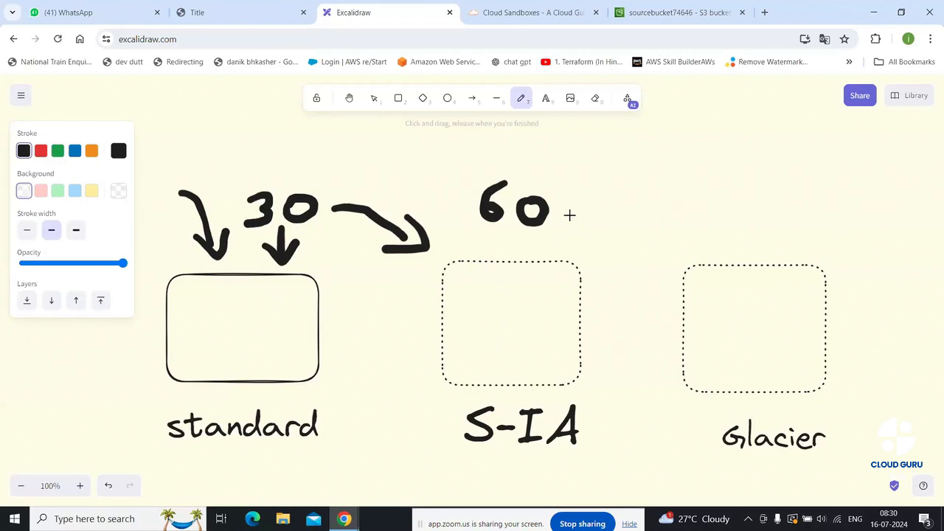
pyautogui.moveTo(569, 215)
pyautogui.mouseDown()
pyautogui.moveTo(599, 213)
pyautogui.moveTo(663, 240)
pyautogui.moveTo(662, 222)
pyautogui.moveTo(679, 250)
pyautogui.moveTo(644, 251)
pyautogui.mouseUp()
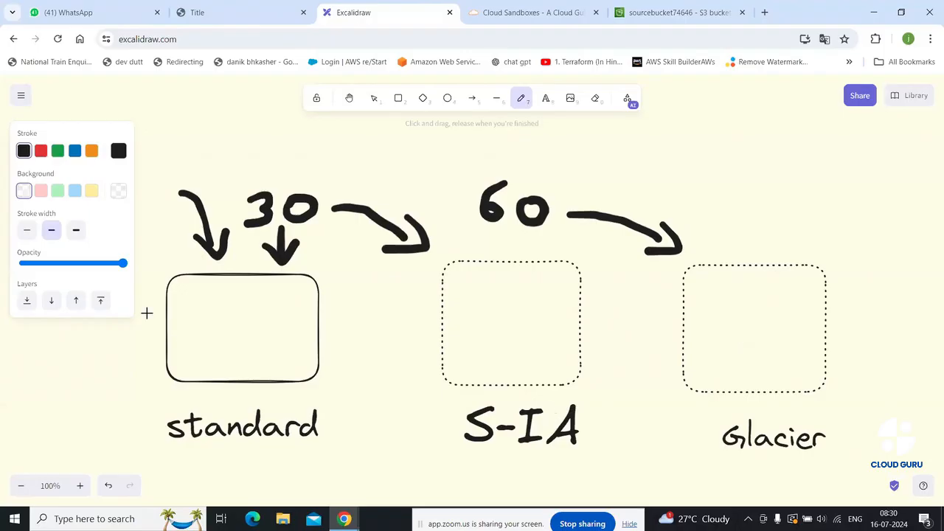
pyautogui.moveTo(216, 309)
pyautogui.mouseDown()
pyautogui.moveTo(216, 335)
pyautogui.moveTo(242, 316)
pyautogui.moveTo(231, 312)
pyautogui.mouseUp()
pyautogui.moveTo(508, 297)
pyautogui.mouseDown()
pyautogui.moveTo(530, 295)
pyautogui.moveTo(525, 323)
pyautogui.moveTo(505, 329)
pyautogui.mouseUp()
pyautogui.moveTo(763, 293); pyautogui.dragTo(771, 322)
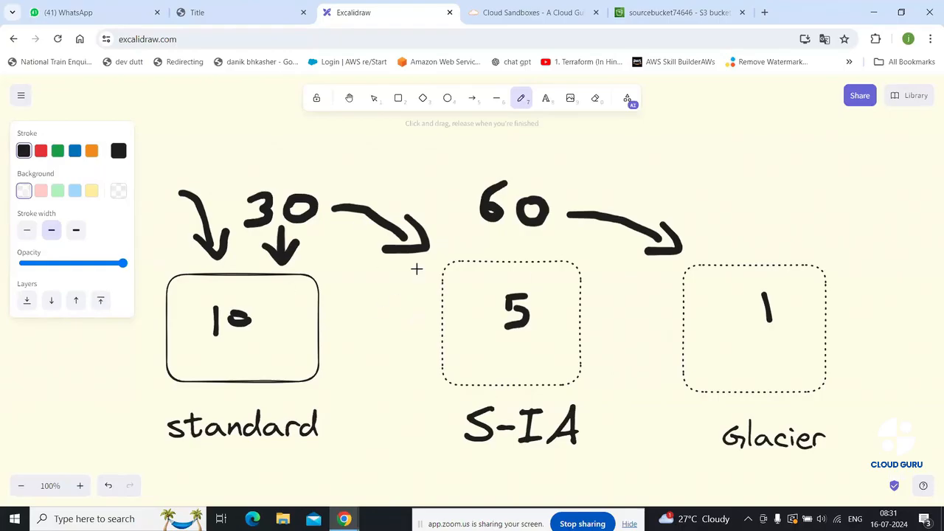
# Draw ticks beside the standard label and '60', plus a short dash after '30'
pyautogui.moveTo(307, 455); pyautogui.dragTo(357, 423)
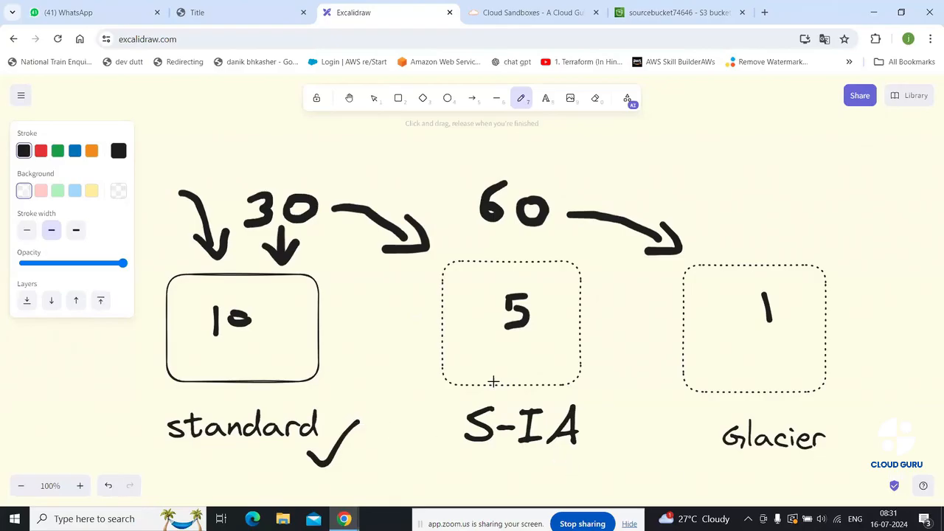
pyautogui.moveTo(487, 238); pyautogui.dragTo(508, 252)
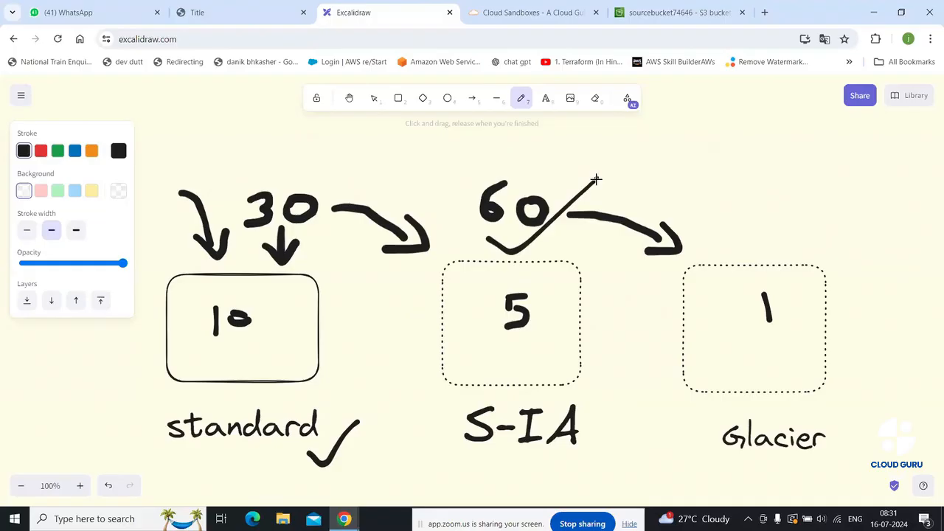
pyautogui.moveTo(596, 179); pyautogui.dragTo(598, 177)
pyautogui.moveTo(311, 230); pyautogui.dragTo(327, 229)
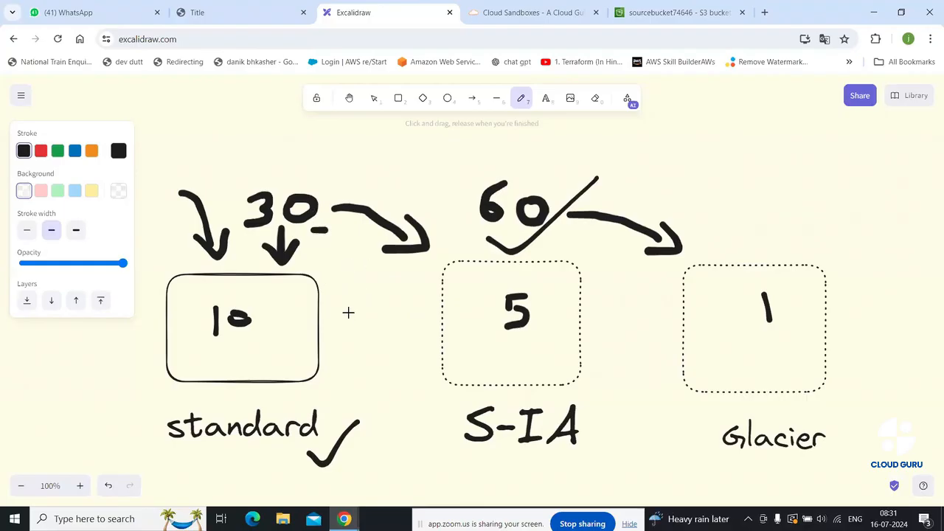
# Draw arrows linking the standard, S-IA and Glacier boxes, then set the stroke colour to red
pyautogui.moveTo(338, 322); pyautogui.dragTo(430, 331)
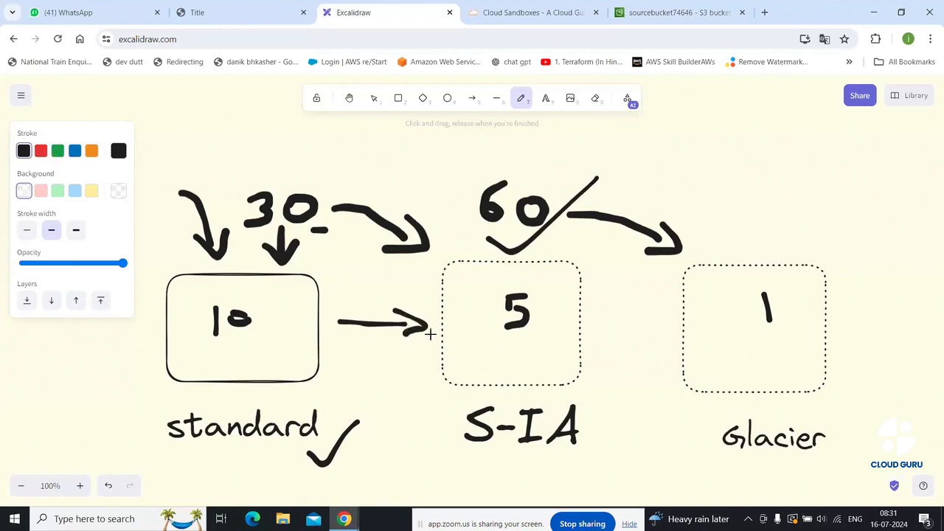
pyautogui.moveTo(585, 323); pyautogui.dragTo(649, 322)
pyautogui.moveTo(641, 306)
pyautogui.mouseDown()
pyautogui.moveTo(677, 323)
pyautogui.moveTo(652, 341)
pyautogui.mouseUp()
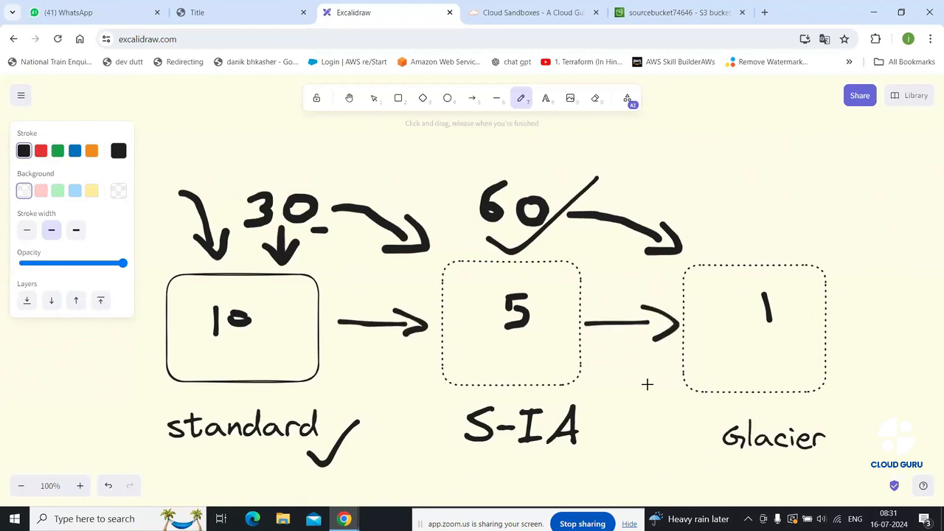
pyautogui.click(42, 152)
# In red, add an arrow above the first arrow, a mark beside 10, and three arrows into the standard box
pyautogui.moveTo(213, 147)
pyautogui.mouseDown()
pyautogui.moveTo(222, 190)
pyautogui.moveTo(213, 193)
pyautogui.moveTo(233, 186)
pyautogui.mouseUp()
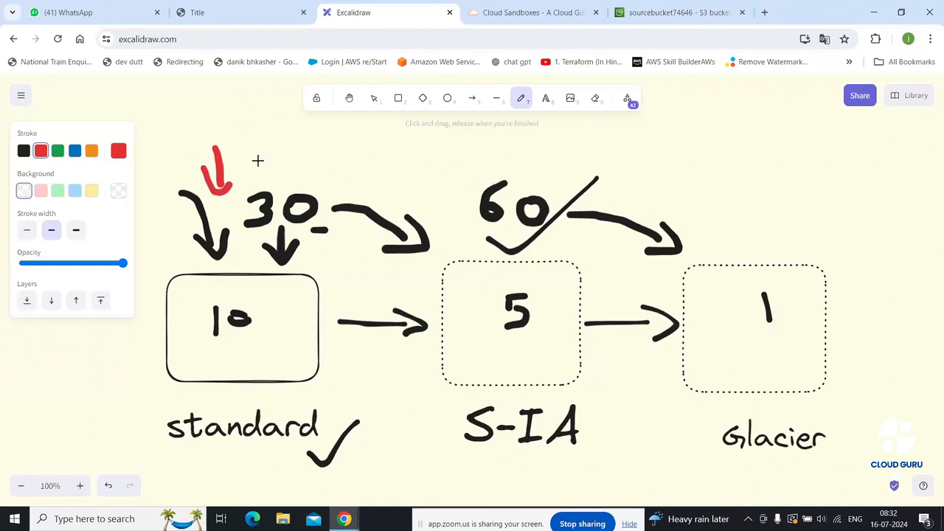
pyautogui.moveTo(268, 318); pyautogui.dragTo(271, 340)
pyautogui.moveTo(129, 365); pyautogui.dragTo(158, 360)
pyautogui.moveTo(143, 327)
pyautogui.mouseDown()
pyautogui.moveTo(164, 317)
pyautogui.moveTo(155, 332)
pyautogui.mouseUp()
pyautogui.moveTo(146, 275)
pyautogui.mouseDown()
pyautogui.moveTo(174, 272)
pyautogui.moveTo(171, 283)
pyautogui.mouseUp()
# Draw red dashes above '30' and '60'
pyautogui.click(254, 179)
pyautogui.moveTo(261, 181); pyautogui.dragTo(270, 181)
pyautogui.moveTo(483, 170); pyautogui.dragTo(500, 169)
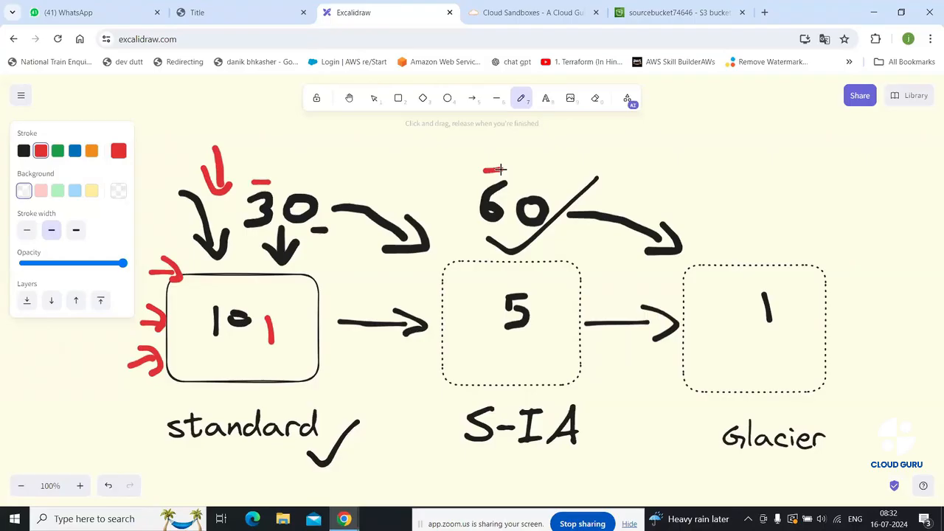
# Draw a short red freehand dash above the '60' in the Excalidraw diagram
pyautogui.moveTo(501, 170); pyautogui.dragTo(503, 170)
pyautogui.press('super+r')
pyautogui.write('cmd')
pyautogui.press('Return')
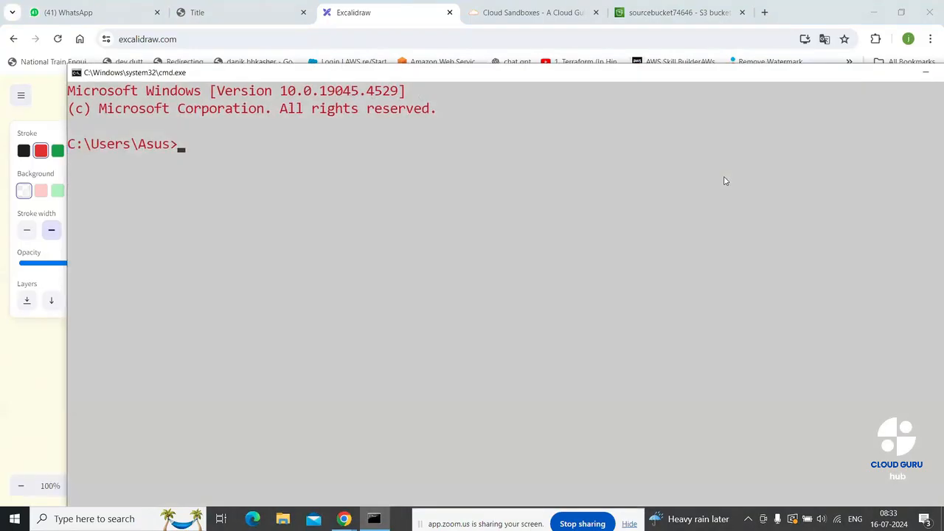
pyautogui.write('ip')
pyautogui.press('BackSpace')
pyautogui.press('BackSpace')
pyautogui.write('ping www.yahoo.com')
pyautogui.press('Return')
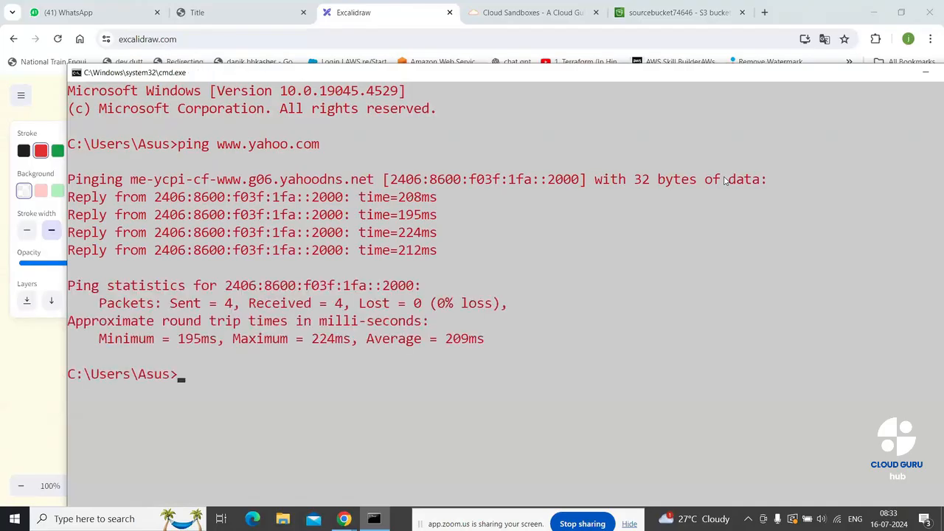
pyautogui.press('Up')
pyautogui.press('BackSpace')
pyautogui.press('BackSpace')
pyautogui.press('BackSpace')
pyautogui.press('BackSpace')
pyautogui.press('BackSpace')
pyautogui.press('BackSpace')
pyautogui.press('BackSpace')
pyautogui.press('BackSpace')
pyautogui.press('BackSpace')
pyautogui.write('fi')
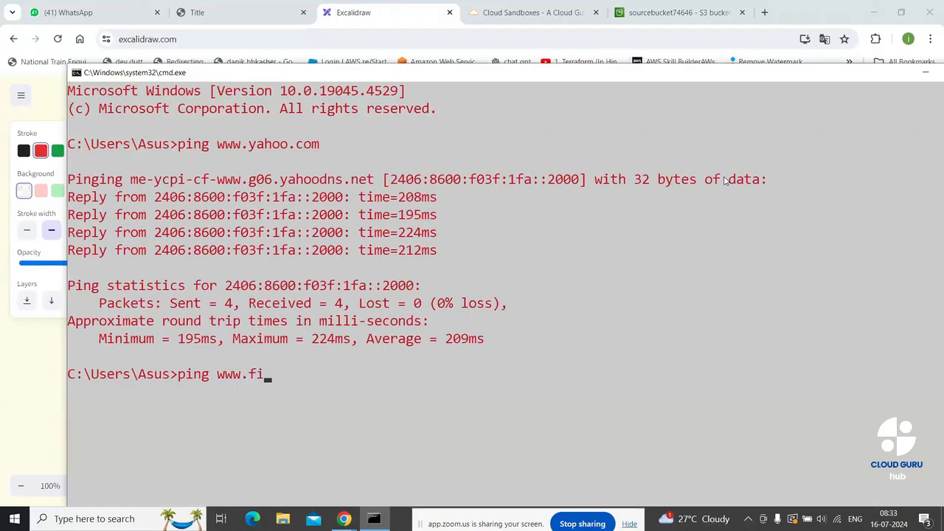
pyautogui.write('lehippo.com')
pyautogui.press('Return')
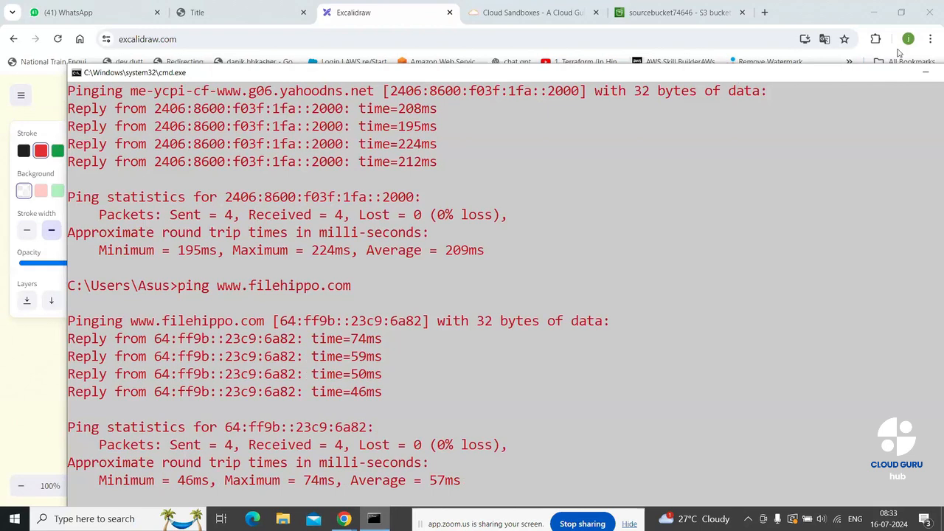
pyautogui.moveTo(879, 77); pyautogui.dragTo(736, 86)
# Close Command Prompt and sketch a red square above the Glacier arrow with a short stroke left of it
pyautogui.click(841, 82)
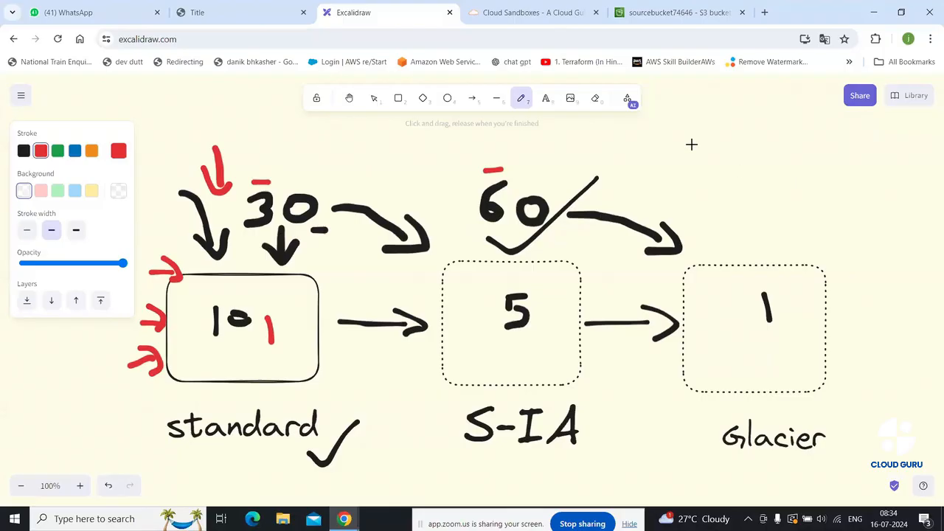
pyautogui.moveTo(691, 137)
pyautogui.mouseDown()
pyautogui.moveTo(692, 171)
pyautogui.moveTo(747, 170)
pyautogui.mouseUp()
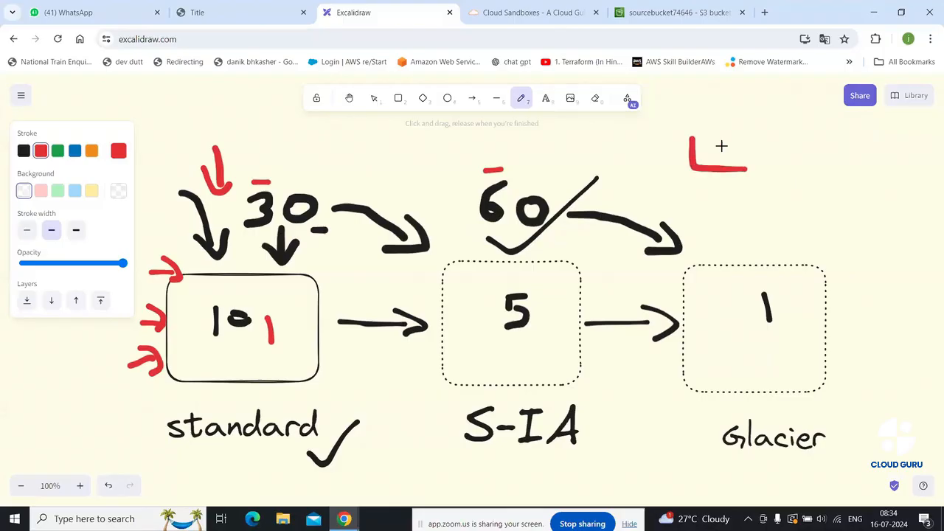
pyautogui.moveTo(692, 137)
pyautogui.mouseDown()
pyautogui.moveTo(701, 107)
pyautogui.moveTo(762, 131)
pyautogui.moveTo(759, 160)
pyautogui.moveTo(742, 176)
pyautogui.mouseUp()
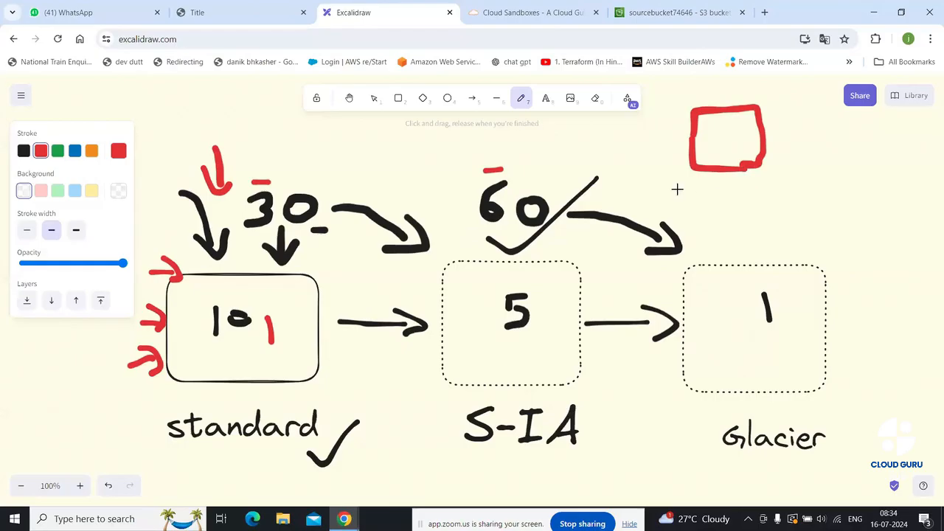
pyautogui.moveTo(685, 175); pyautogui.dragTo(669, 189)
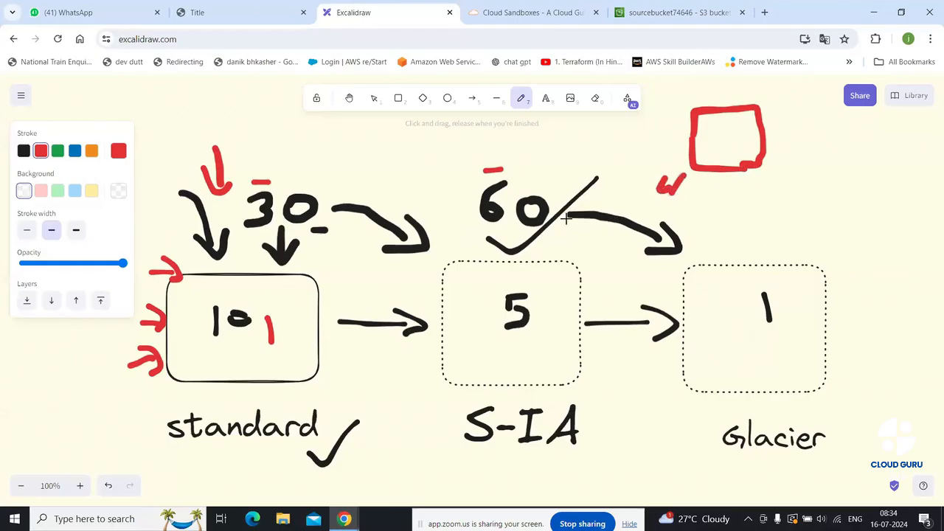
pyautogui.click(685, 12)
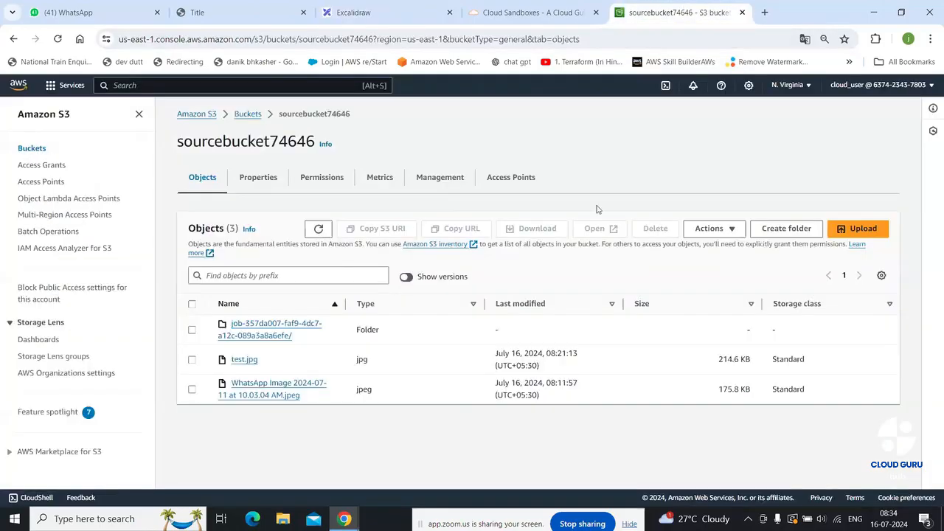
# Start a new lifecycle rule from sourcebucket74646's Management settings
pyautogui.click(435, 178)
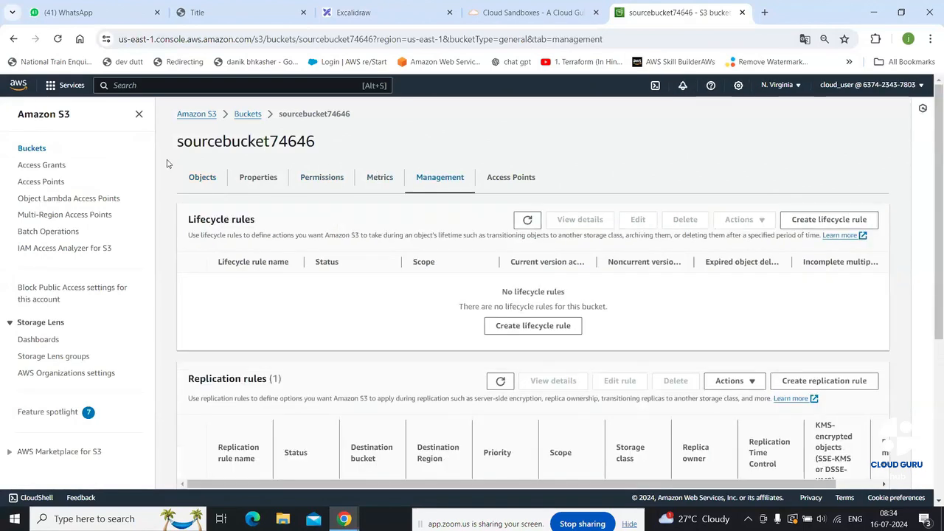
pyautogui.click(250, 114)
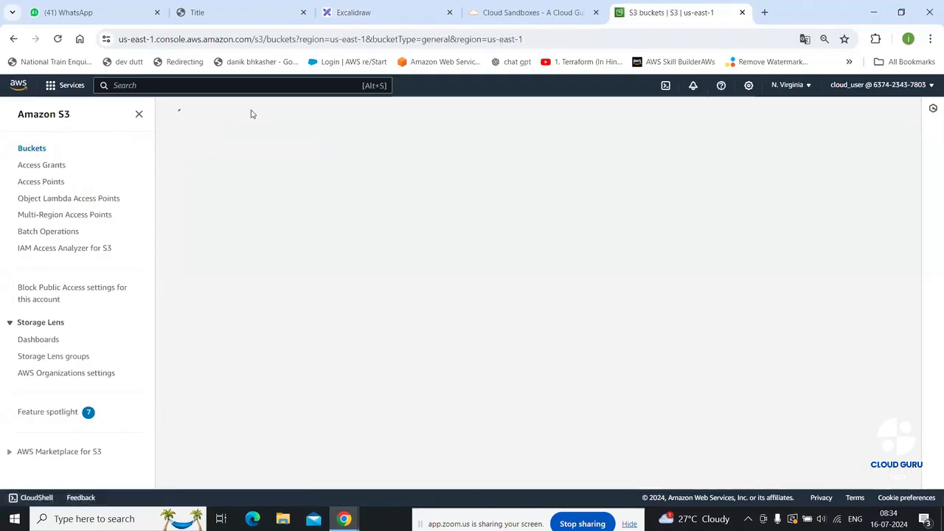
pyautogui.click(264, 352)
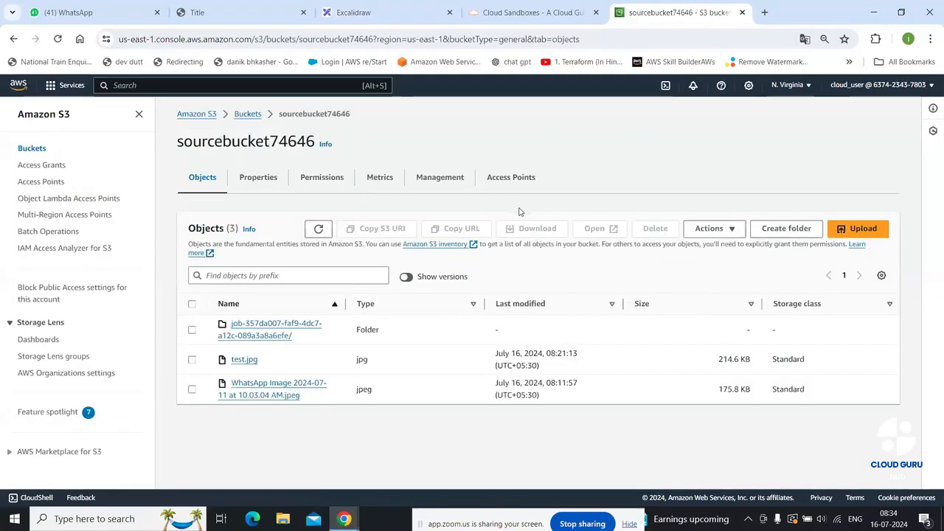
pyautogui.click(449, 176)
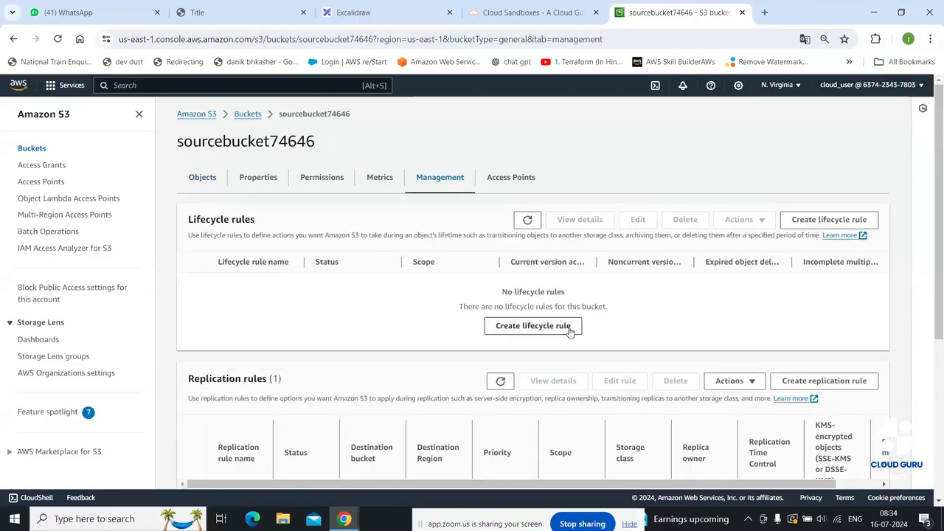
pyautogui.click(532, 326)
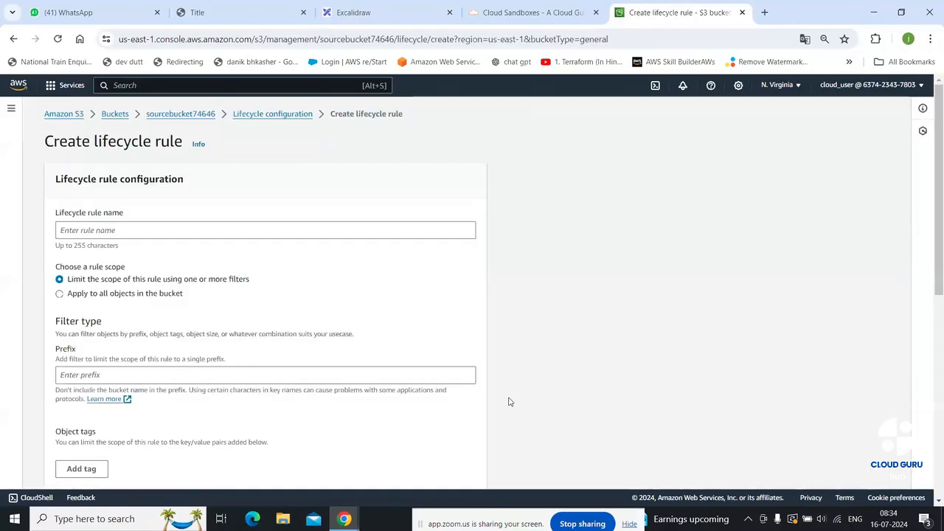
# Name the rule 'mydatalifecycle', apply it to all objects, and tick the acknowledgement
pyautogui.click(191, 234)
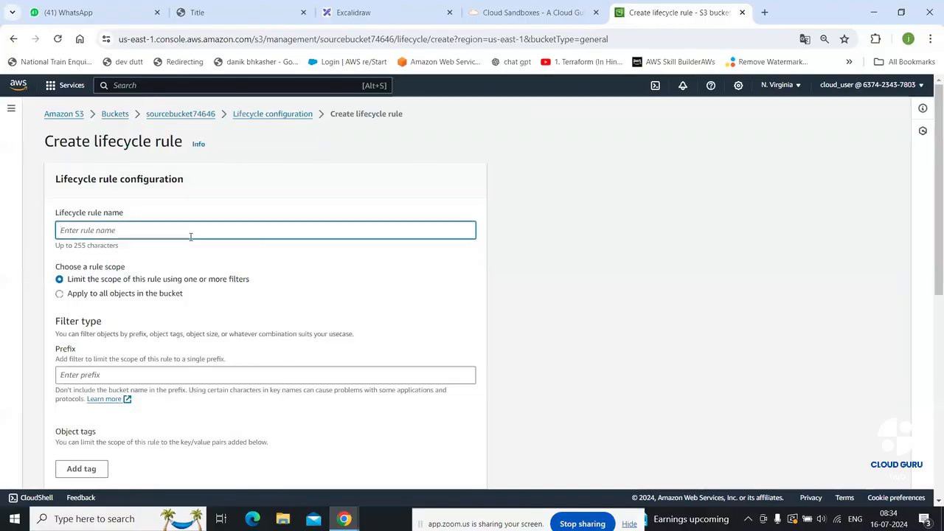
pyautogui.write('mydatalife')
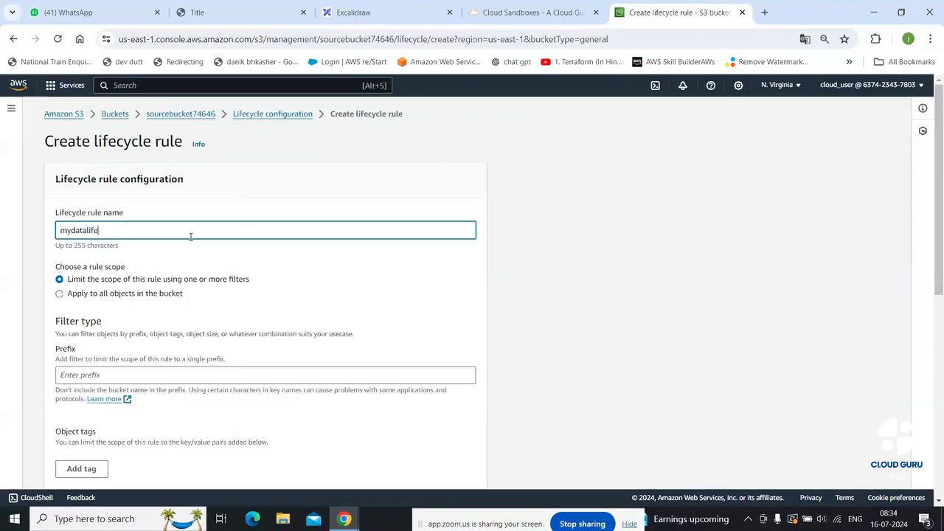
pyautogui.write('cycle')
pyautogui.click(107, 294)
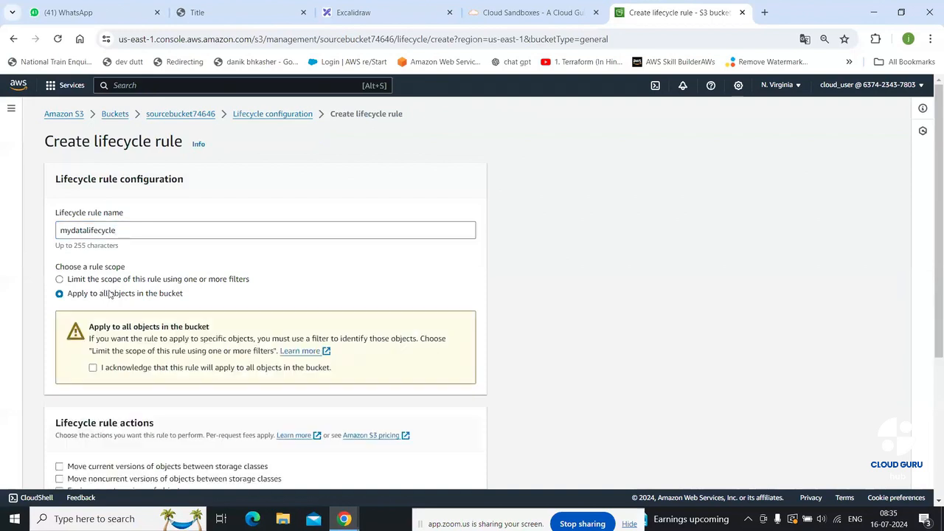
pyautogui.click(104, 368)
pyautogui.scroll(-3, 158, 377)
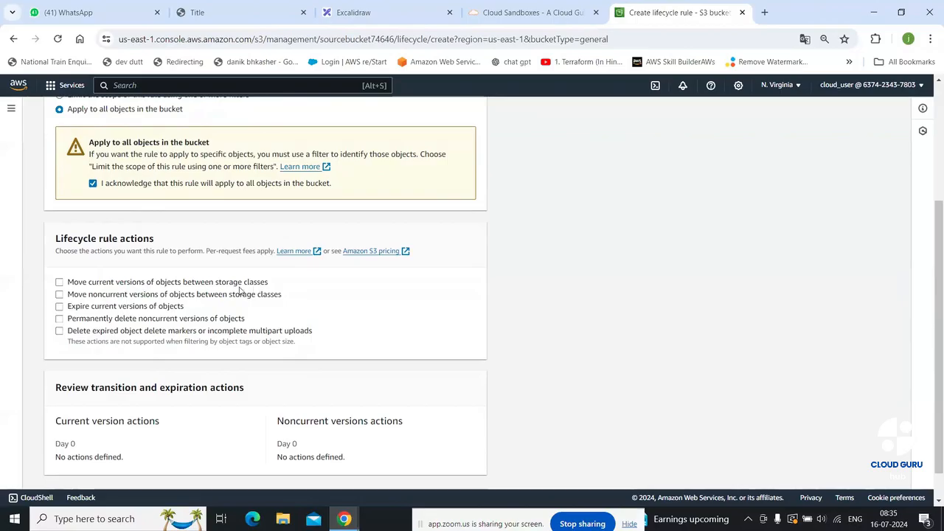
# Add a current-version transition to Standard-IA after 30 days
pyautogui.click(127, 284)
pyautogui.scroll(-3, 148, 284)
pyautogui.click(186, 277)
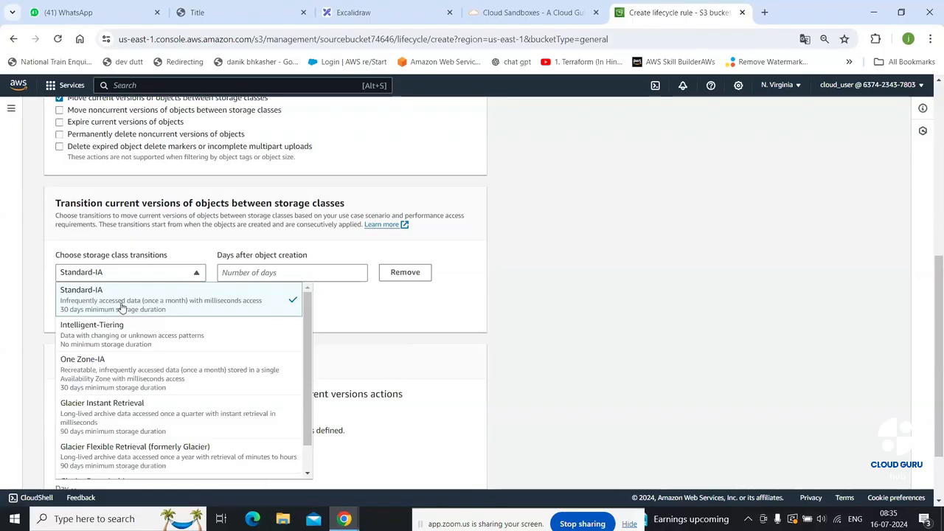
pyautogui.click(258, 278)
pyautogui.click(171, 278)
pyautogui.click(256, 273)
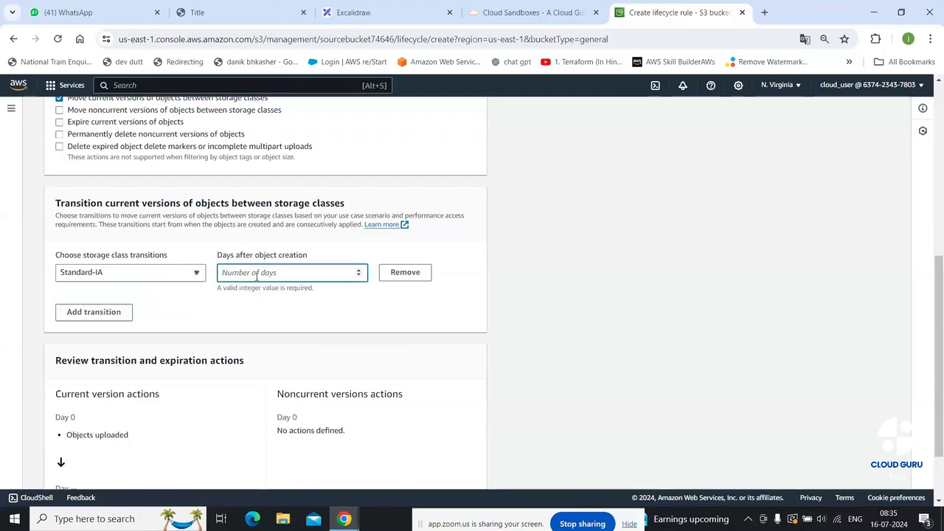
pyautogui.write('30')
# Add a second transition to Intelligent-Tiering after 90 days
pyautogui.click(93, 301)
pyautogui.click(169, 302)
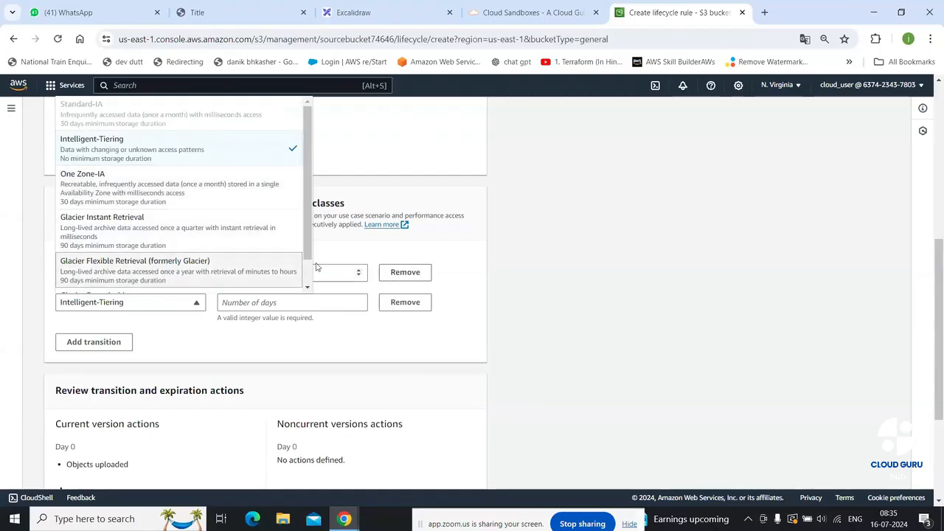
pyautogui.scroll(-2, 309, 256)
pyautogui.scroll(2, 295, 221)
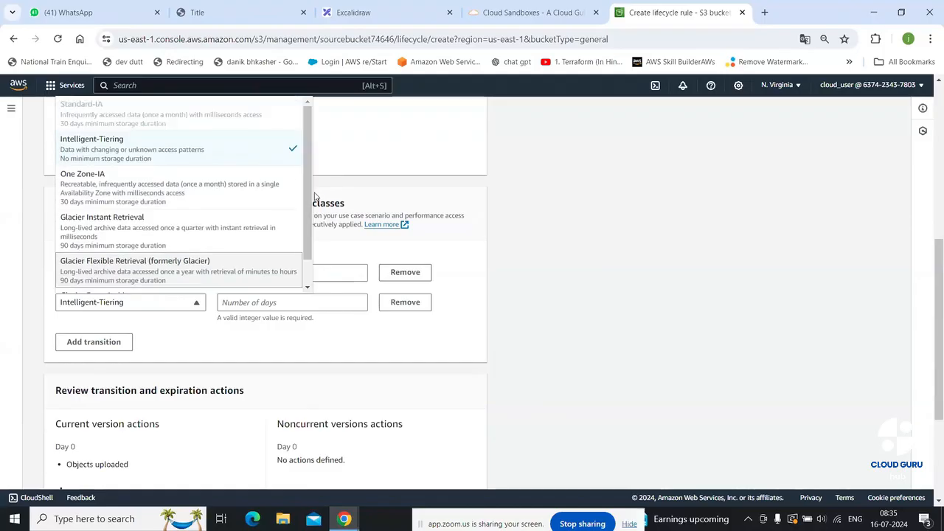
pyautogui.click(206, 148)
pyautogui.click(305, 305)
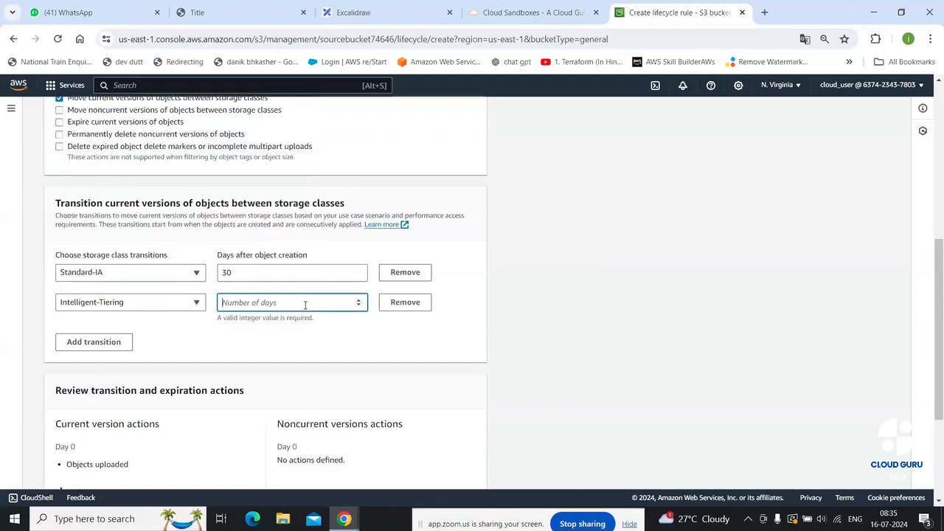
pyautogui.write('90')
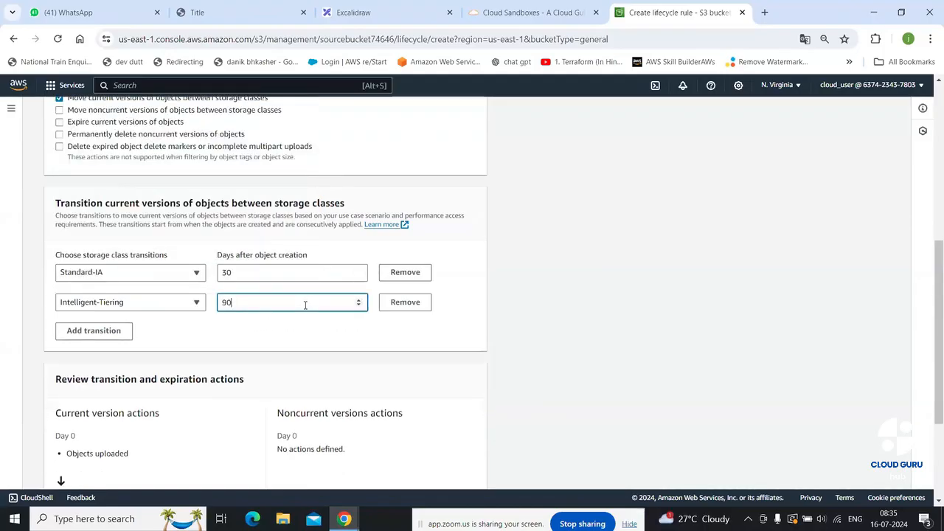
# Add a third transition and set its storage class to One Zone-IA
pyautogui.click(84, 342)
pyautogui.click(174, 340)
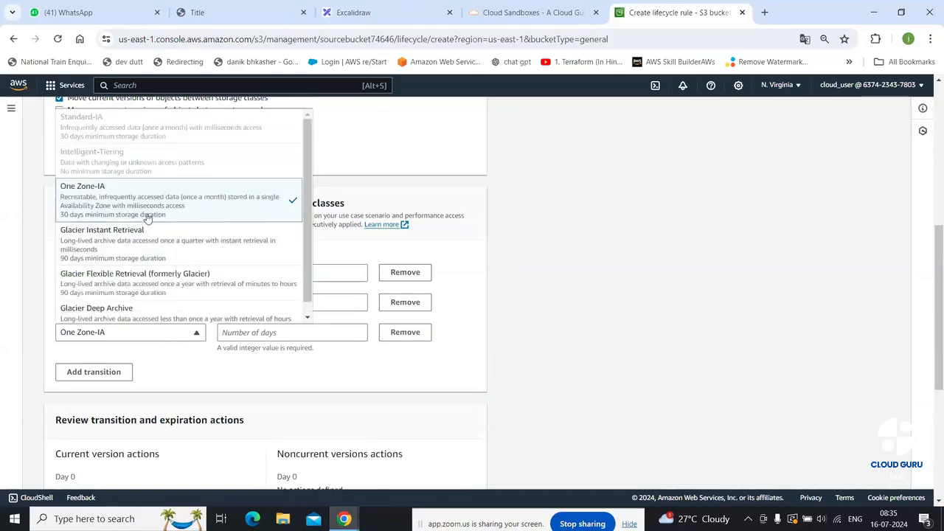
pyautogui.click(171, 287)
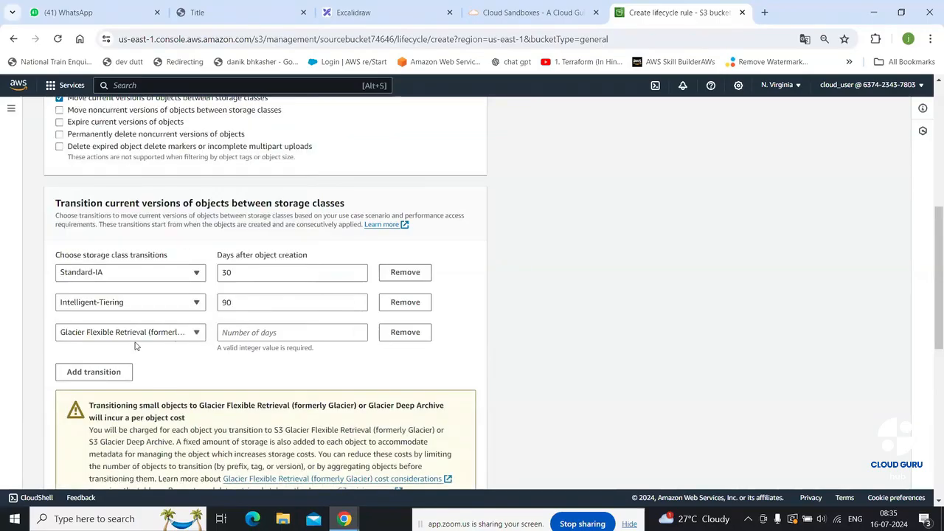
pyautogui.click(191, 334)
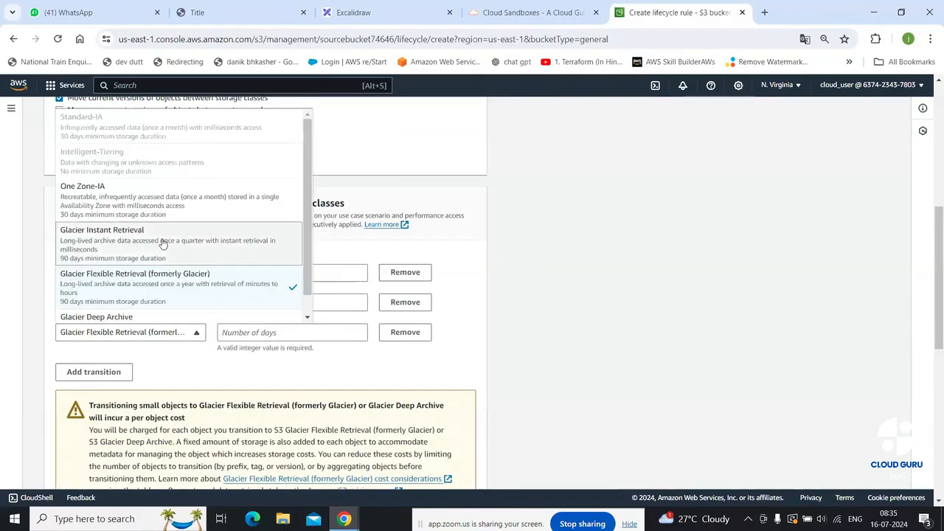
pyautogui.click(143, 198)
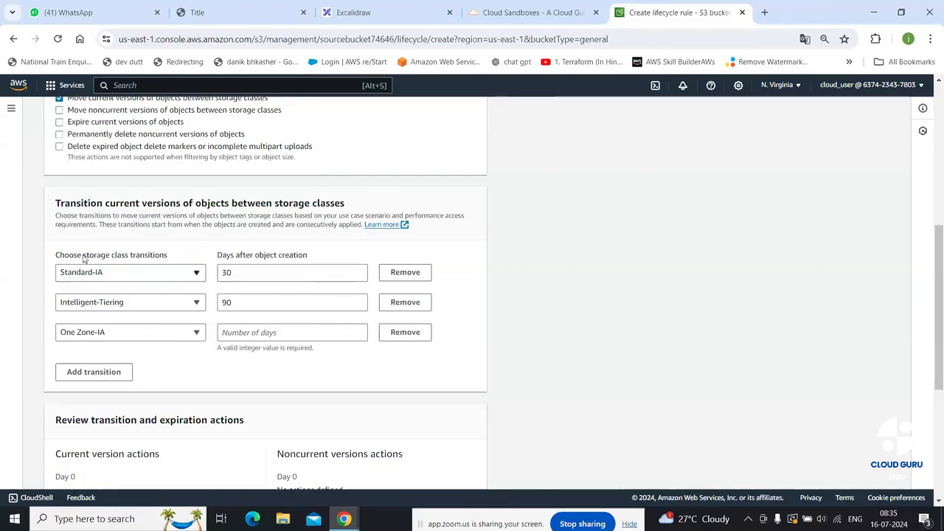
# Attempt to create the lifecycle rule, which flags the missing One Zone-IA days
pyautogui.scroll(-3, 297, 325)
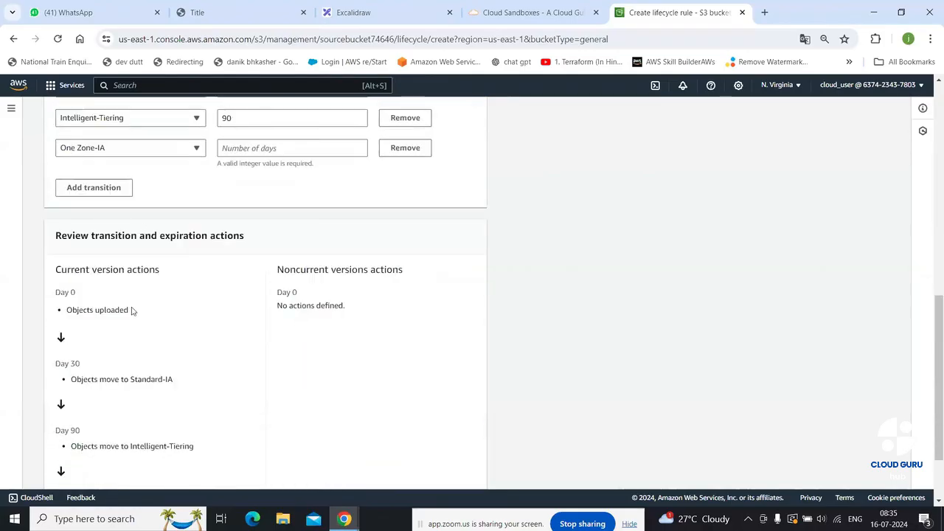
pyautogui.scroll(-1, 131, 310)
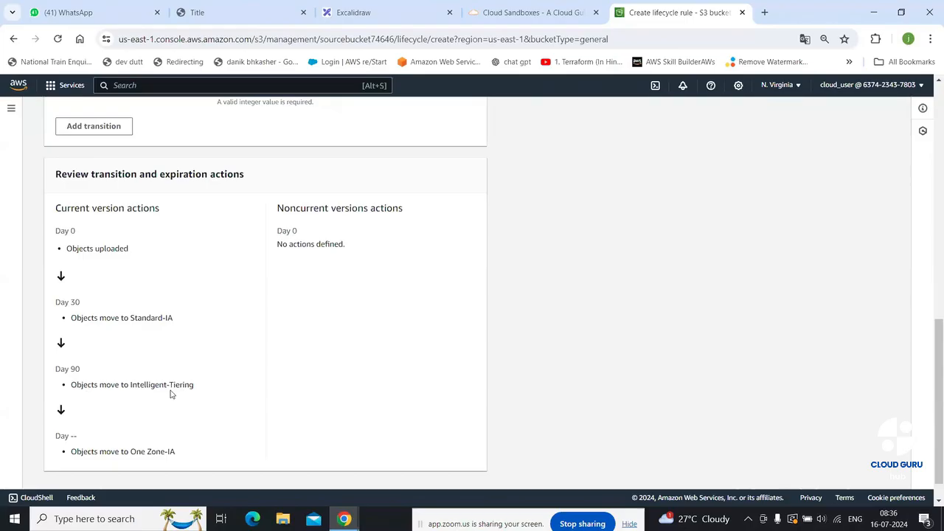
pyautogui.scroll(-1, 430, 374)
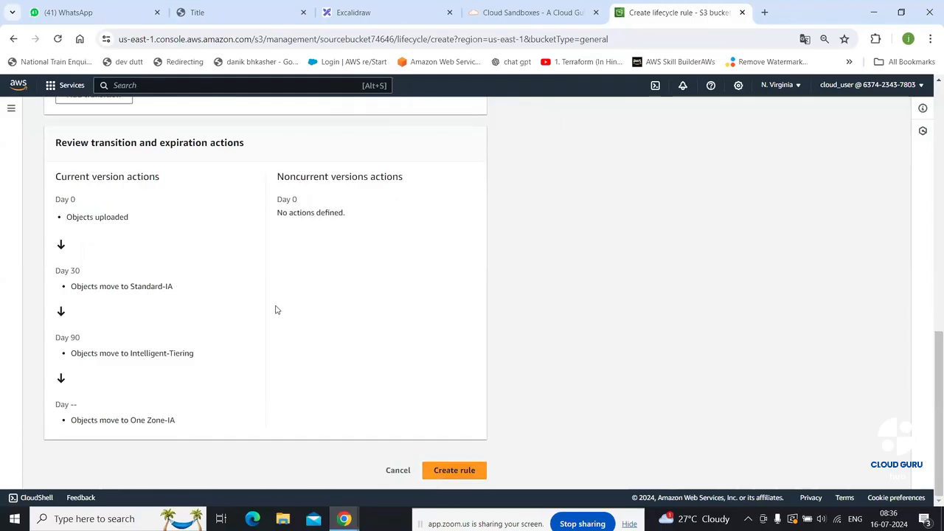
pyautogui.click(458, 471)
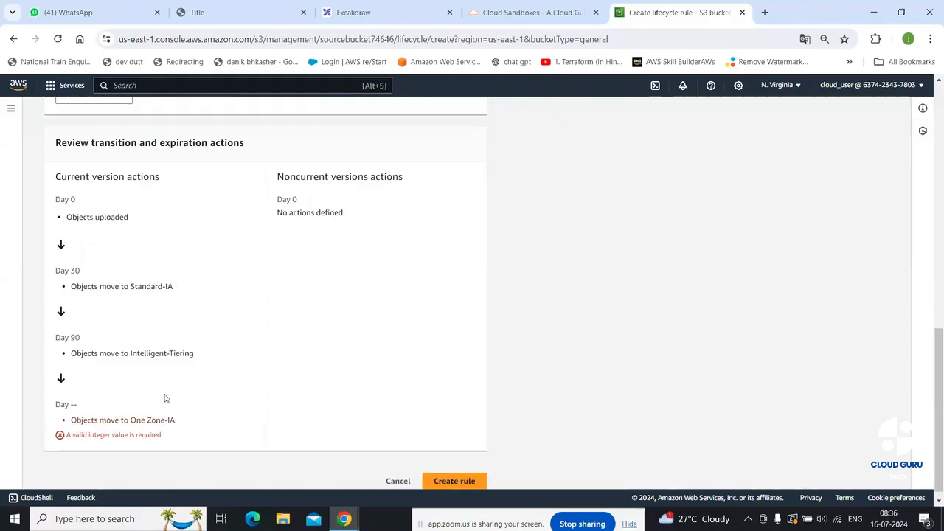
# Enter 120 days for the One Zone-IA transition and create the rule
pyautogui.scroll(4, 170, 402)
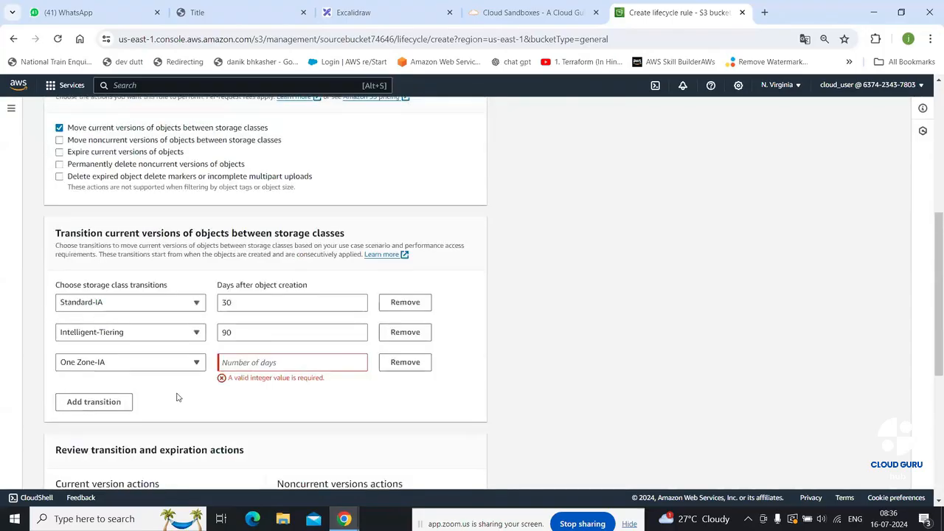
pyautogui.click(268, 362)
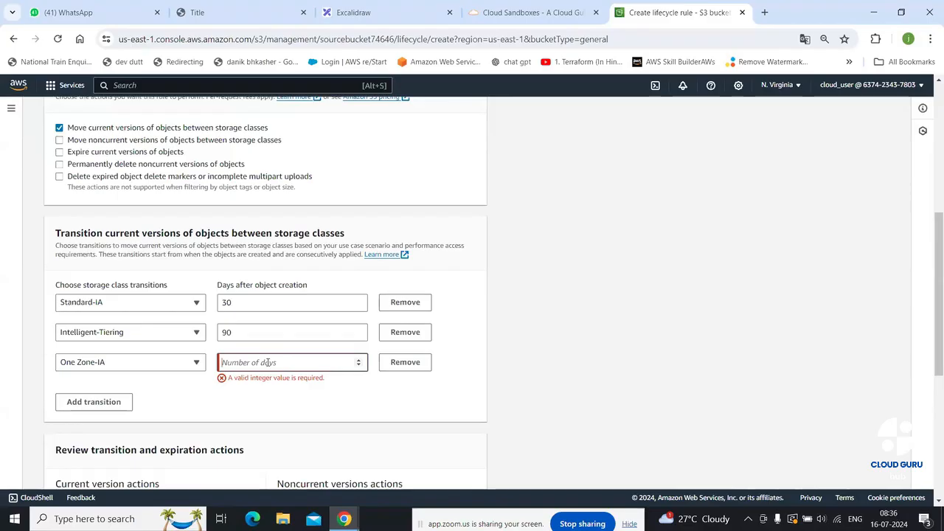
pyautogui.write('120')
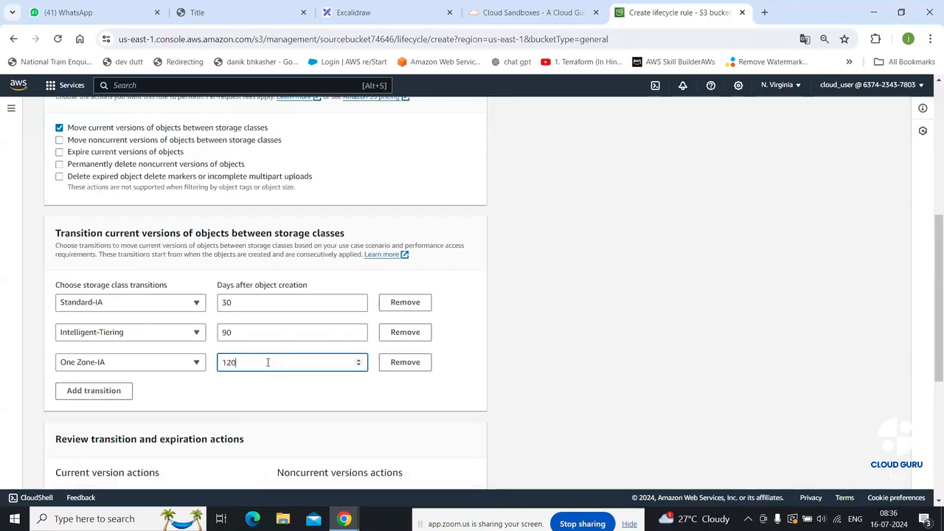
pyautogui.scroll(-4, 728, 402)
pyautogui.click(478, 469)
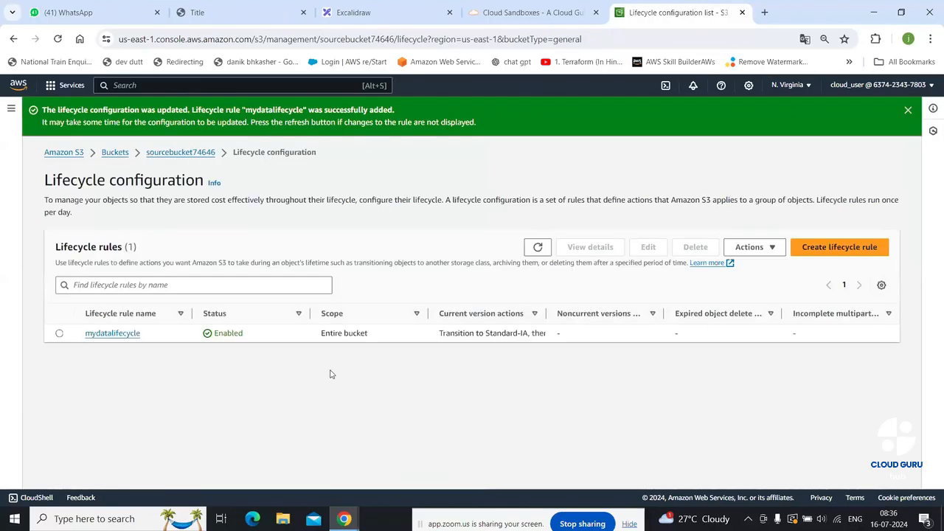